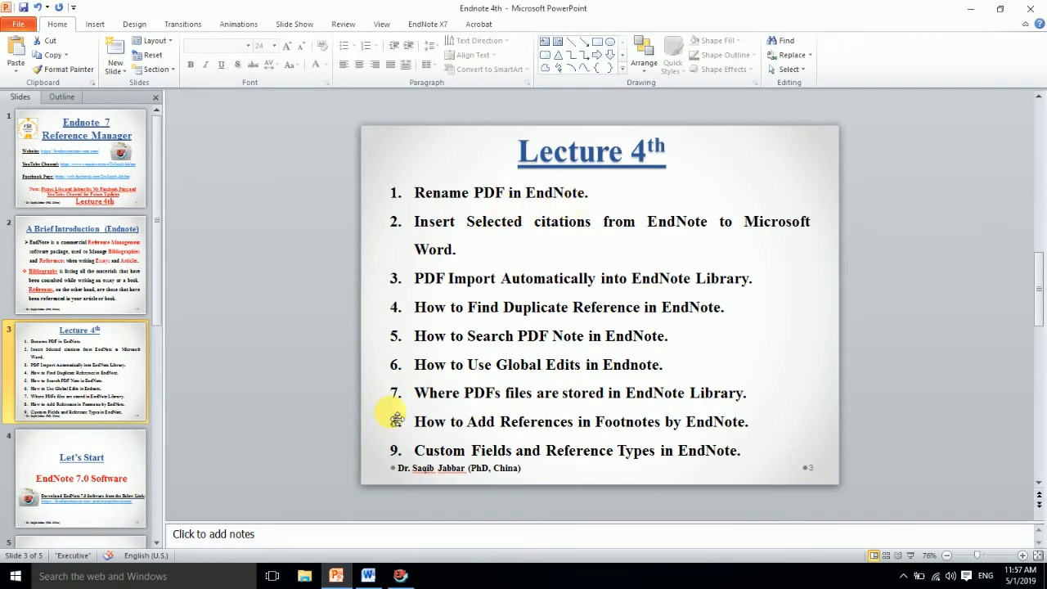
- Switch to EndNote and open the PDF attached to the 2016 pepper oleoresin encapsulation reference in the external PDF viewer
left_click(340, 576)
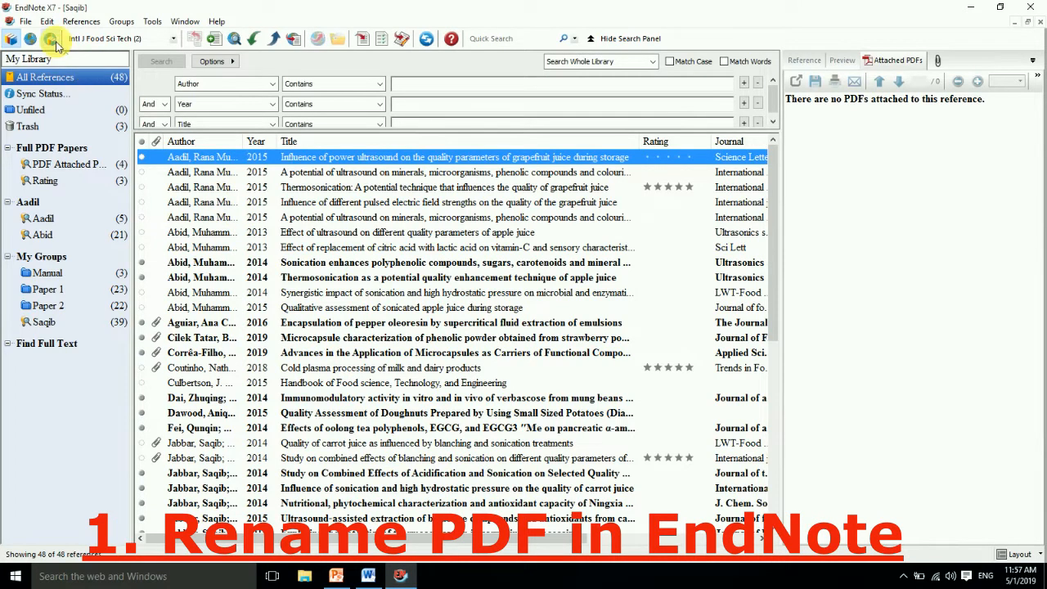
left_click(326, 324)
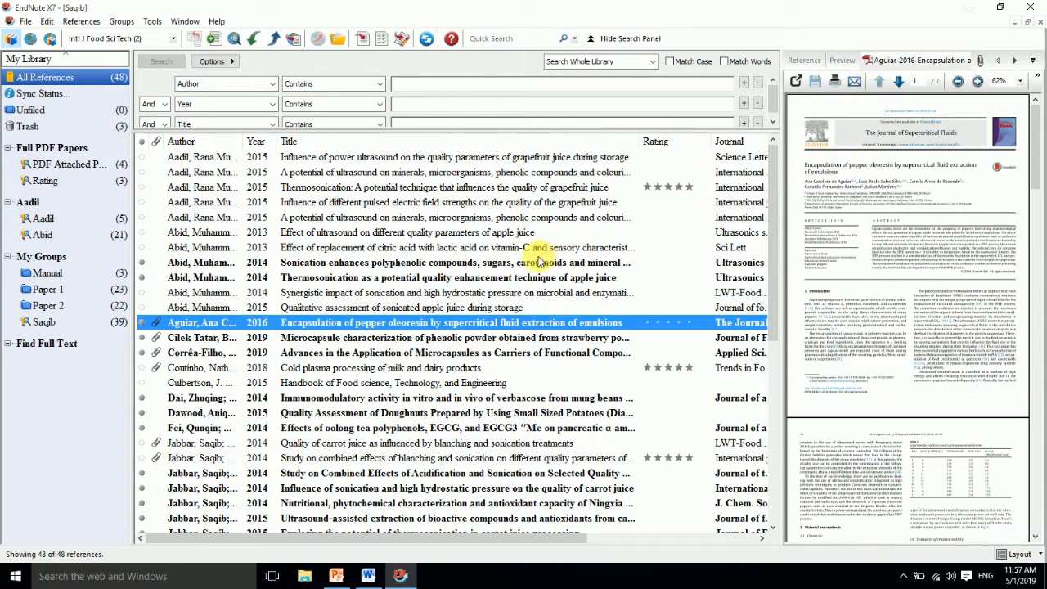
left_click(343, 38)
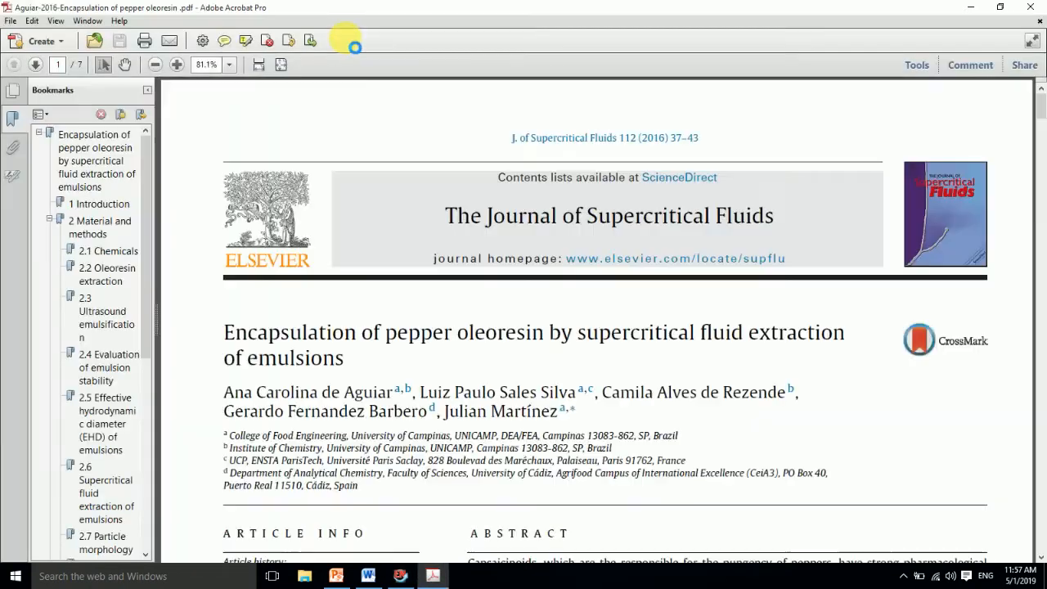
- Save a copy of the pepper oleoresin PDF to the Desktop under its suggested file name and return to EndNote
left_click(11, 21)
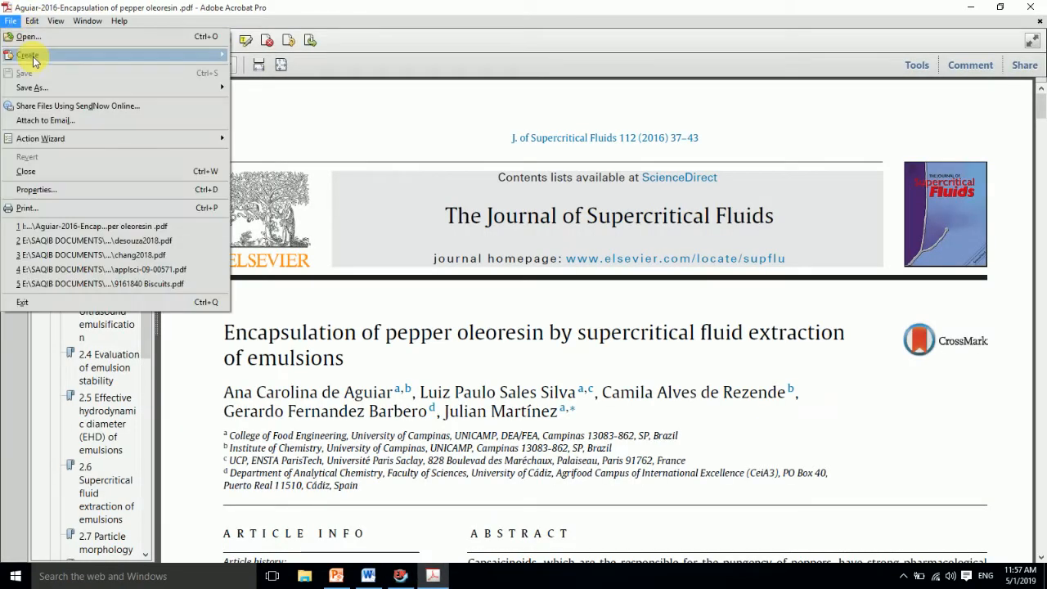
mouse_move(107, 86)
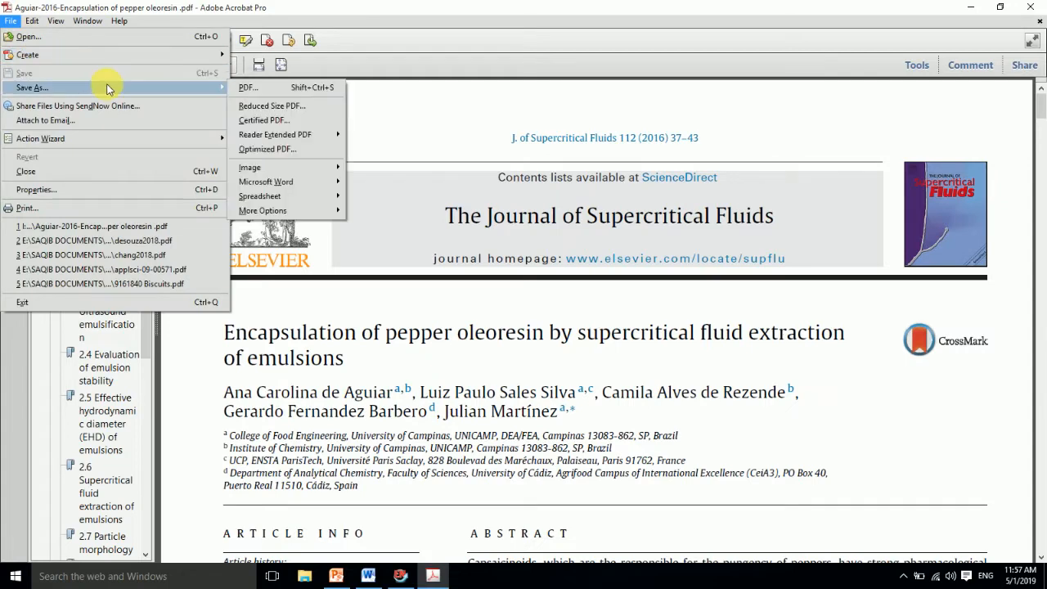
left_click(230, 87)
left_click(5, 23)
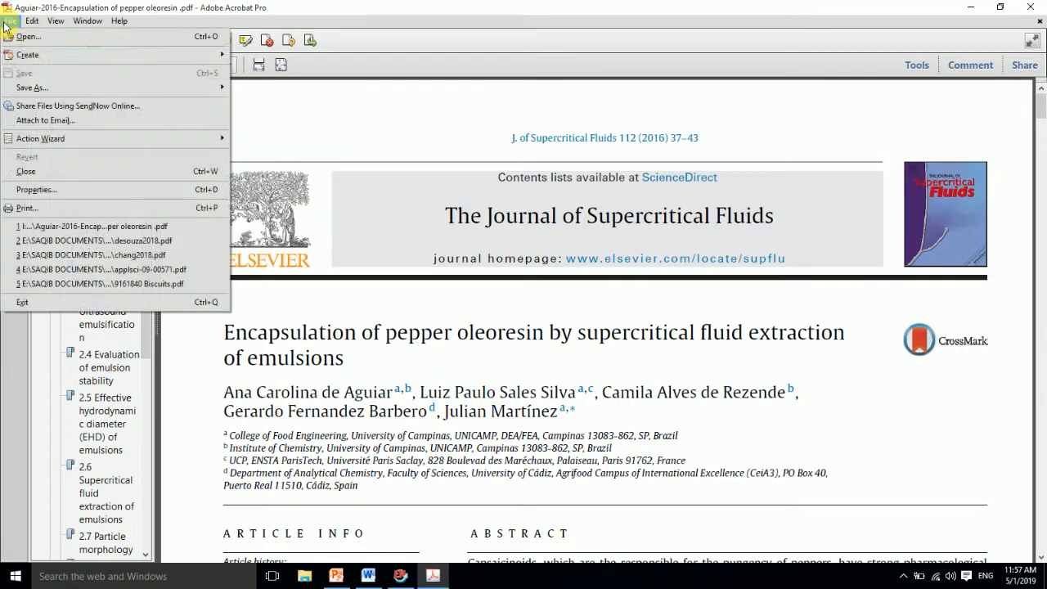
mouse_move(201, 88)
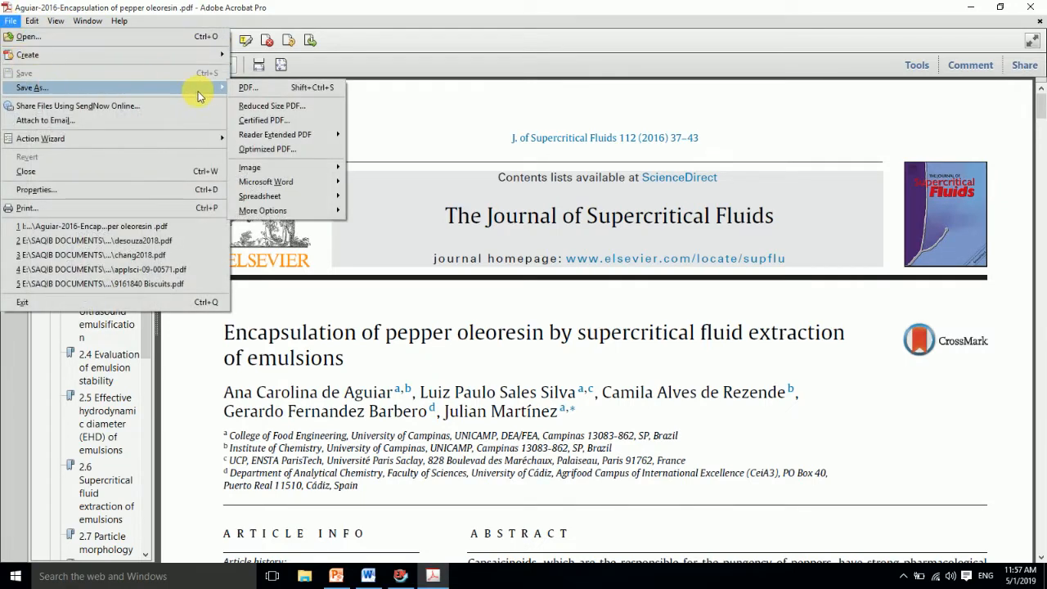
left_click(262, 94)
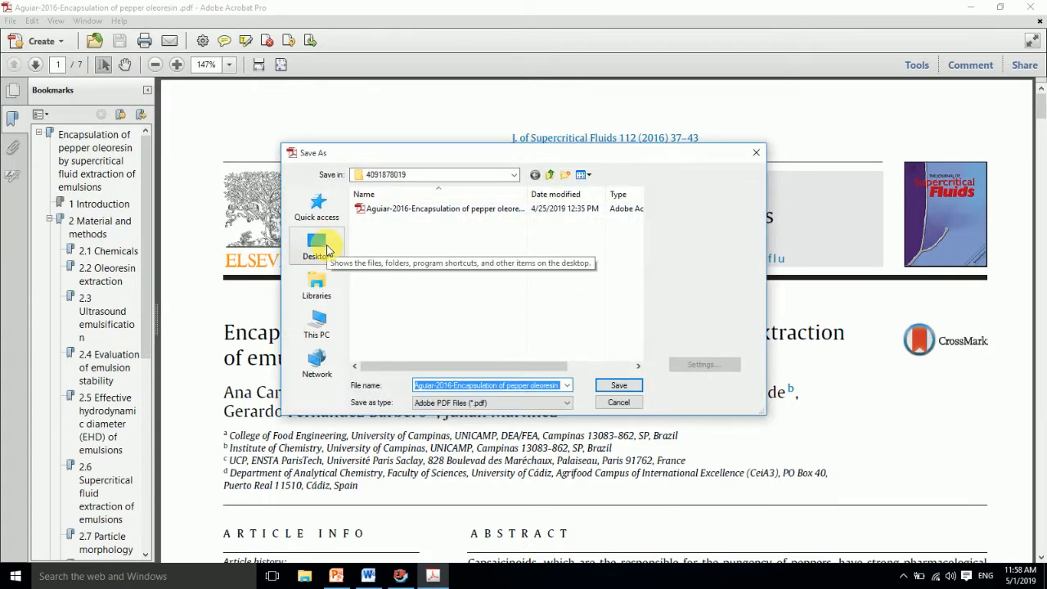
left_click(326, 251)
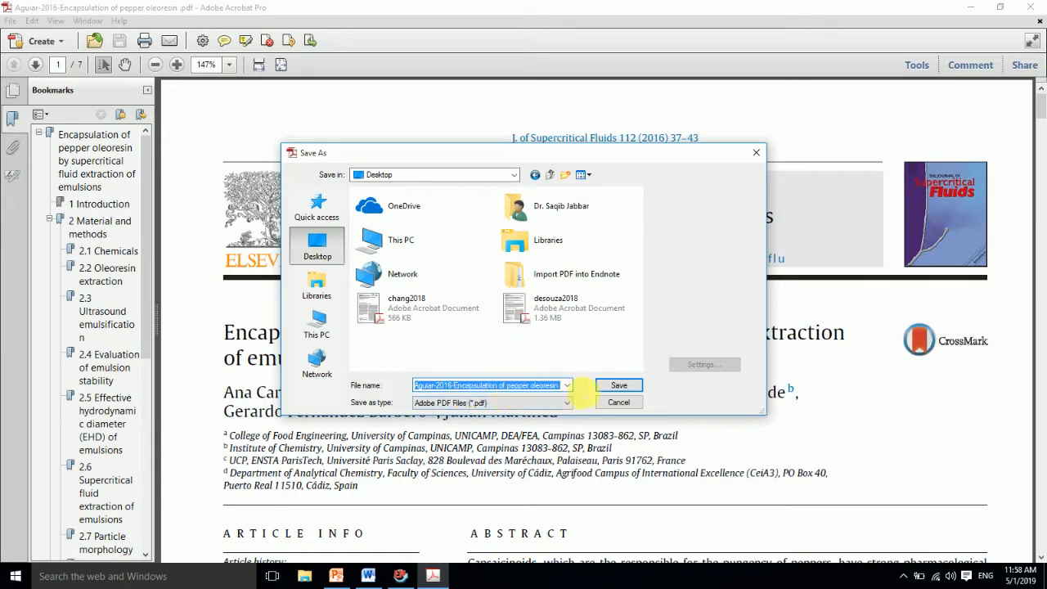
left_click(609, 387)
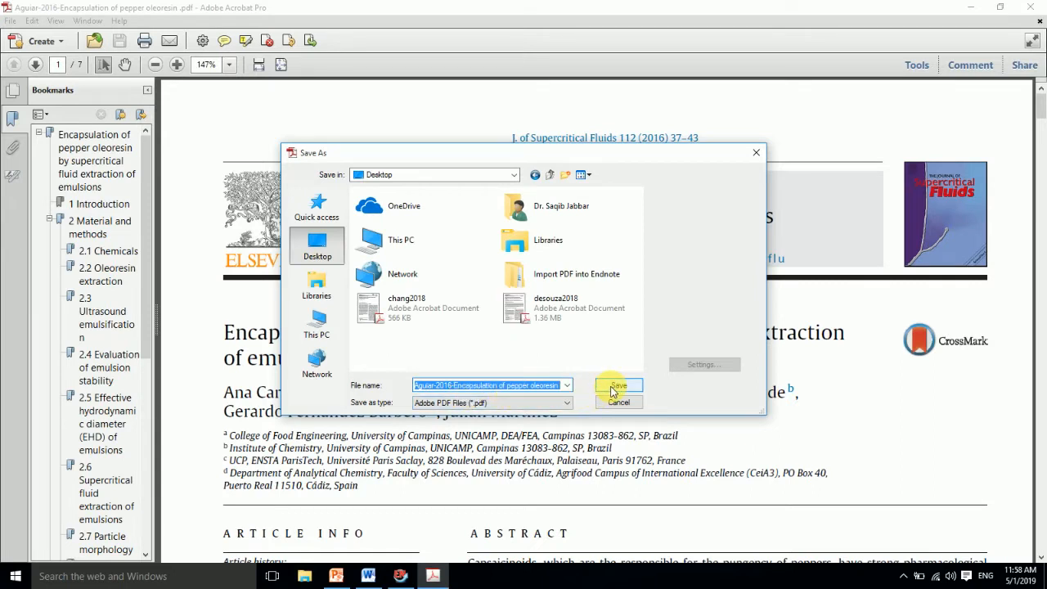
left_click(434, 385)
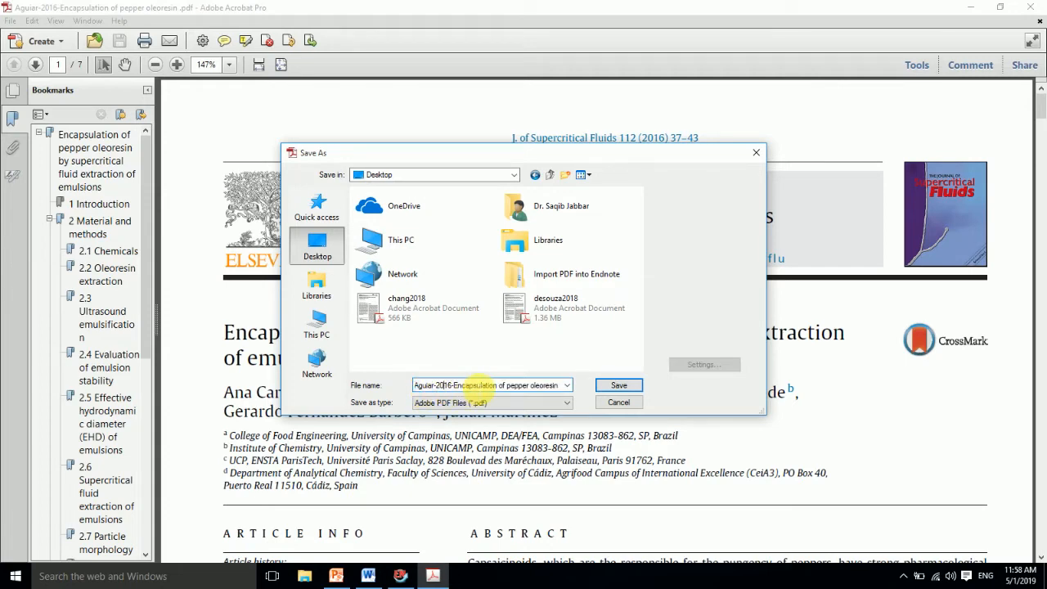
left_click(615, 387)
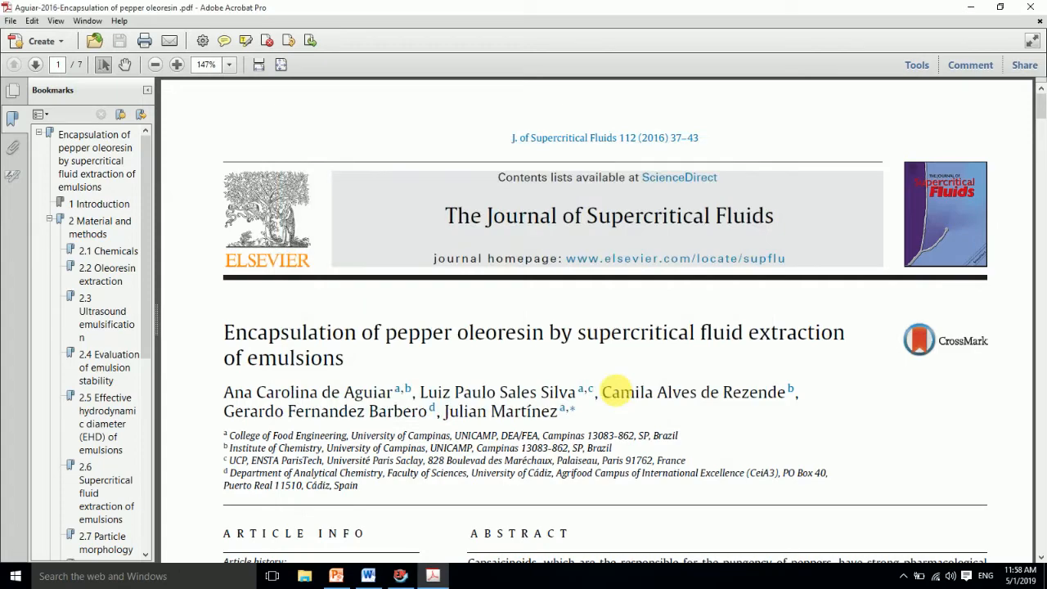
left_click(973, 8)
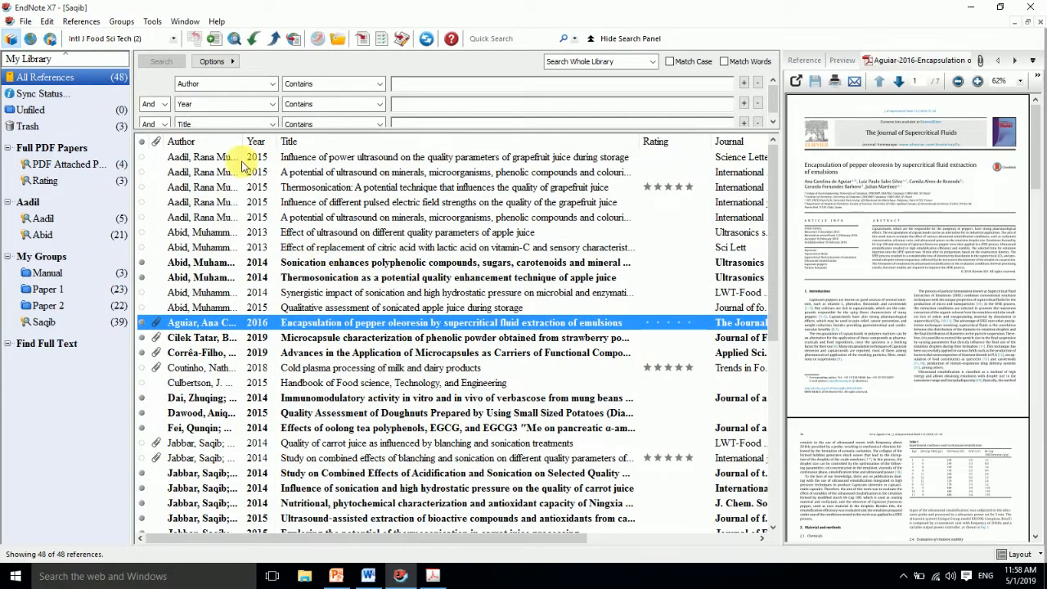
- Set the PDF auto renaming option to Author + Title in EndNote's PDF Handling preferences
left_click(47, 22)
left_click(85, 272)
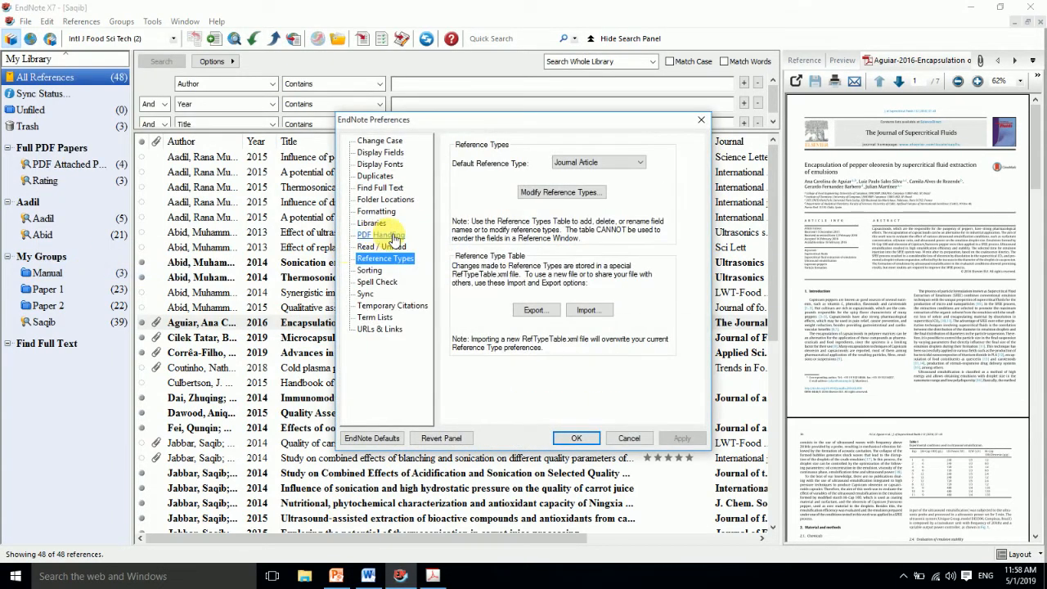
left_click(393, 235)
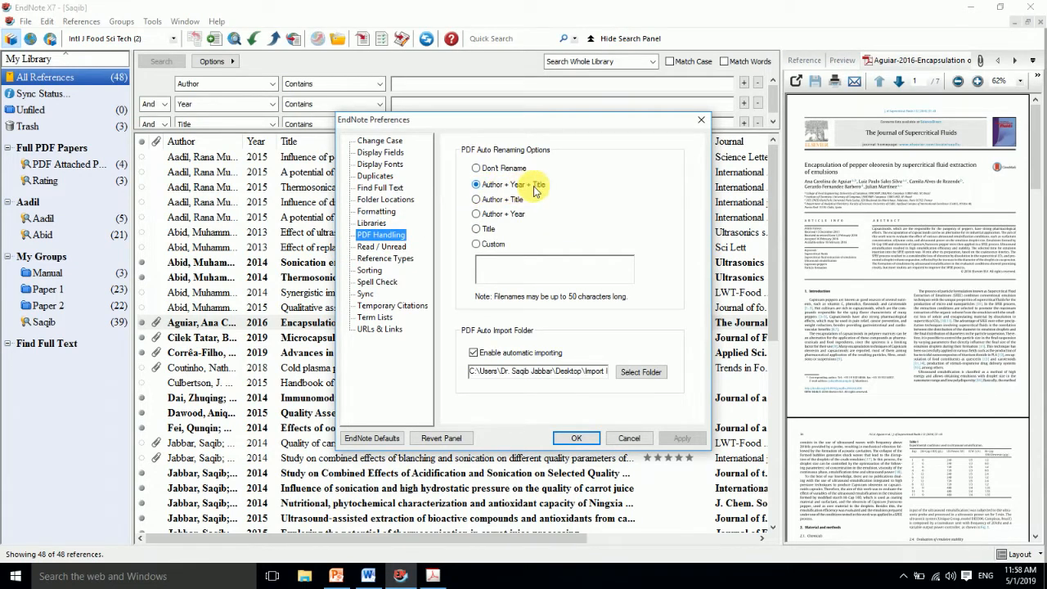
left_click(478, 202)
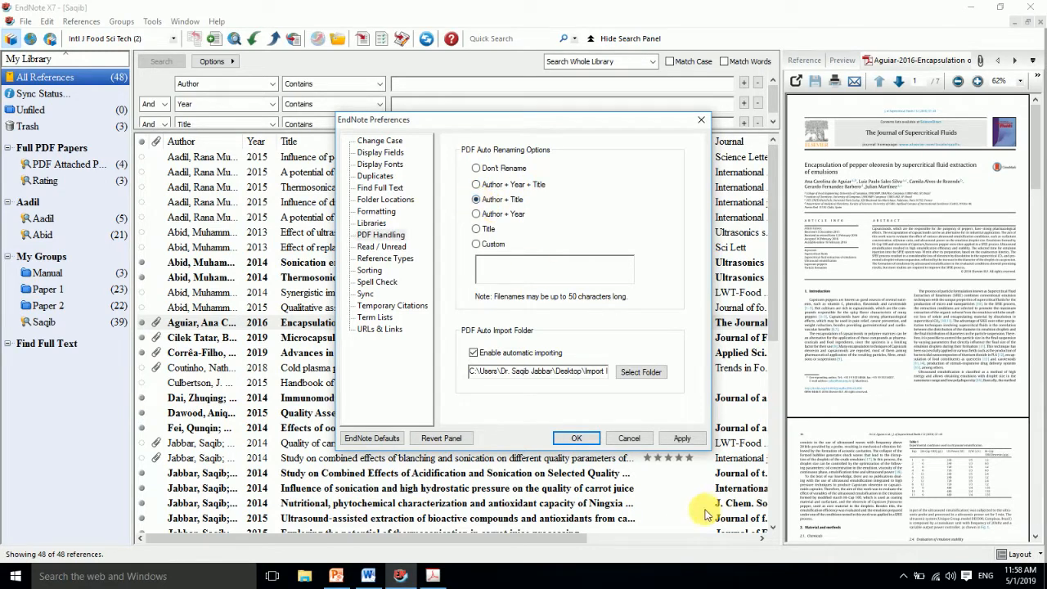
left_click(682, 439)
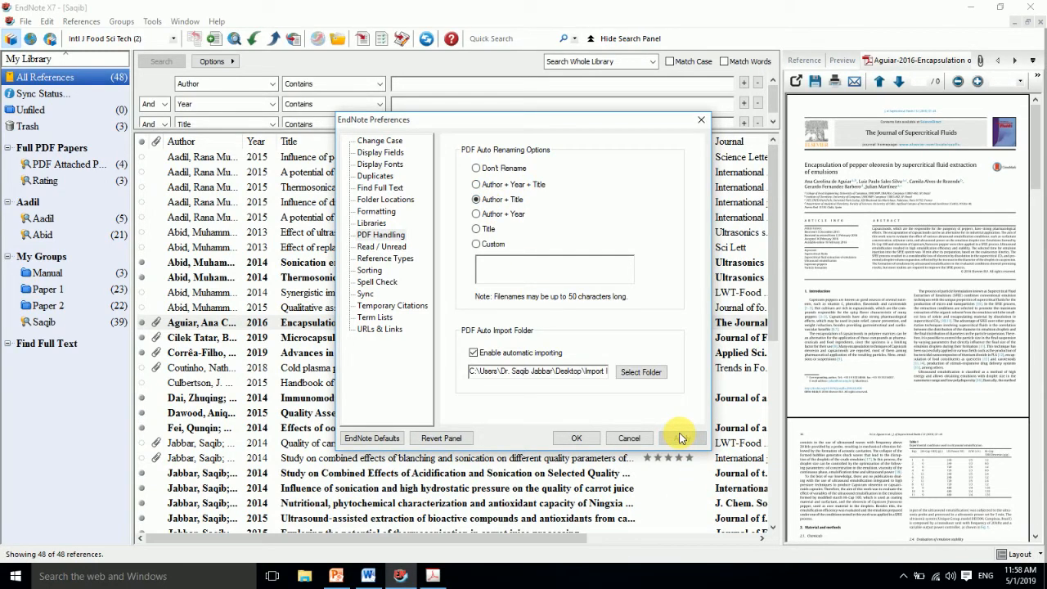
left_click(578, 438)
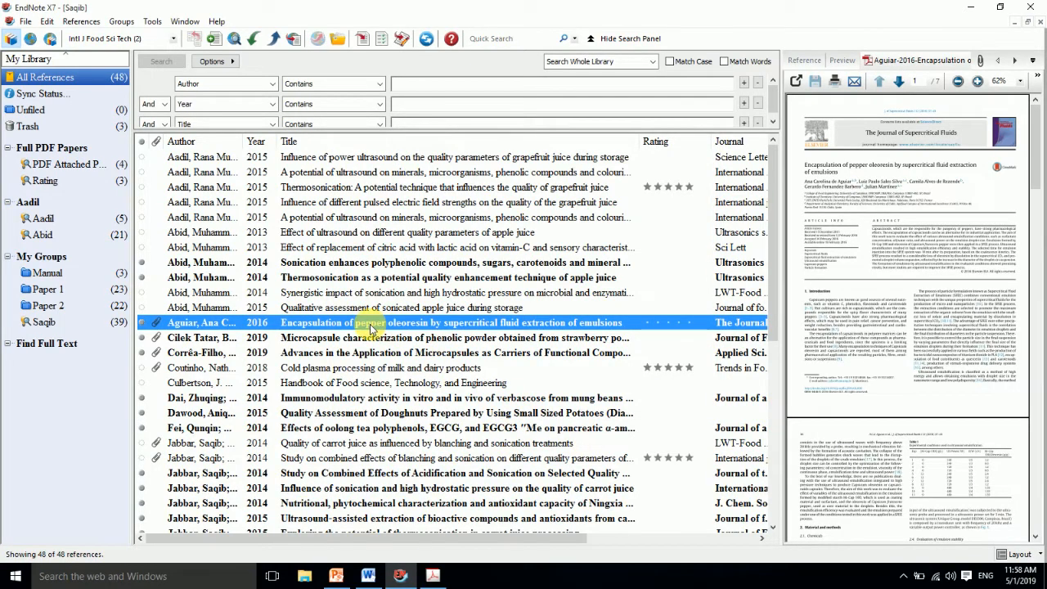
- Review the record of the 2019 strawberry pomace microcapsule reference, close it, and open its attached PDF externally
double_click(330, 339)
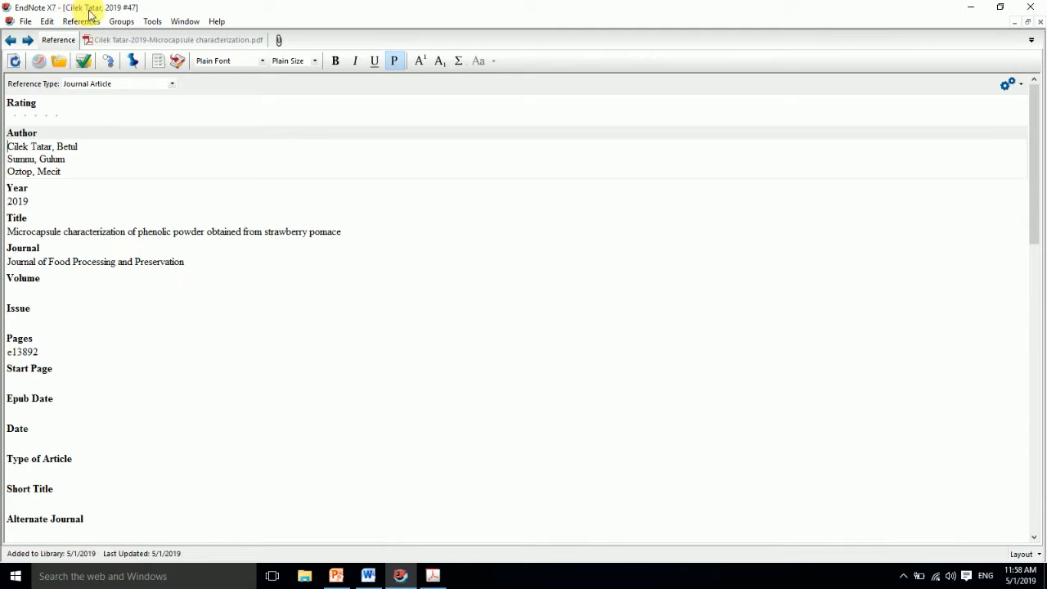
left_click(1040, 22)
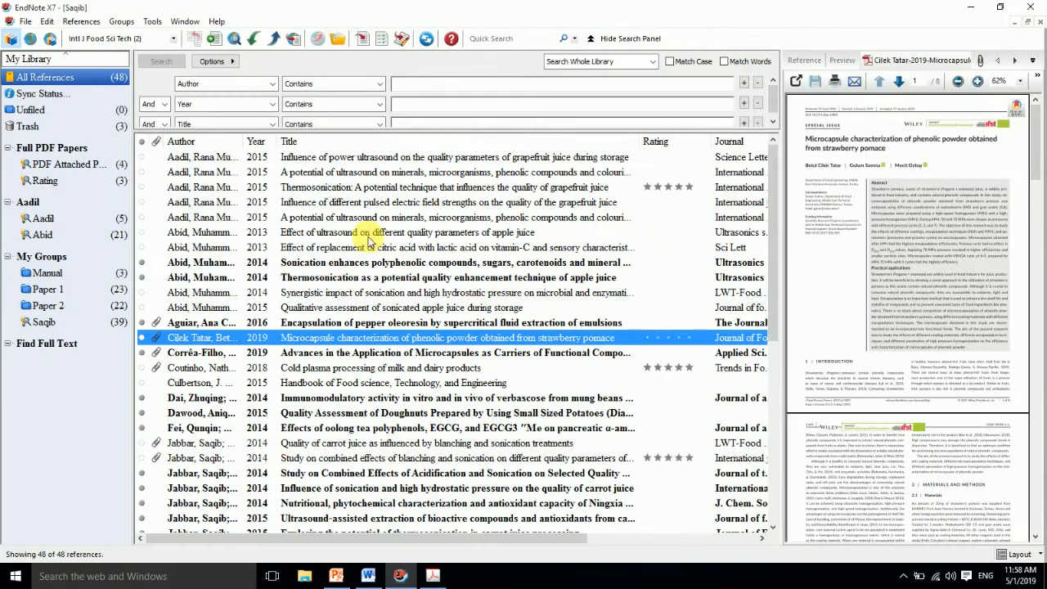
left_click(337, 38)
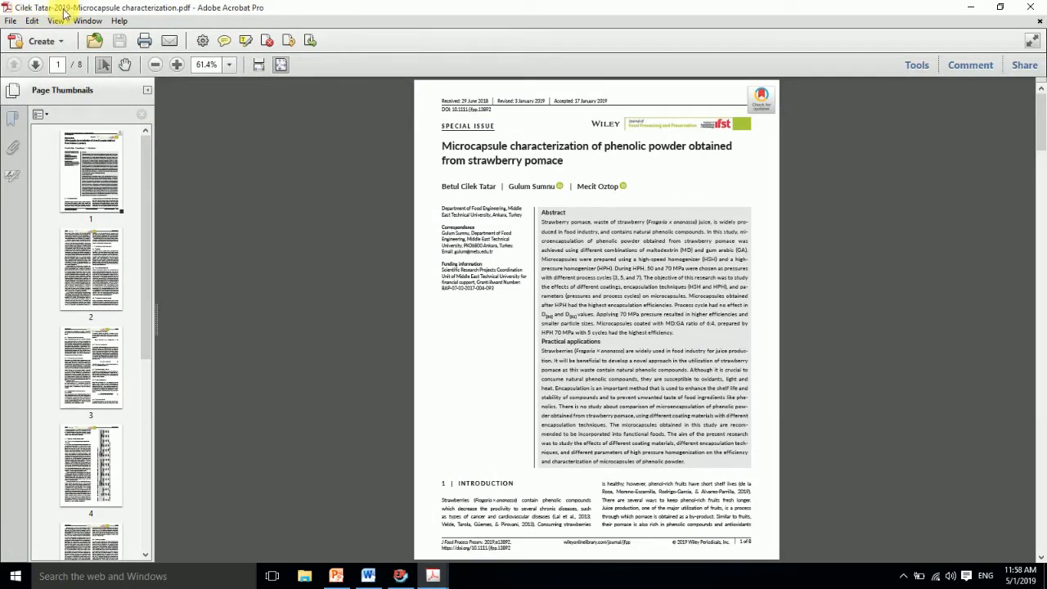
- Check the file name suggested for saving the strawberry pomace PDF, cancel the save, and close the PDF
left_click(12, 21)
mouse_move(150, 85)
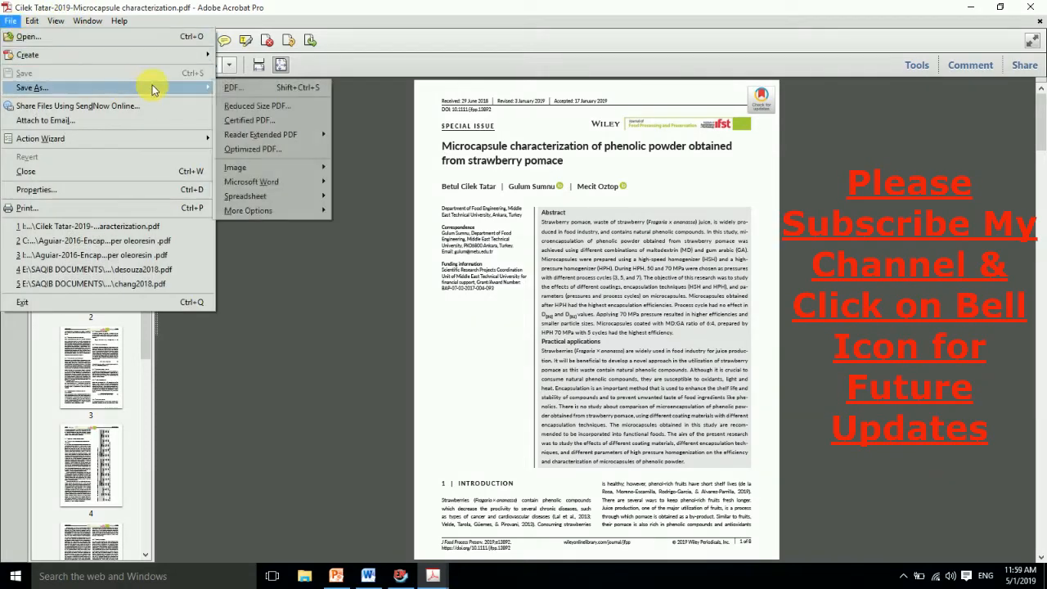
left_click(233, 88)
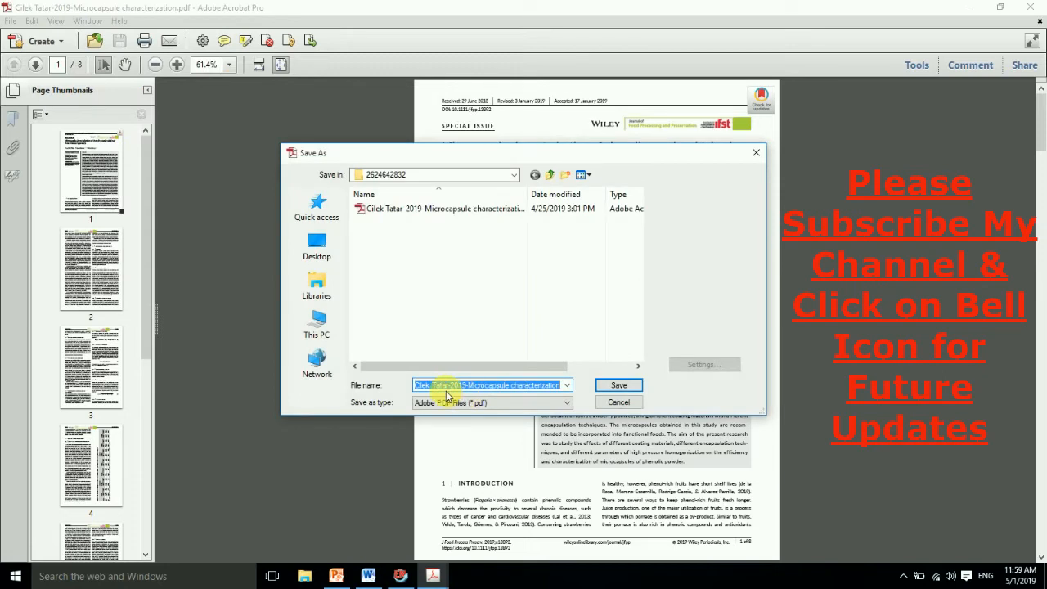
left_click(442, 386)
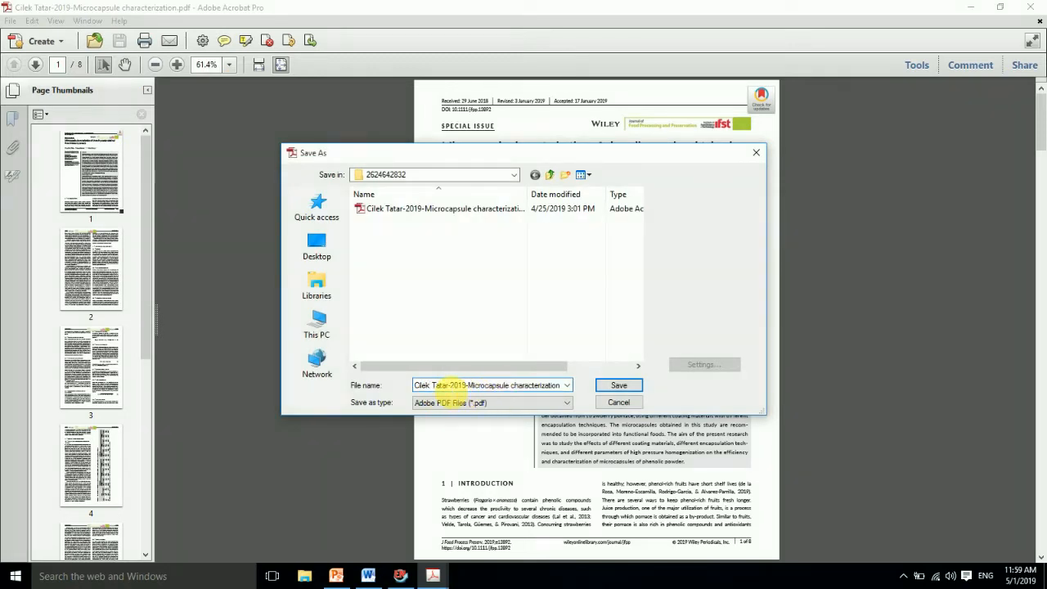
left_click(619, 402)
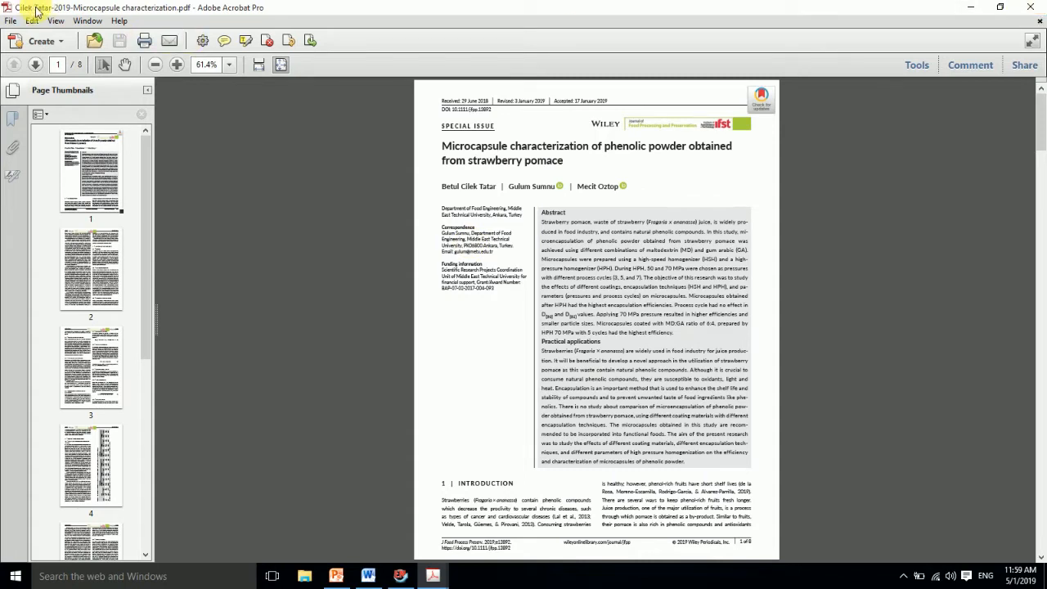
left_click(1029, 7)
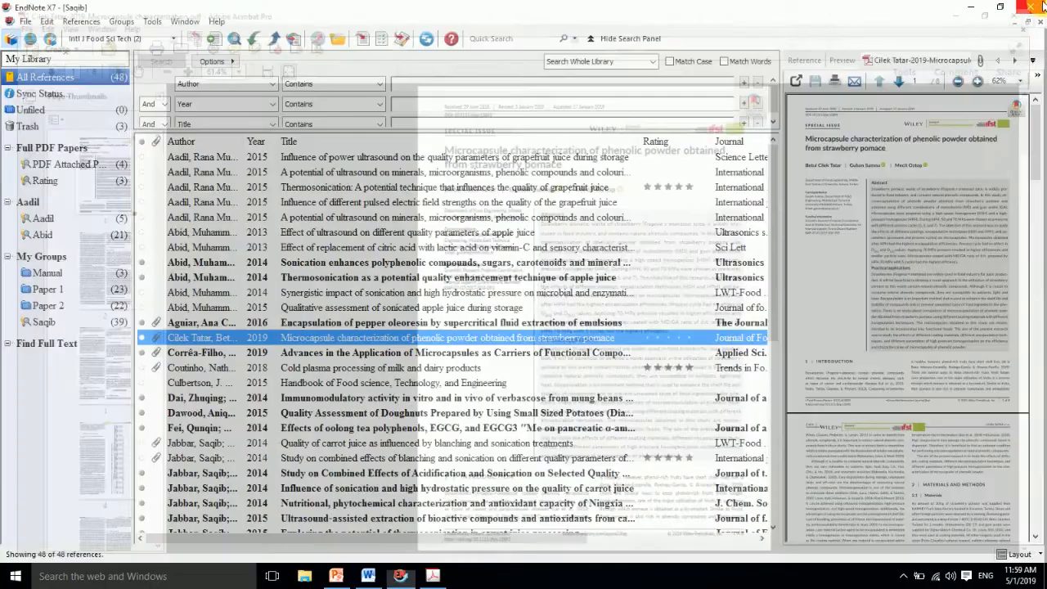
- Select the 2018 cold plasma reference and set PDF auto renaming to Author + Year + Title in the PDF Handling preferences
left_click(304, 368)
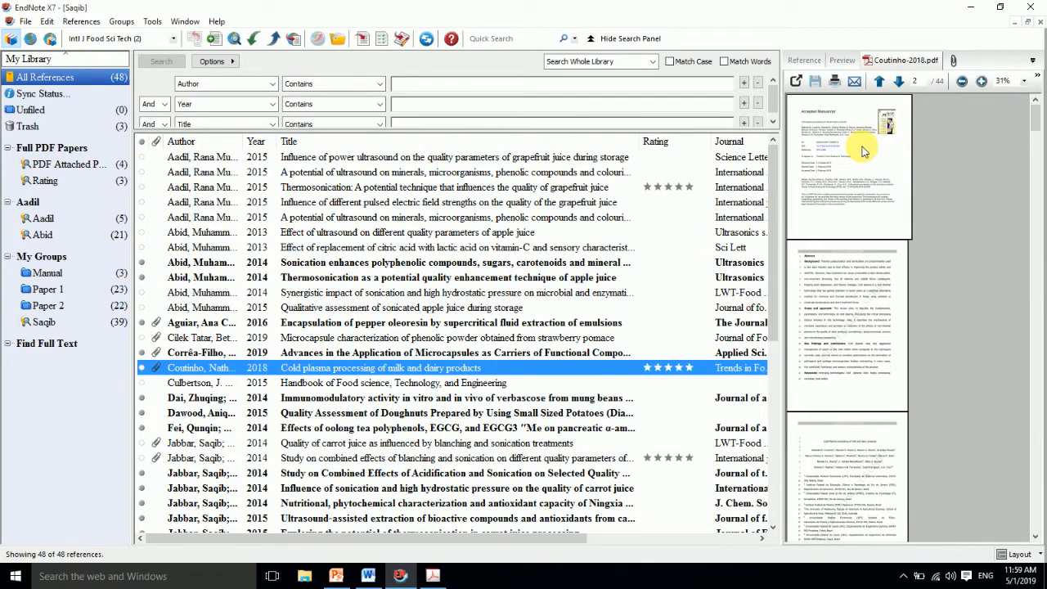
left_click(45, 21)
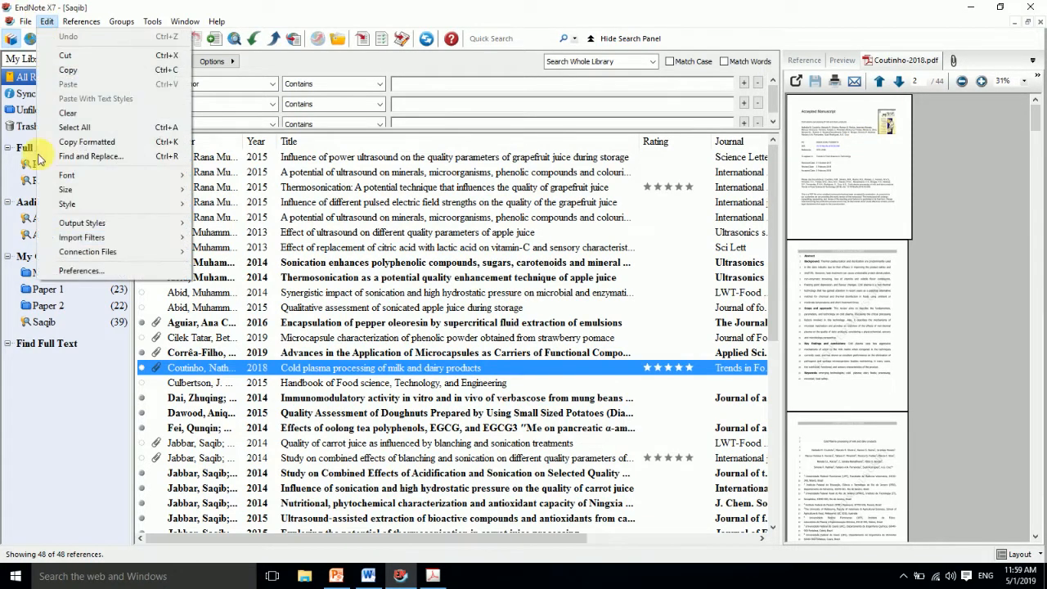
left_click(68, 273)
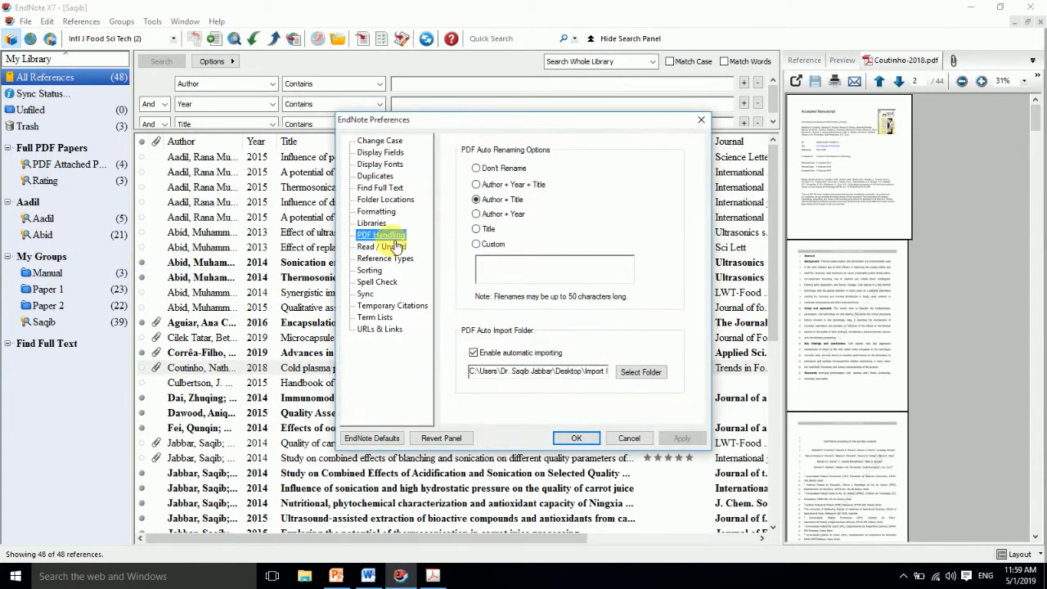
left_click(489, 187)
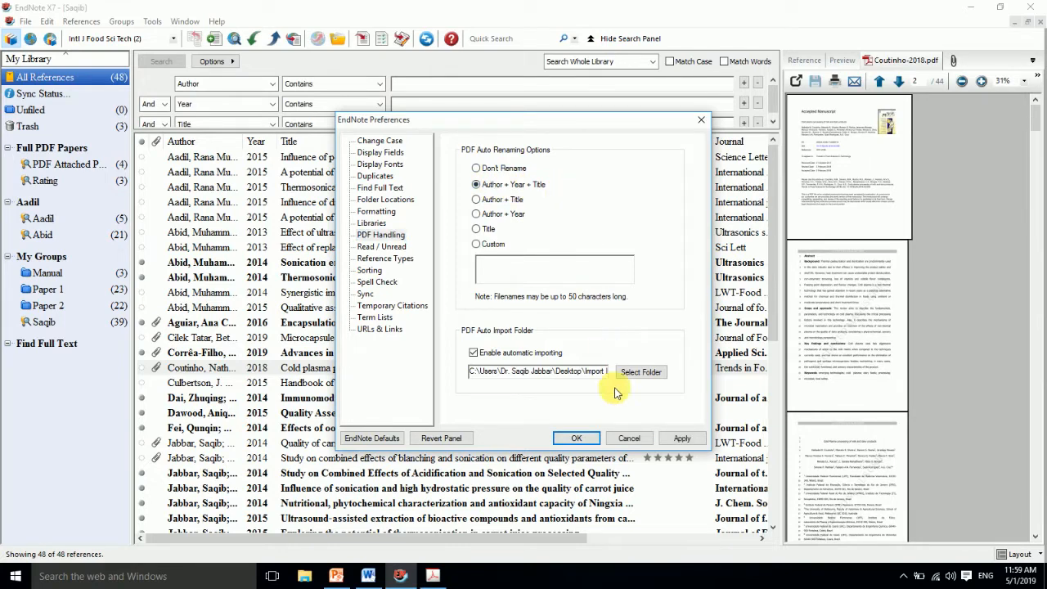
left_click(681, 437)
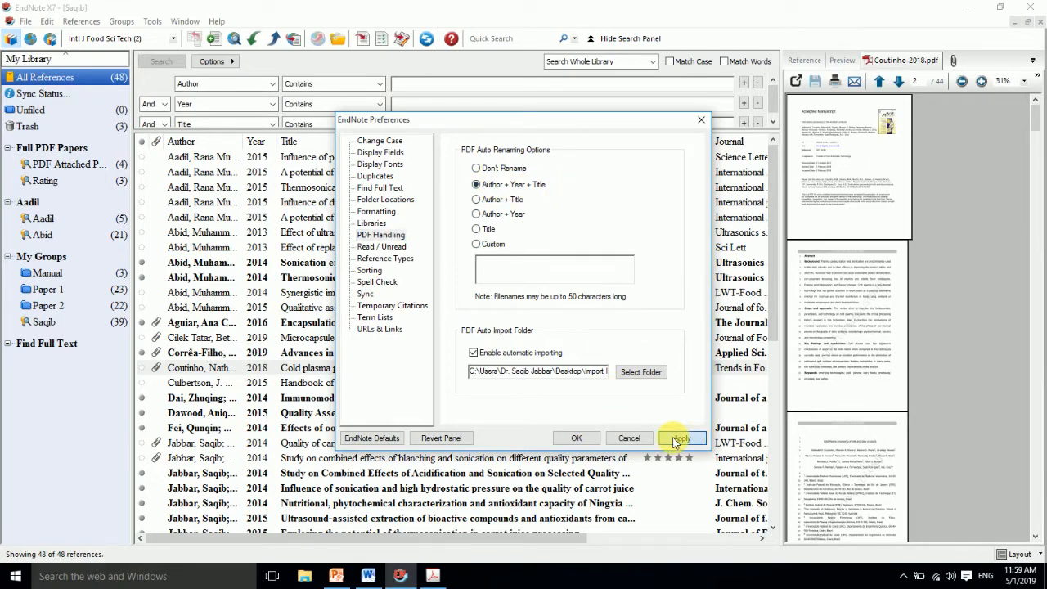
left_click(578, 439)
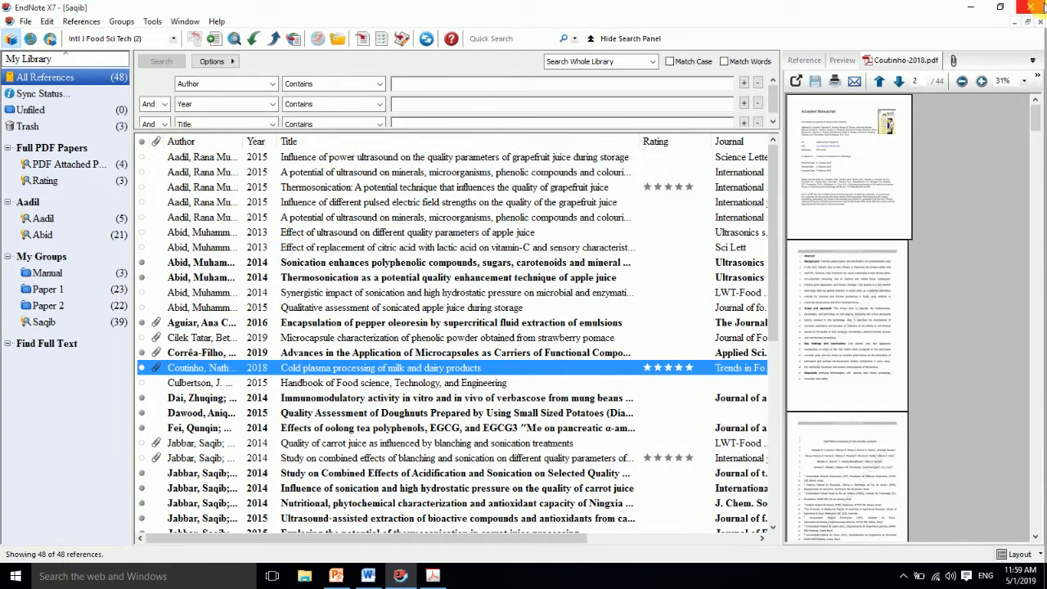
- Restart EndNote from the desktop and select the 2016 pepper oleoresin encapsulation reference
left_click(1032, 6)
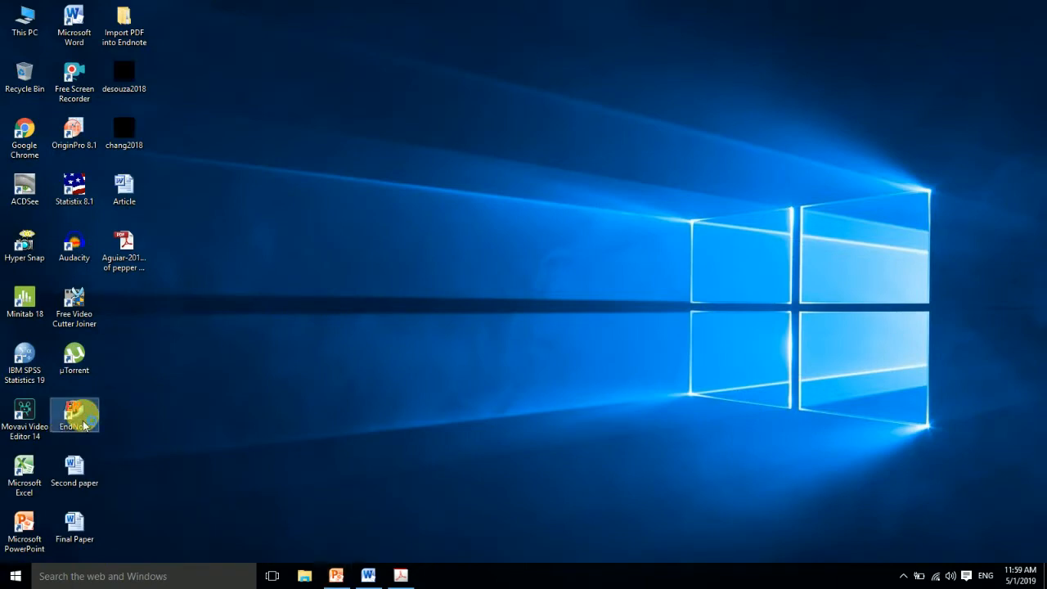
double_click(76, 417)
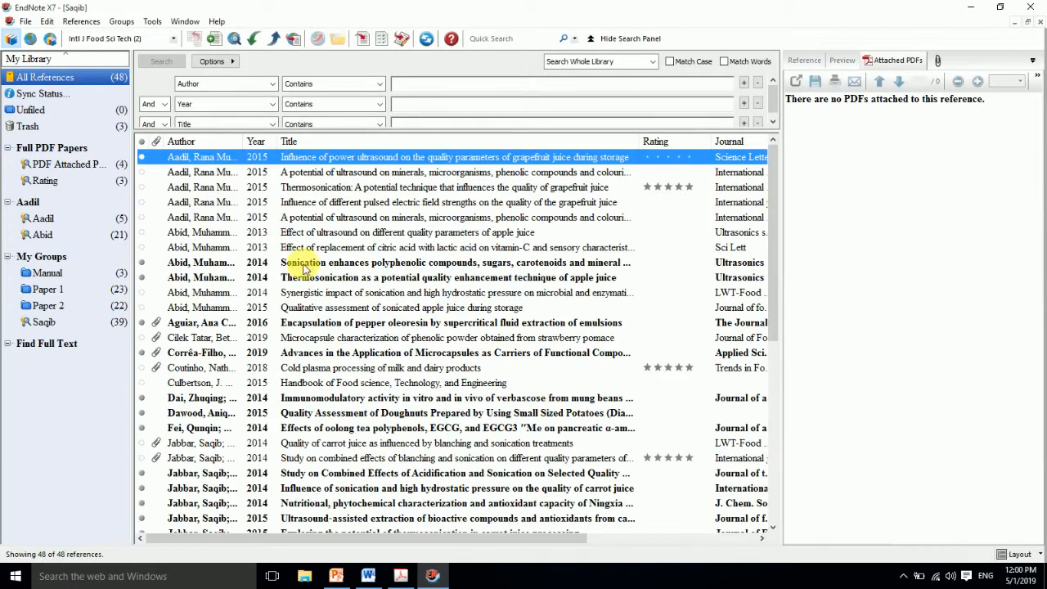
left_click(324, 327)
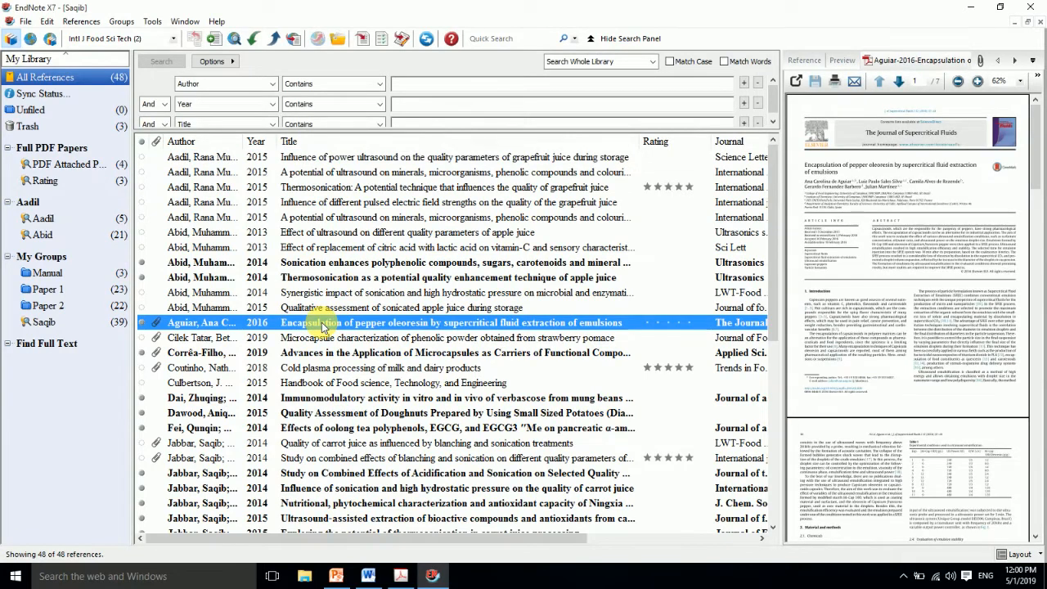
- Check the pepper oleoresin reference's attached PDF, review the Lecture 4th topic slide in PowerPoint, and return to EndNote
left_click(896, 58)
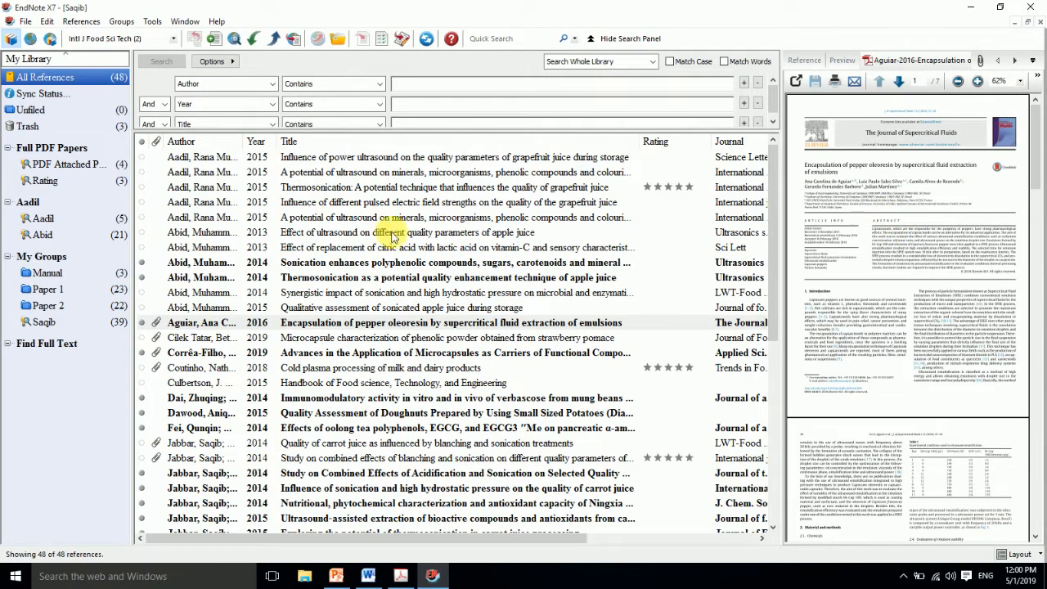
left_click(336, 576)
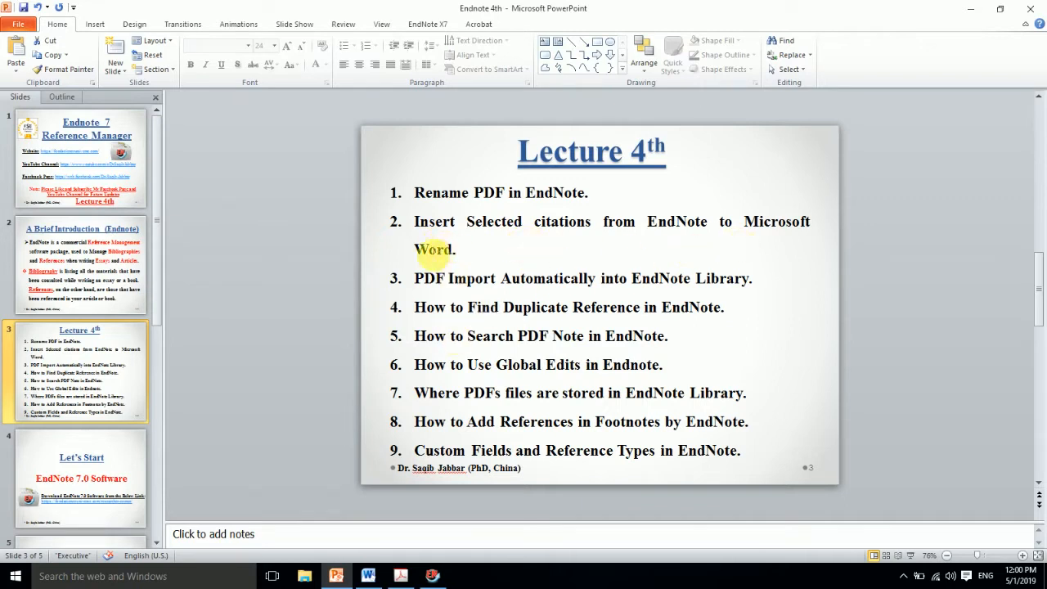
left_click(431, 576)
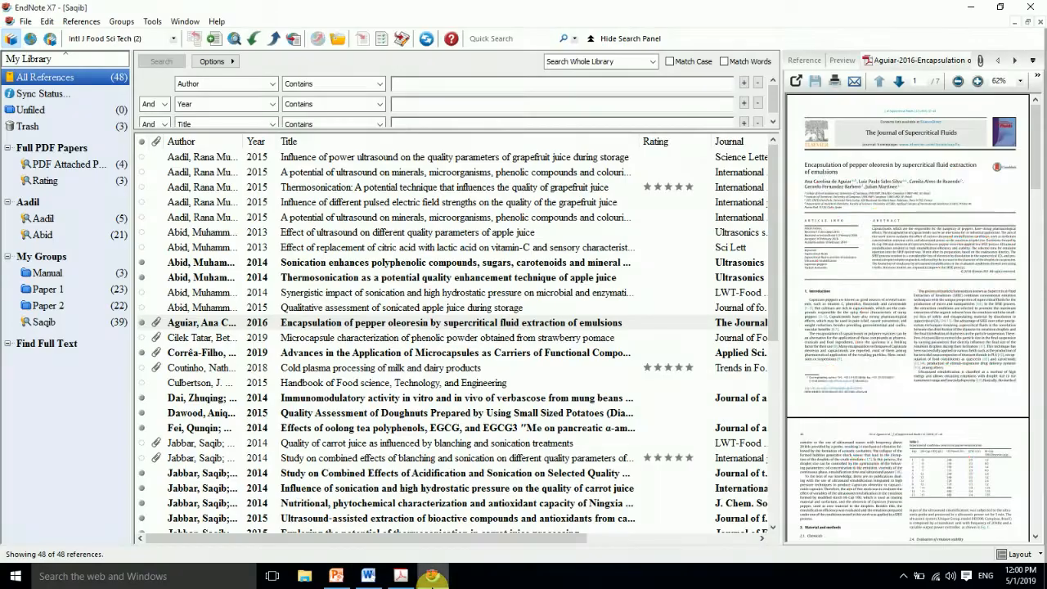
- Select the ultrasound apple juice, citric acid replacement, potato doughnut, oolong tea, combined acidification and sonication, and 2019 microcapsule references together
left_click(338, 232)
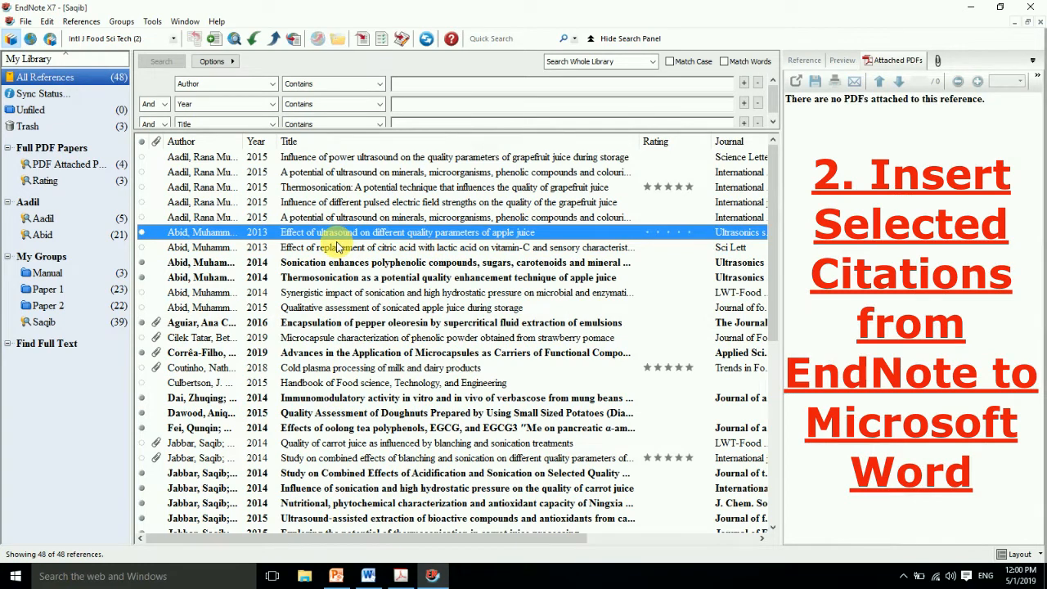
left_click(337, 244, "ctrl")
left_click(326, 413, "ctrl")
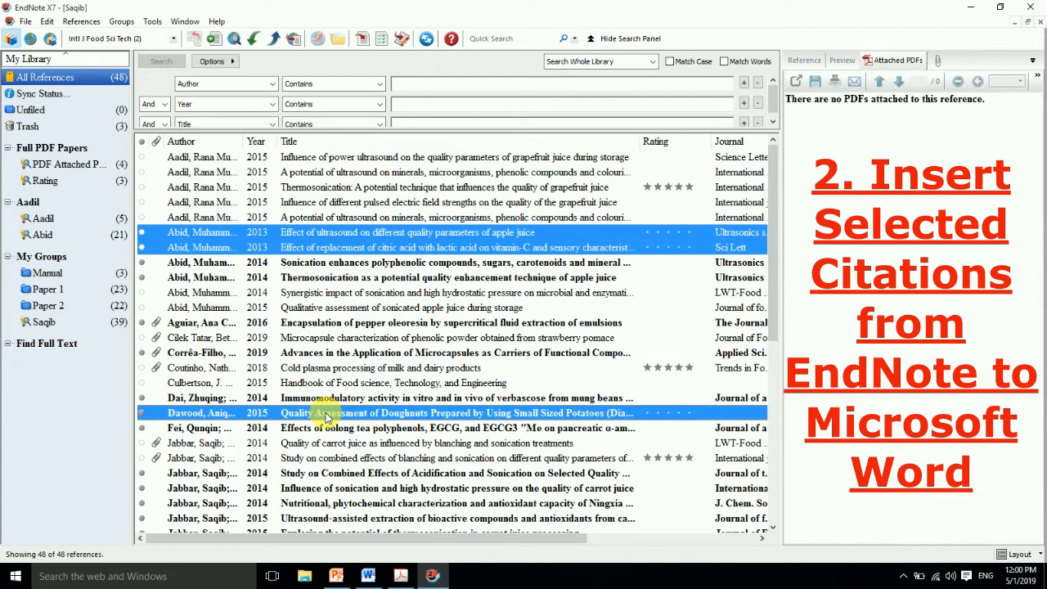
left_click(325, 429, "ctrl")
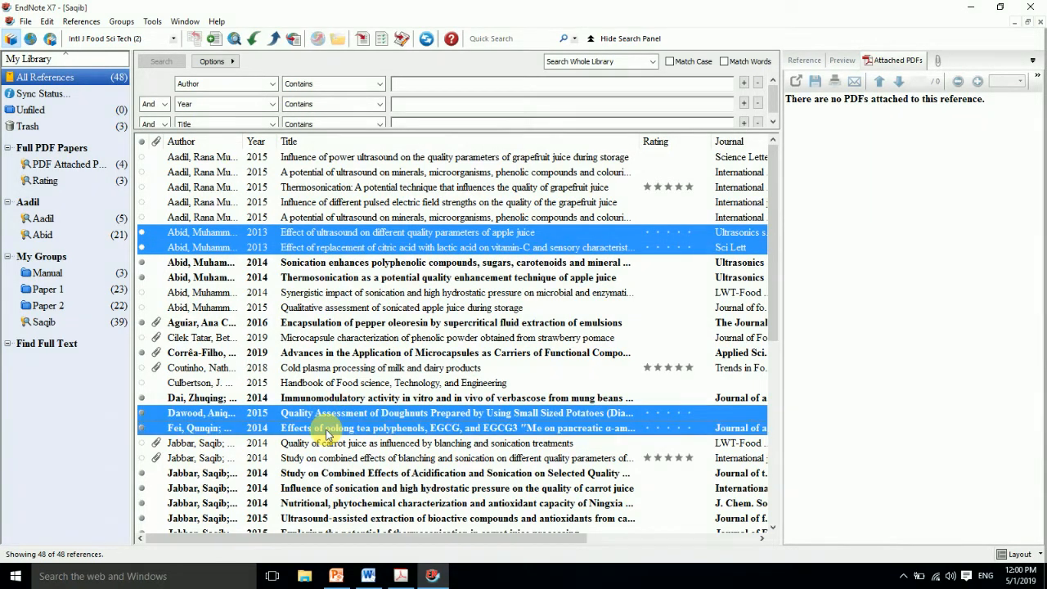
left_click(332, 474, "ctrl")
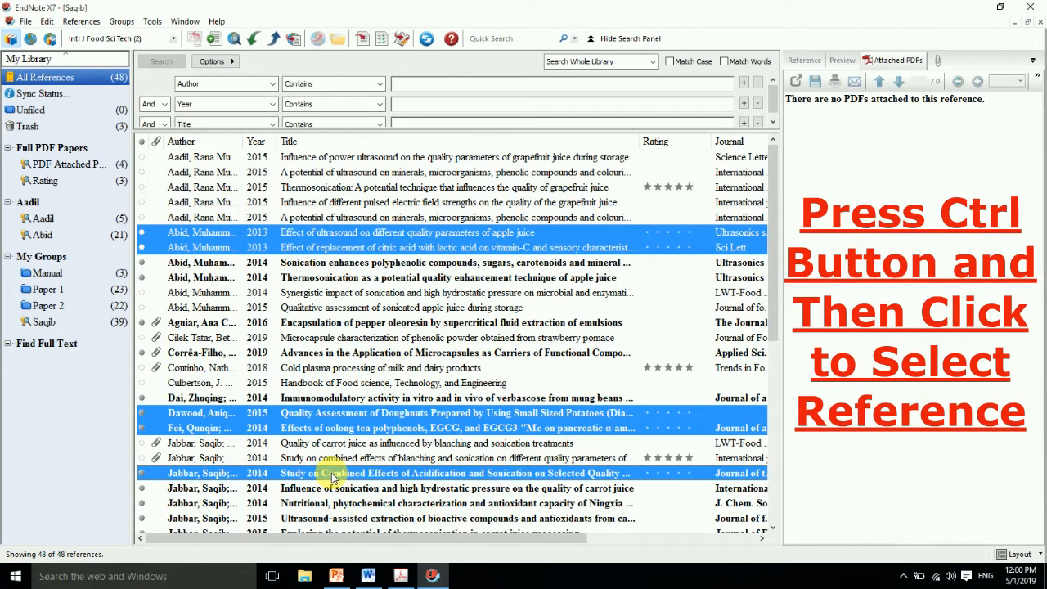
left_click(346, 354, "ctrl")
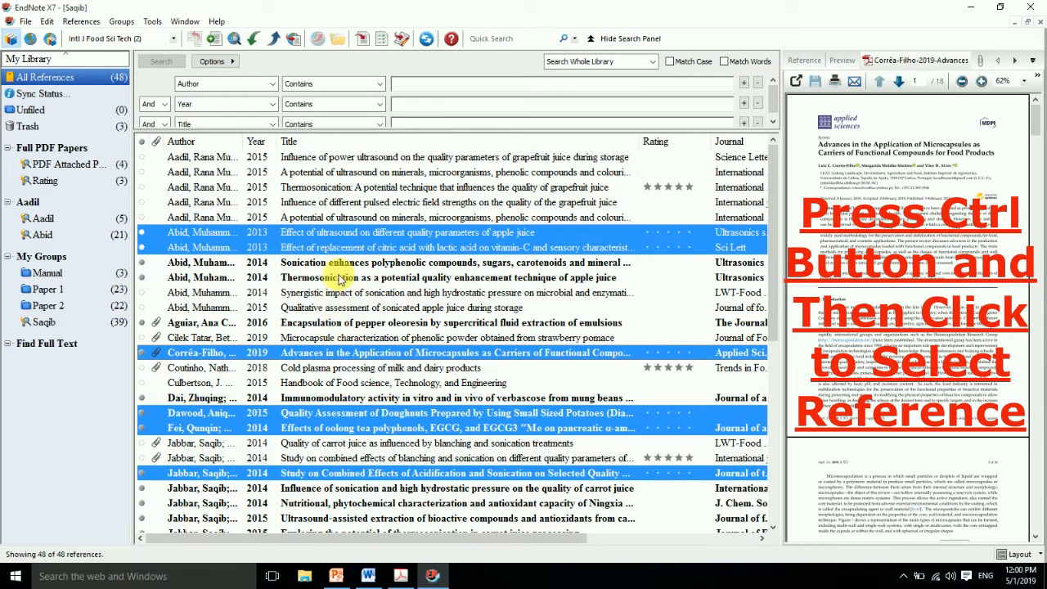
- In the Word document Article, insert the selected EndNote citations after "cheese processing" in the paragraph about alternative proteases
left_click(367, 577)
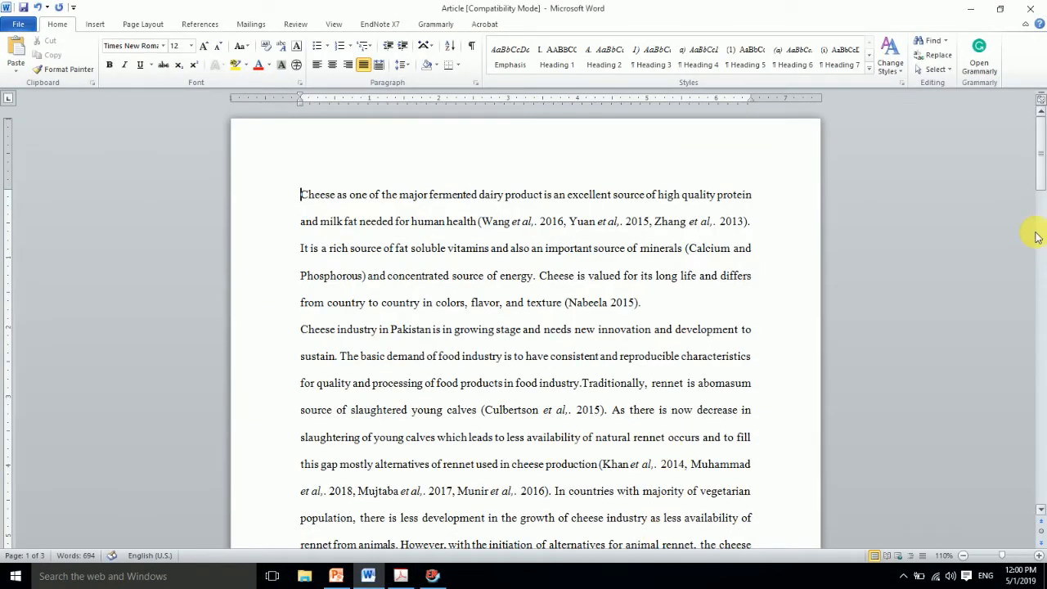
left_click_drag(1041, 178, 1044, 219)
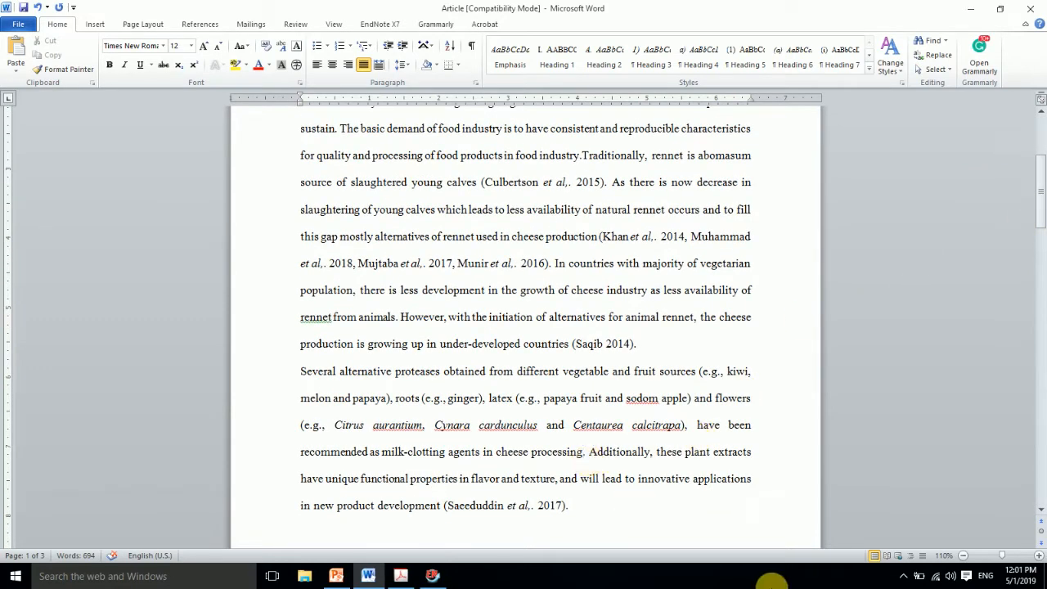
left_click(378, 24)
left_click(32, 71)
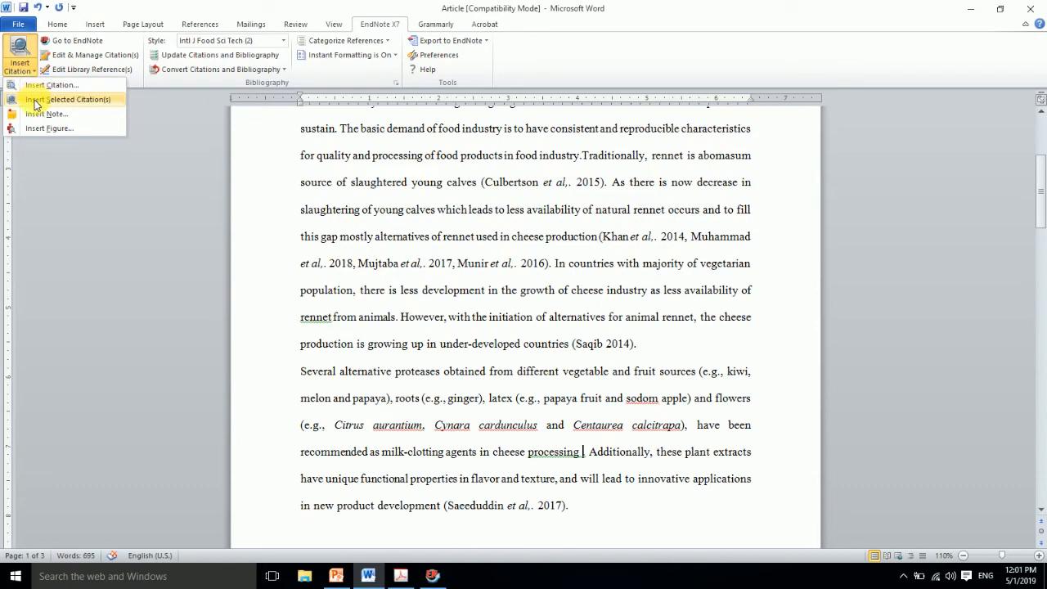
left_click(65, 99)
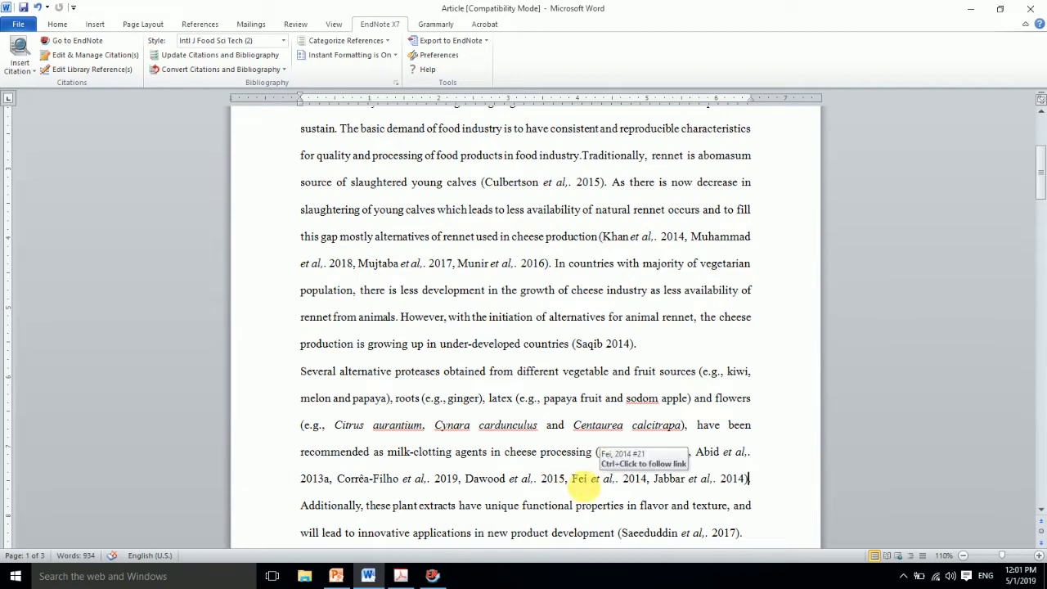
- Check the lecture slide's third topic, PDF Import Automatically into EndNote Library, in PowerPoint and minimize the open windows to reach the desktop
left_click(432, 576)
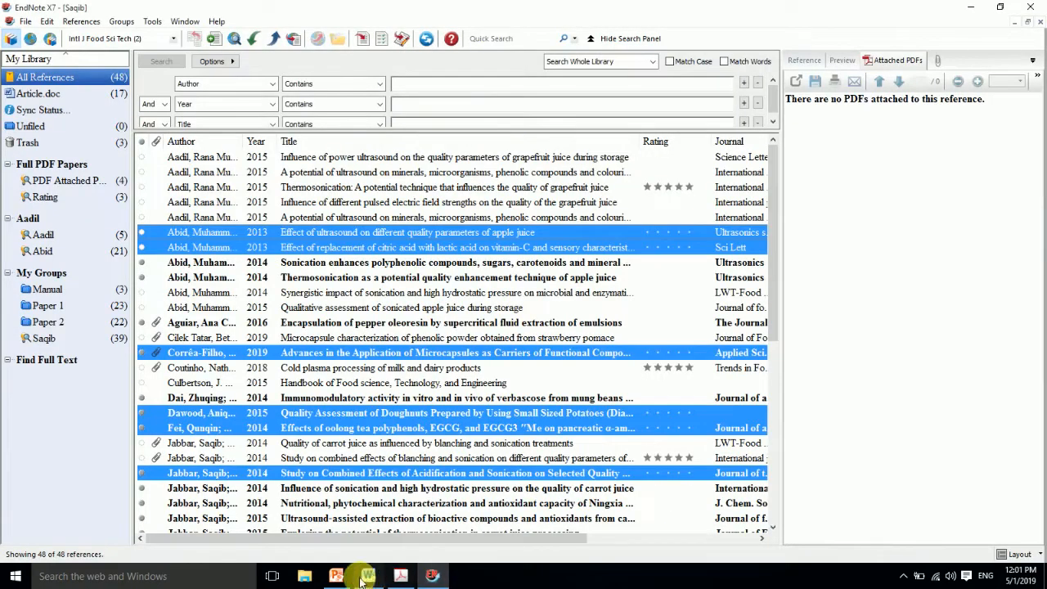
left_click(337, 576)
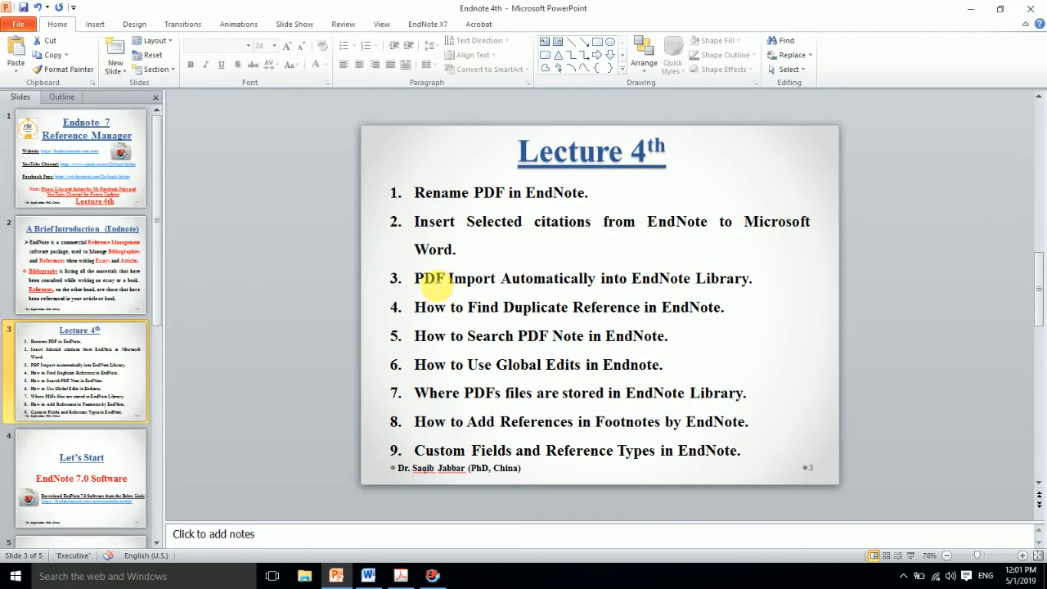
left_click(433, 278)
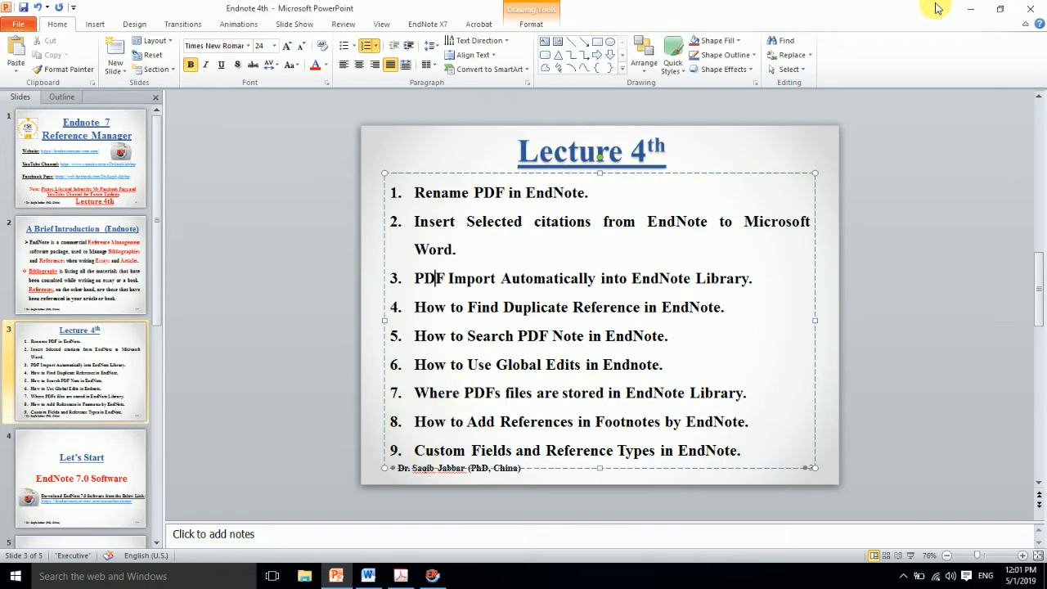
left_click(965, 10)
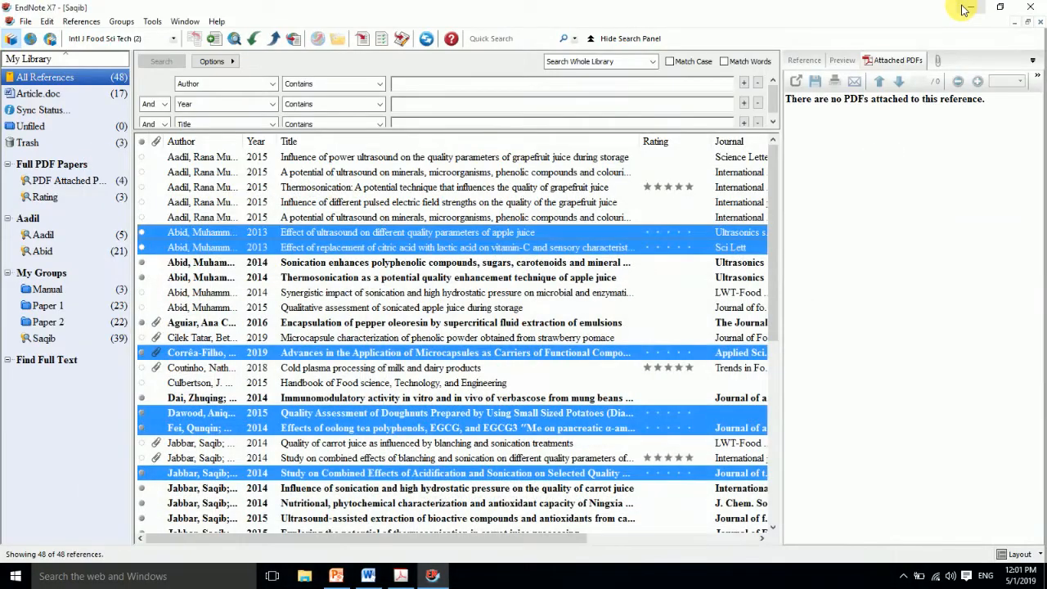
left_click(963, 8)
left_click(964, 9)
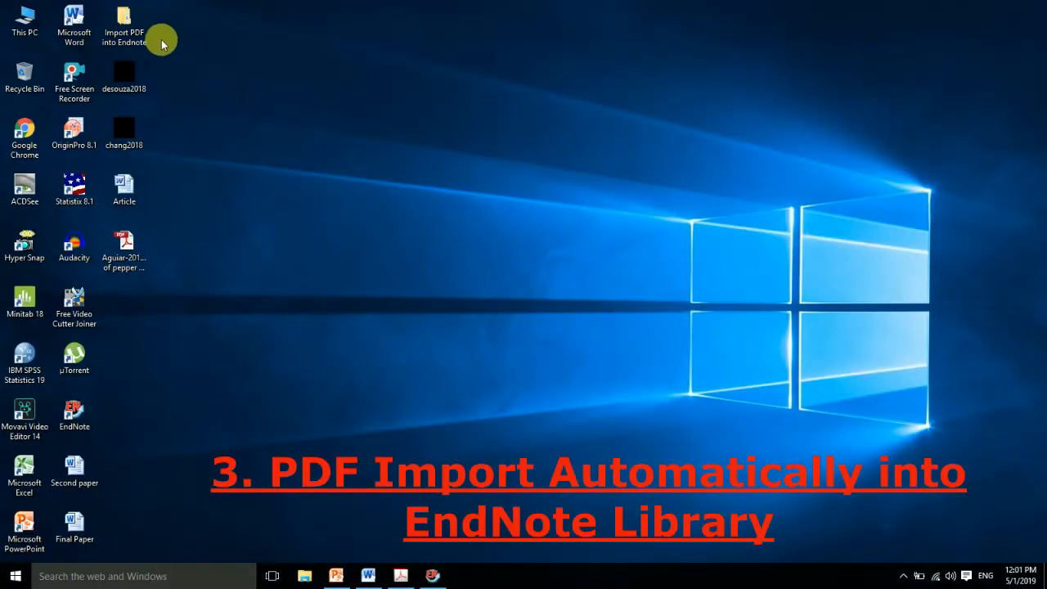
- Move the Import PDF into Endnote folder from the desktop into the Endnote folder on Local Disk (I:), and minimize File Explorer
left_click(135, 37)
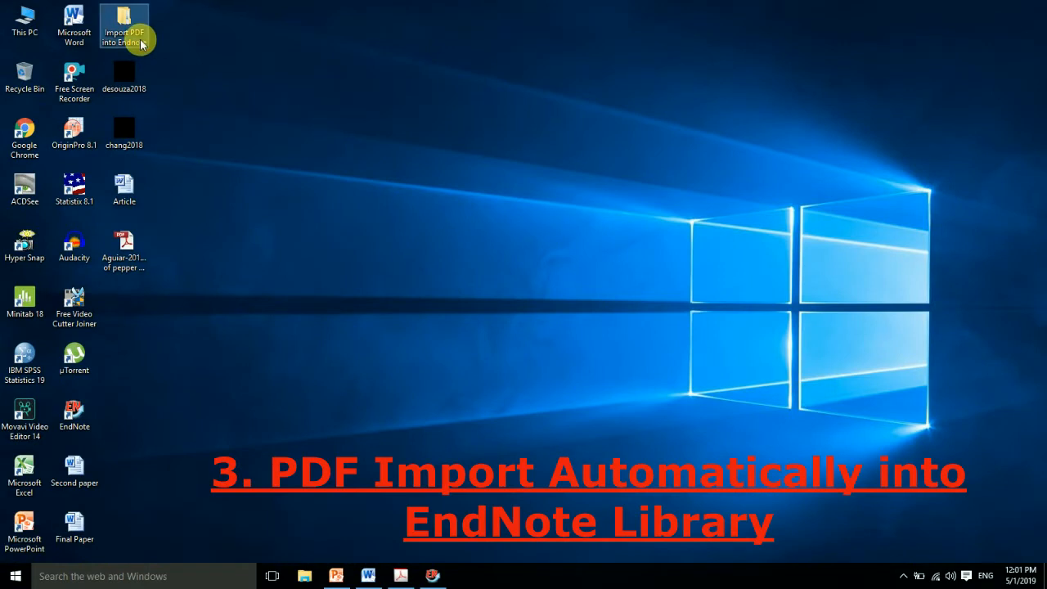
left_click(236, 89)
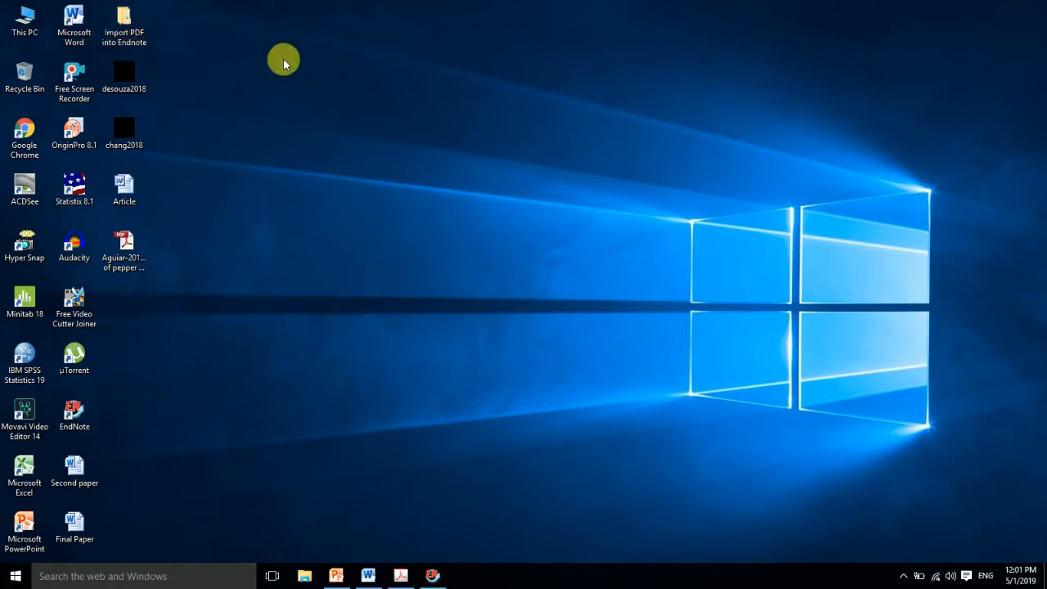
left_click(136, 40)
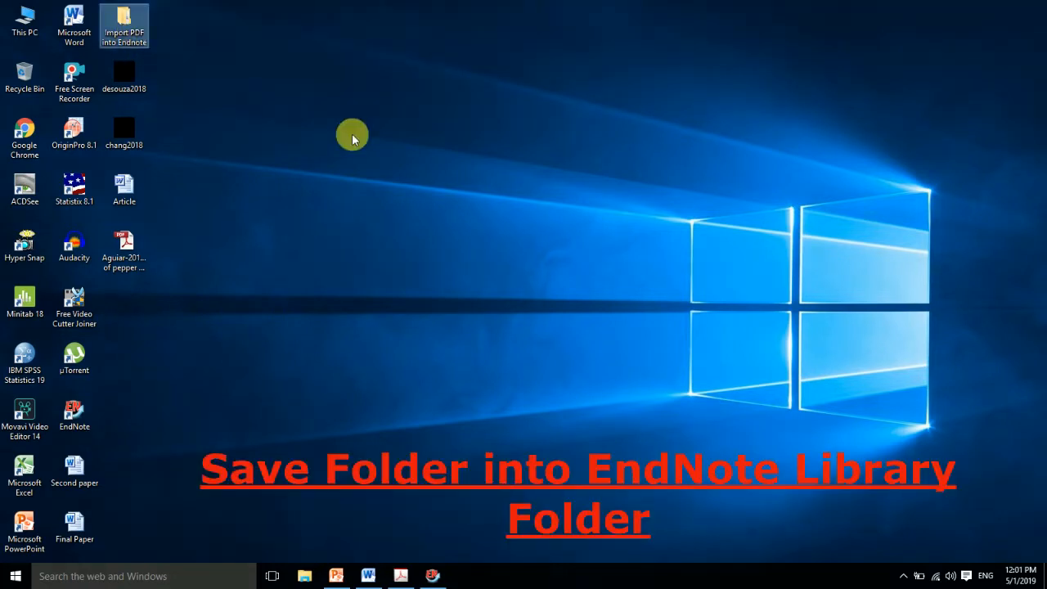
key("ctrl+x")
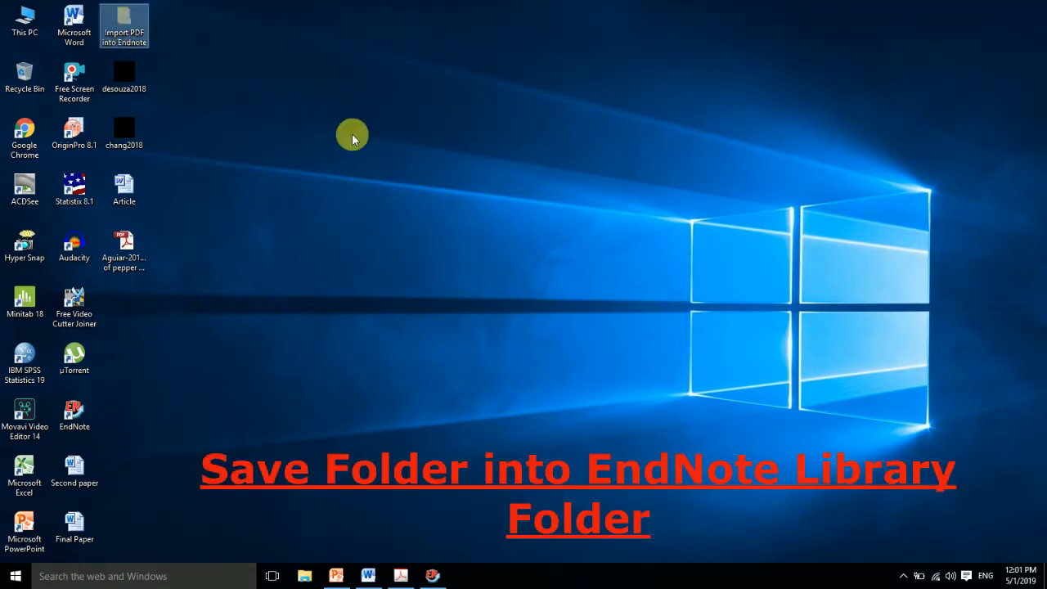
double_click(34, 28)
left_click(57, 499)
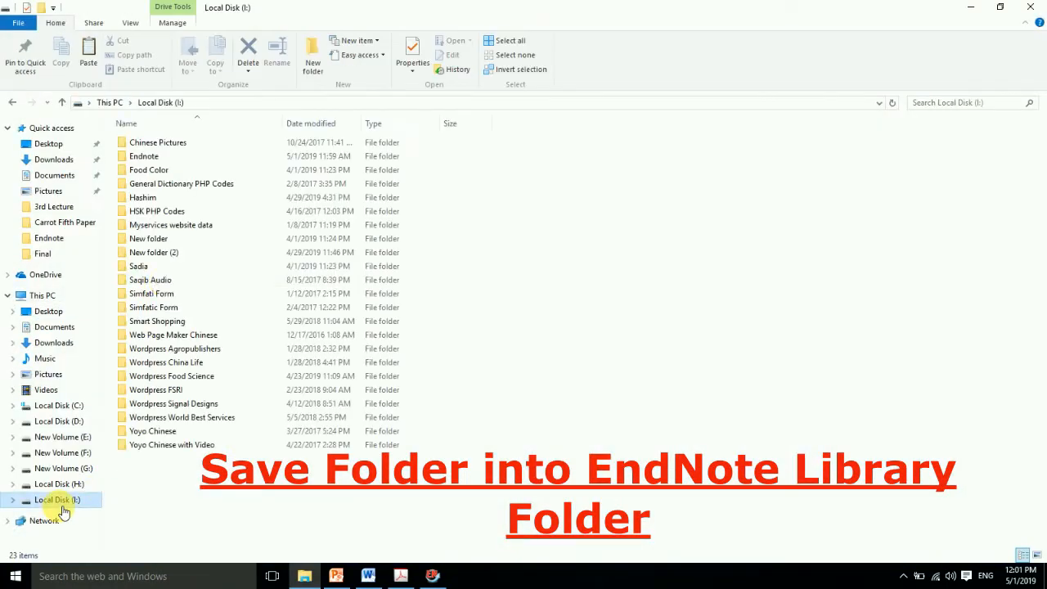
double_click(146, 157)
key("ctrl+v")
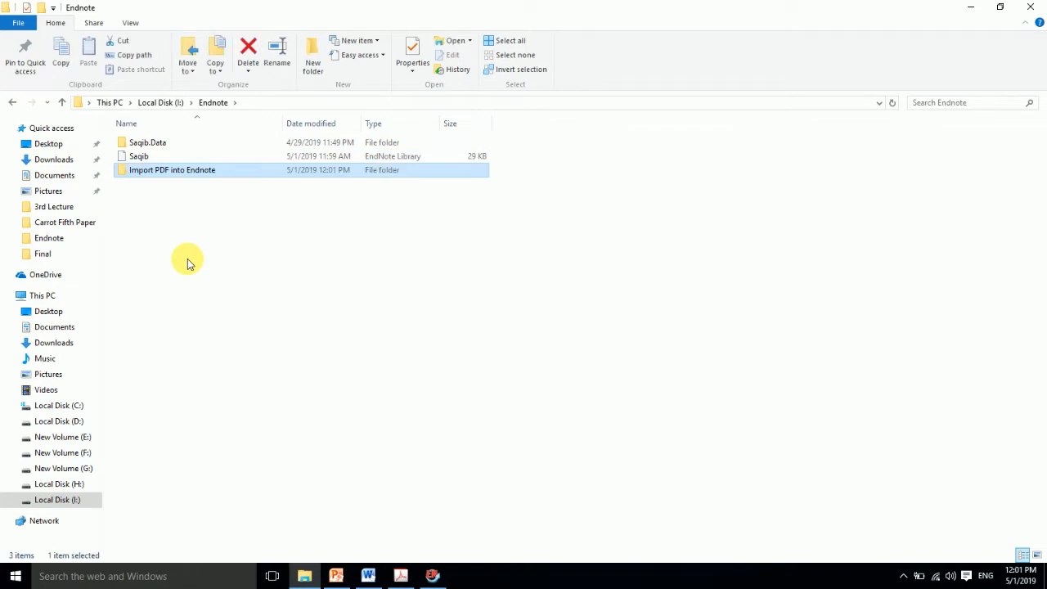
left_click(217, 217)
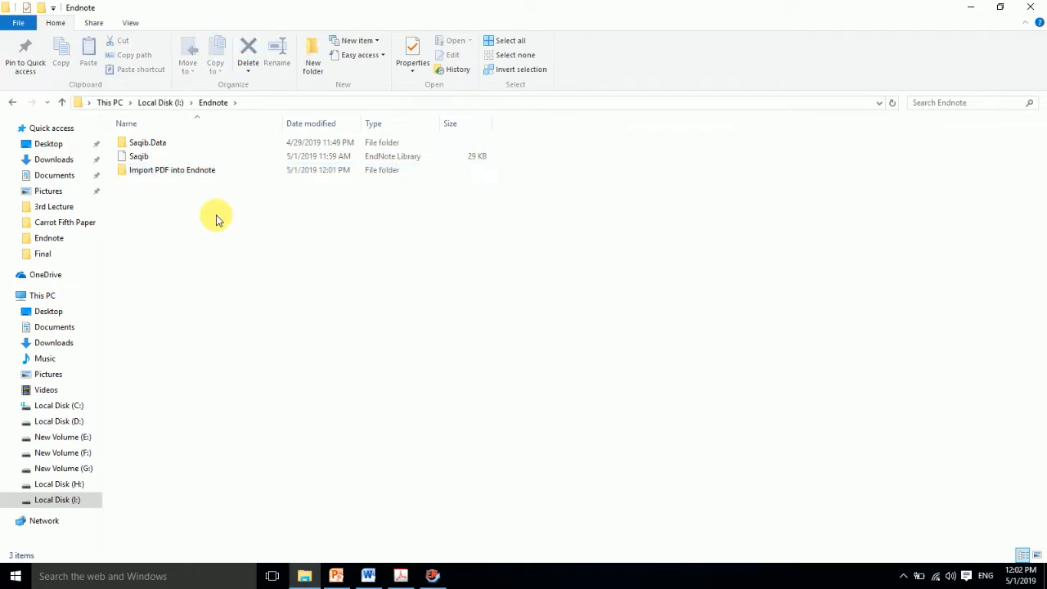
left_click(967, 10)
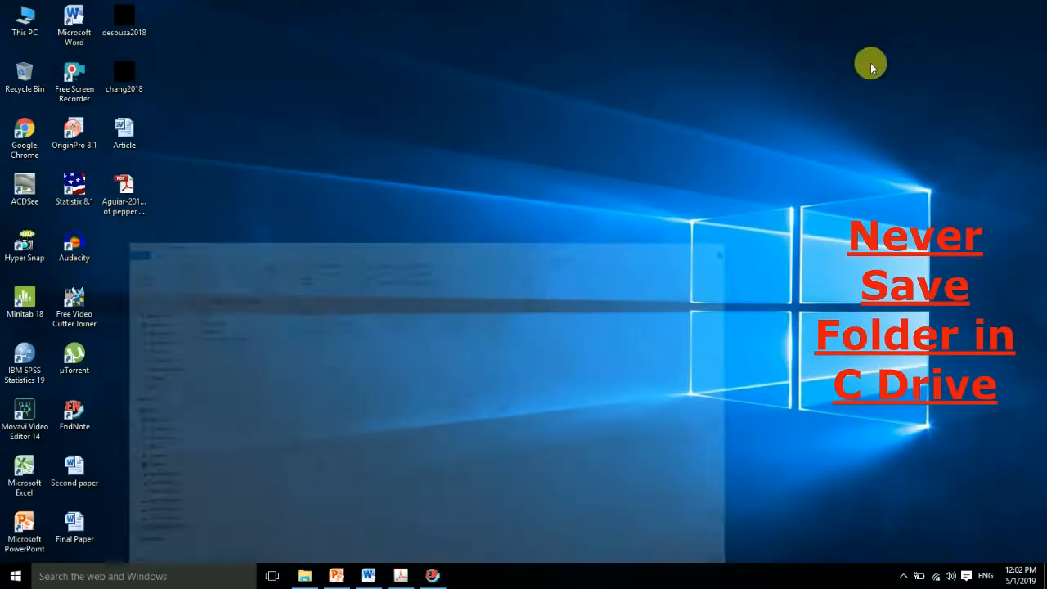
- Switch to EndNote and open the PDF Handling preferences
left_click(436, 576)
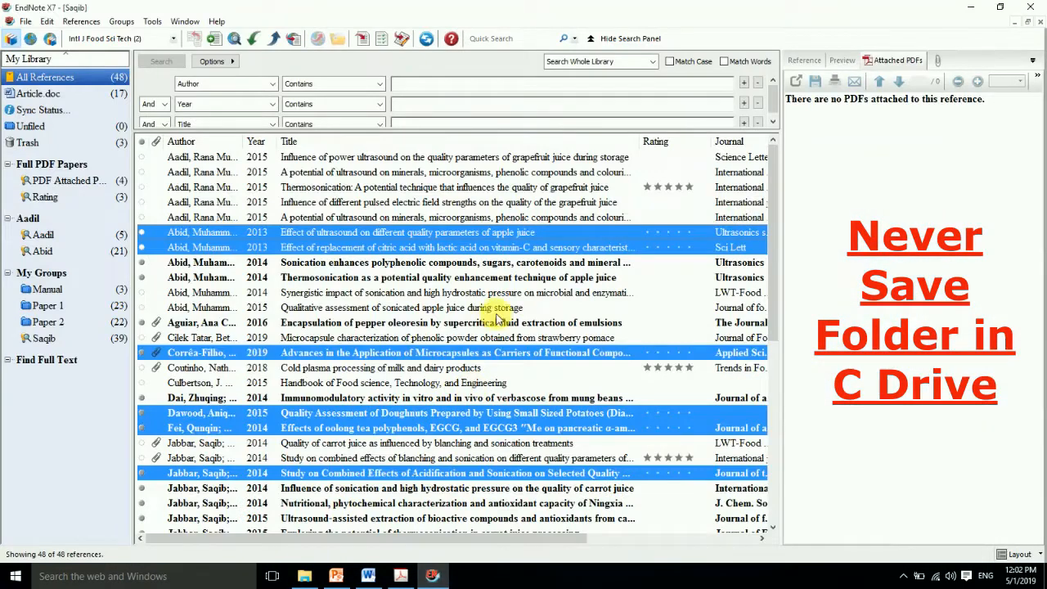
left_click(51, 23)
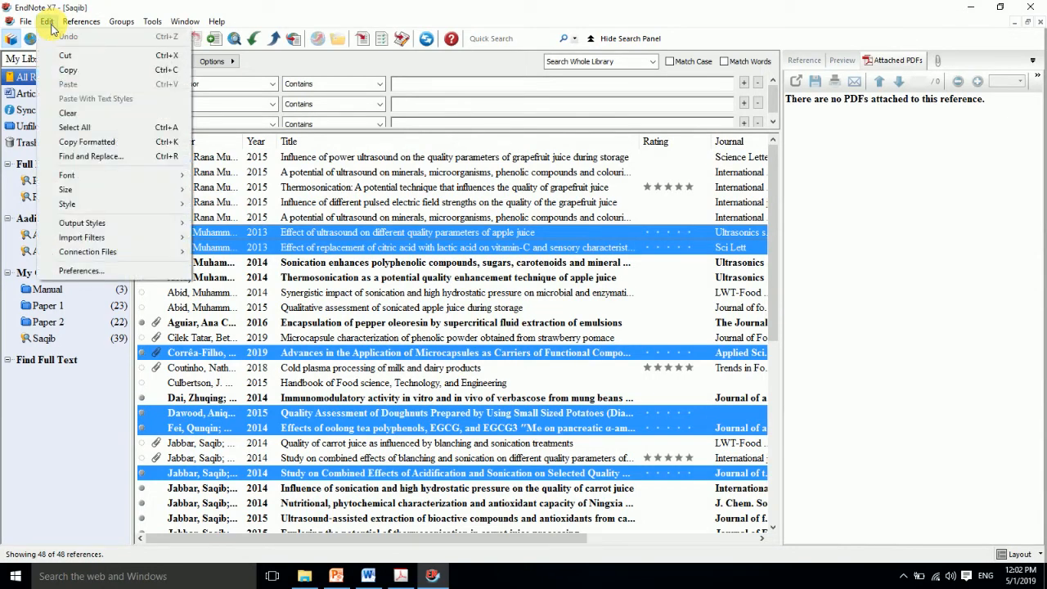
left_click(88, 273)
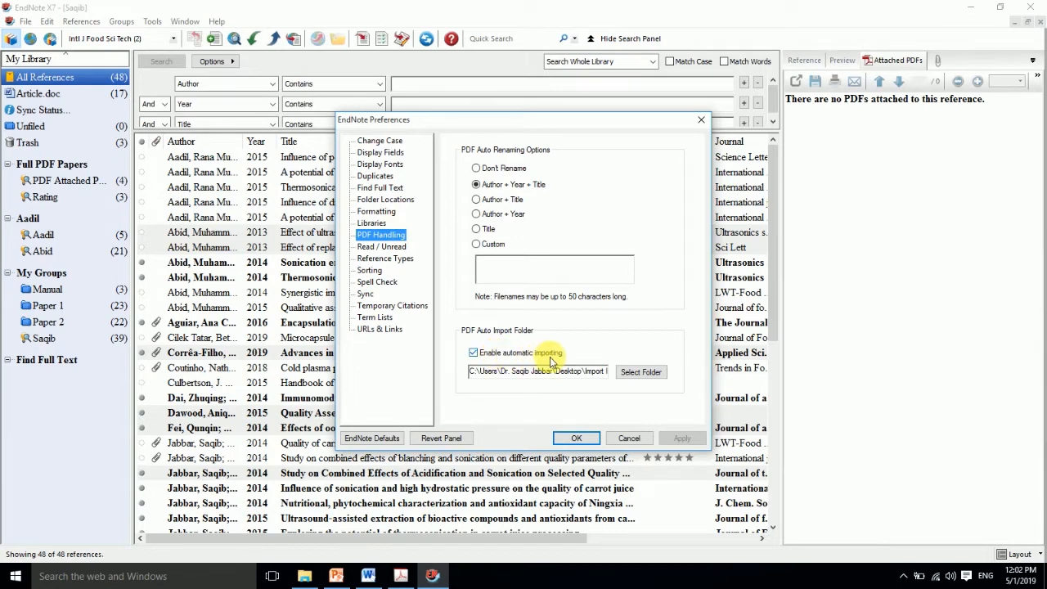
- Set the PDF auto import folder to I:\Endnote\Import PDF into Endnote, apply the preferences, and minimize EndNote
left_click(641, 373)
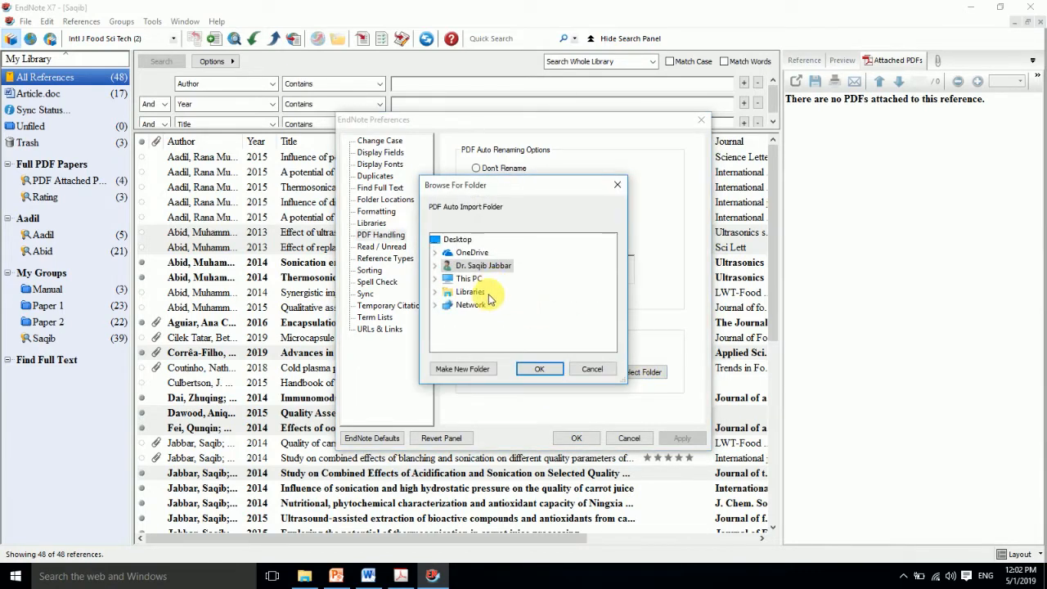
double_click(467, 278)
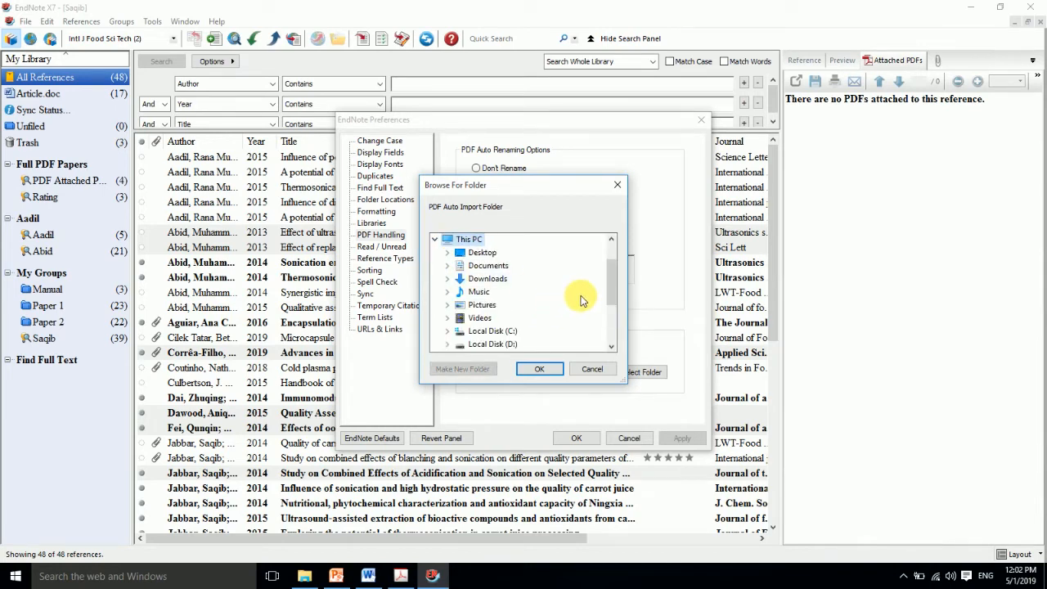
left_click_drag(609, 292, 609, 327)
left_click(499, 331)
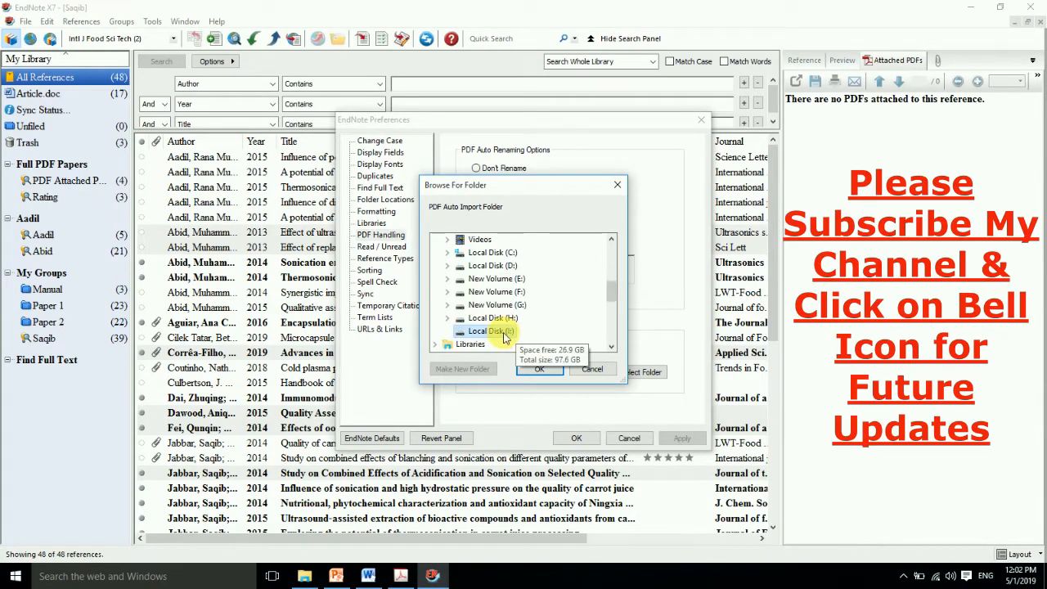
left_click_drag(608, 289, 609, 287)
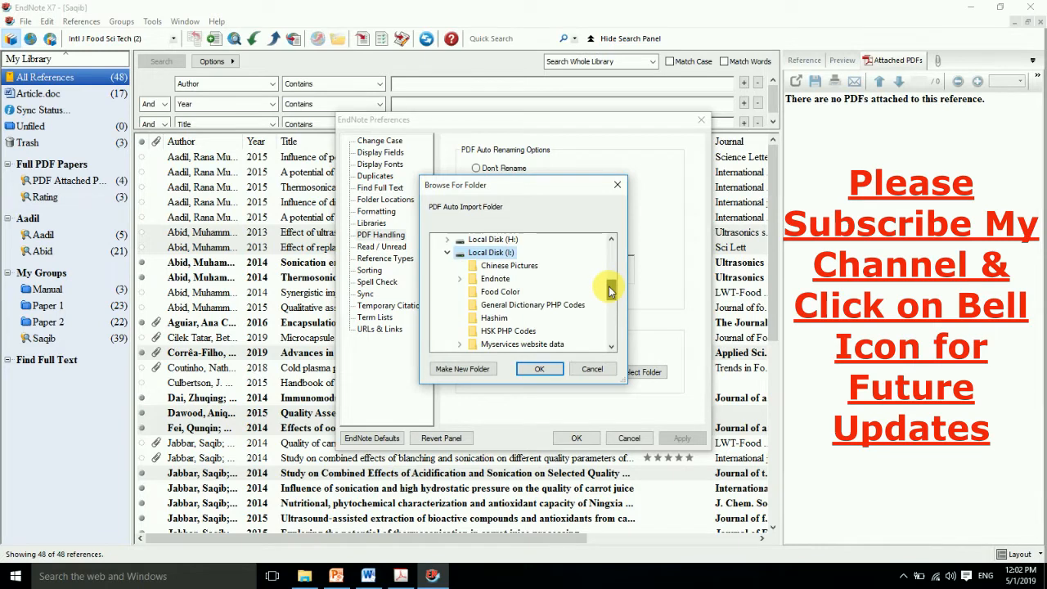
double_click(499, 280)
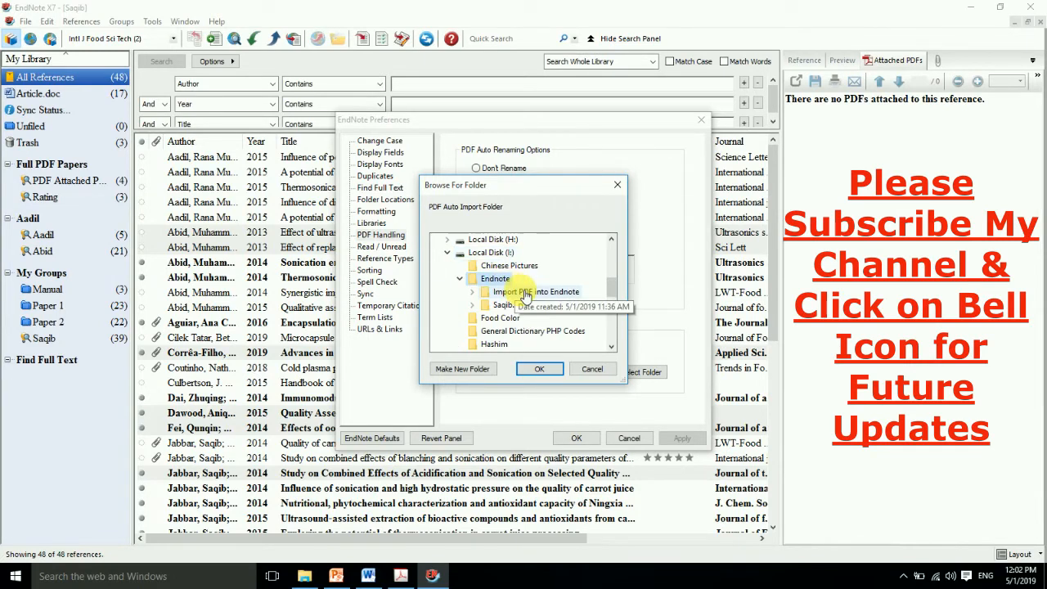
left_click(528, 292)
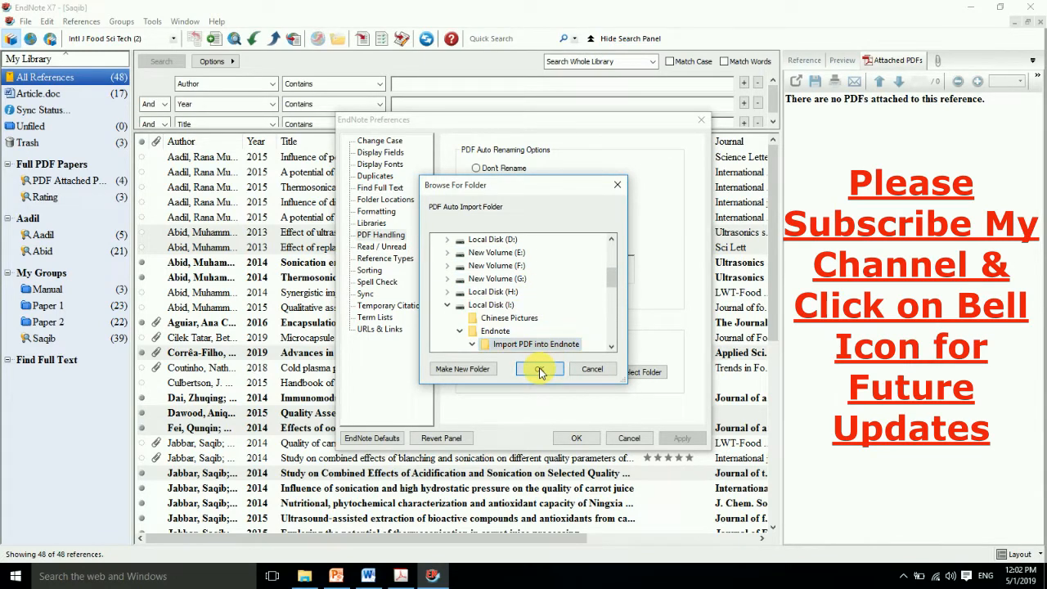
left_click(539, 370)
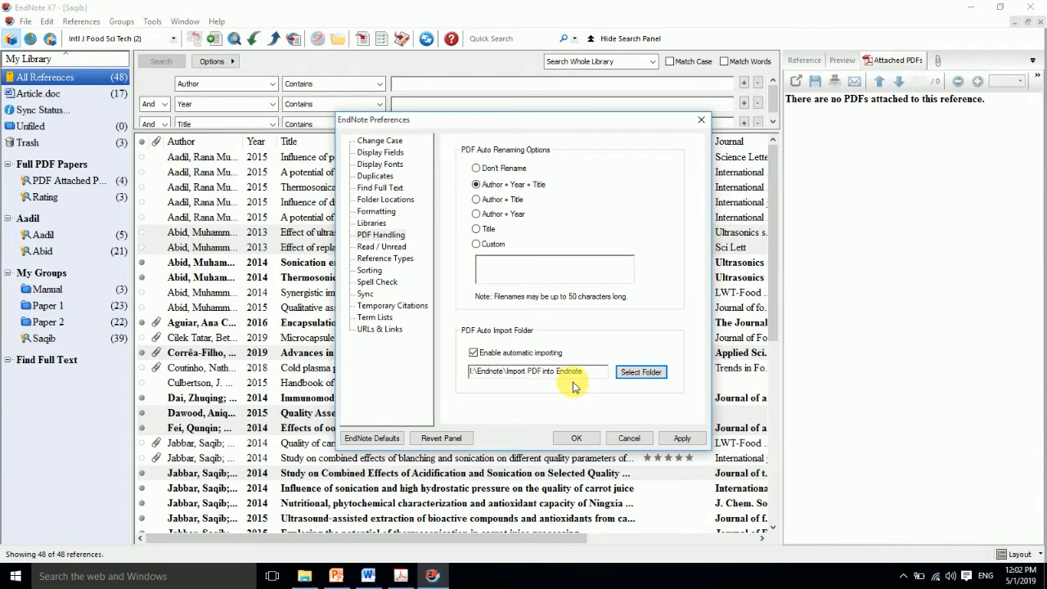
left_click(678, 439)
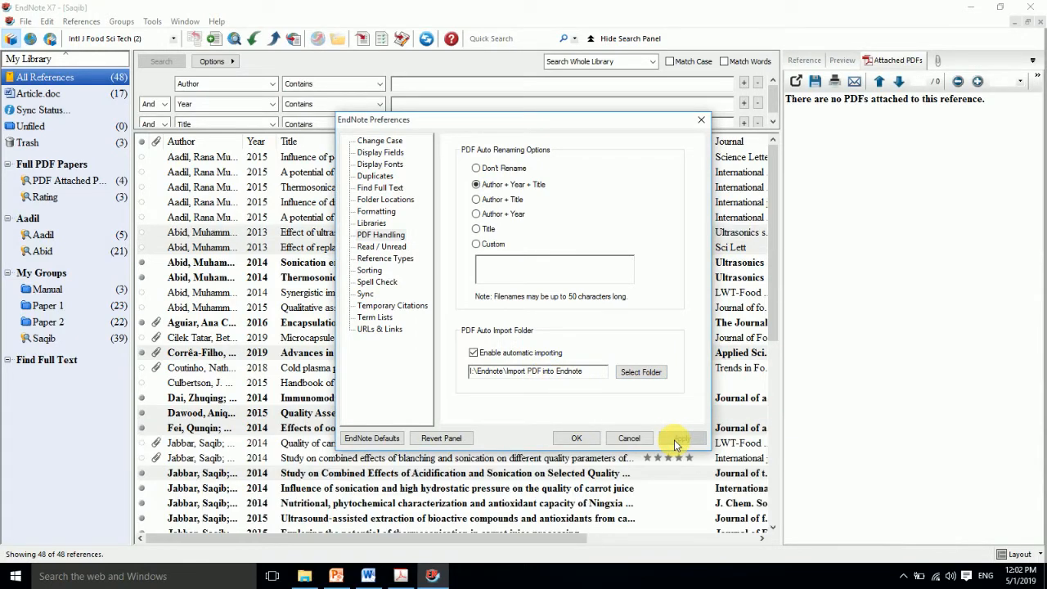
left_click(568, 439)
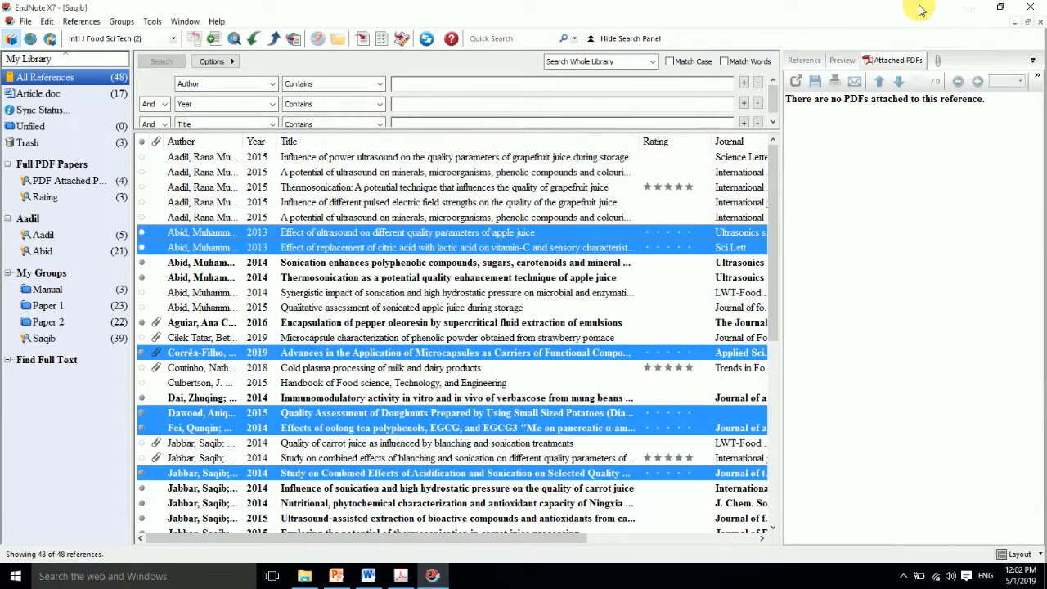
left_click(969, 8)
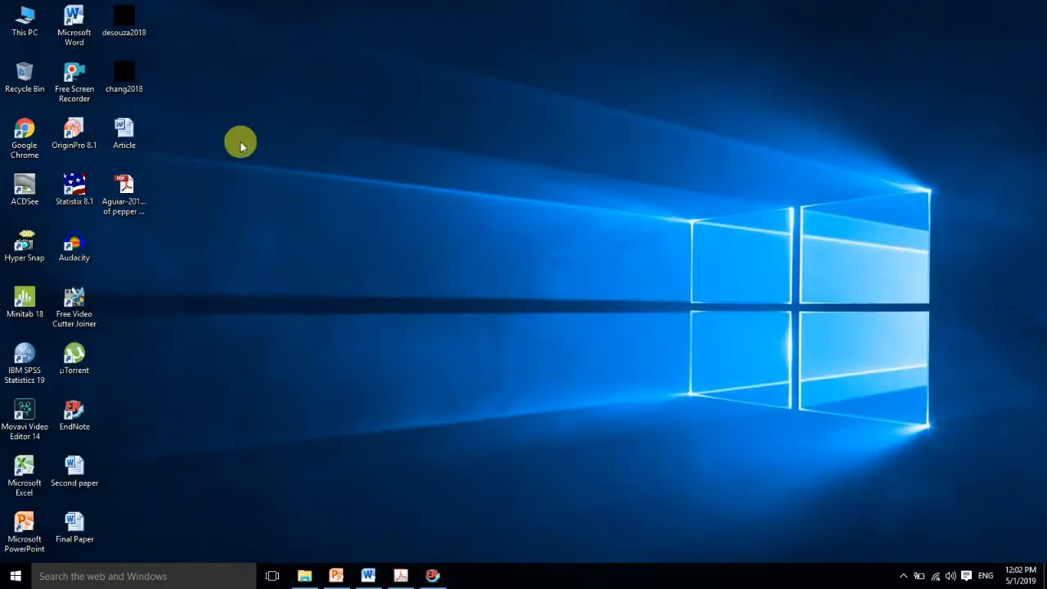
- Cut the desouza2018 and chang2018 PDFs from the desktop, and delete the Imported subfolder inside Import PDF into Endnote on Local Disk (I:)
left_click_drag(171, 21, 131, 86)
left_click(304, 576)
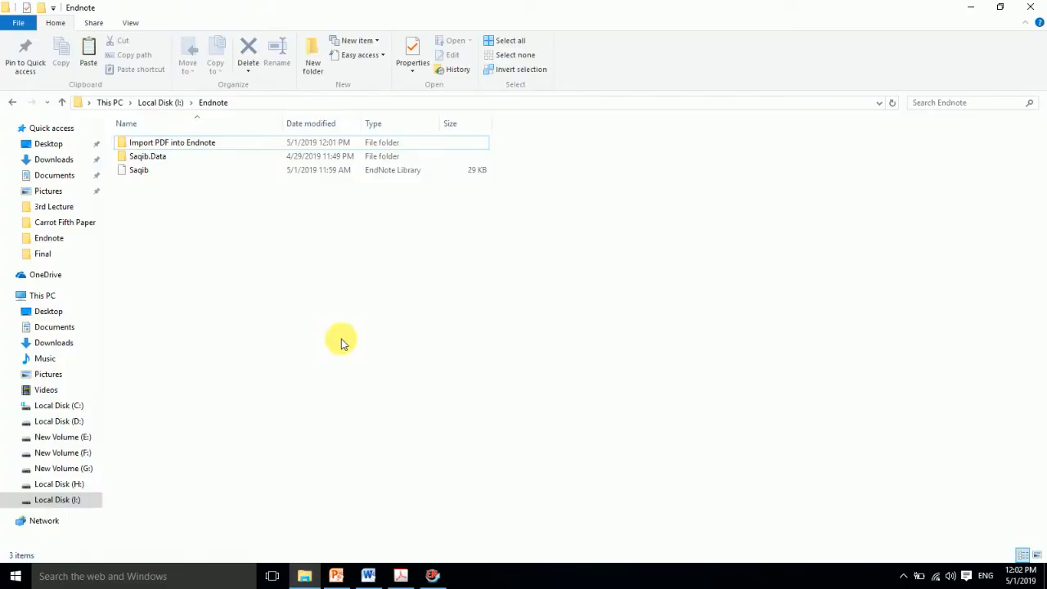
double_click(199, 144)
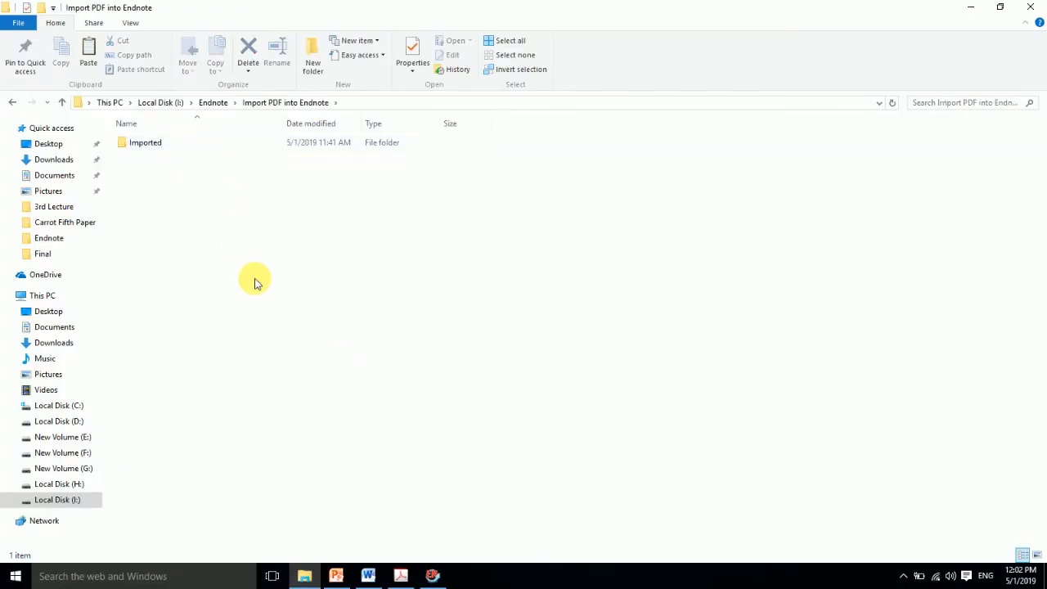
double_click(148, 145)
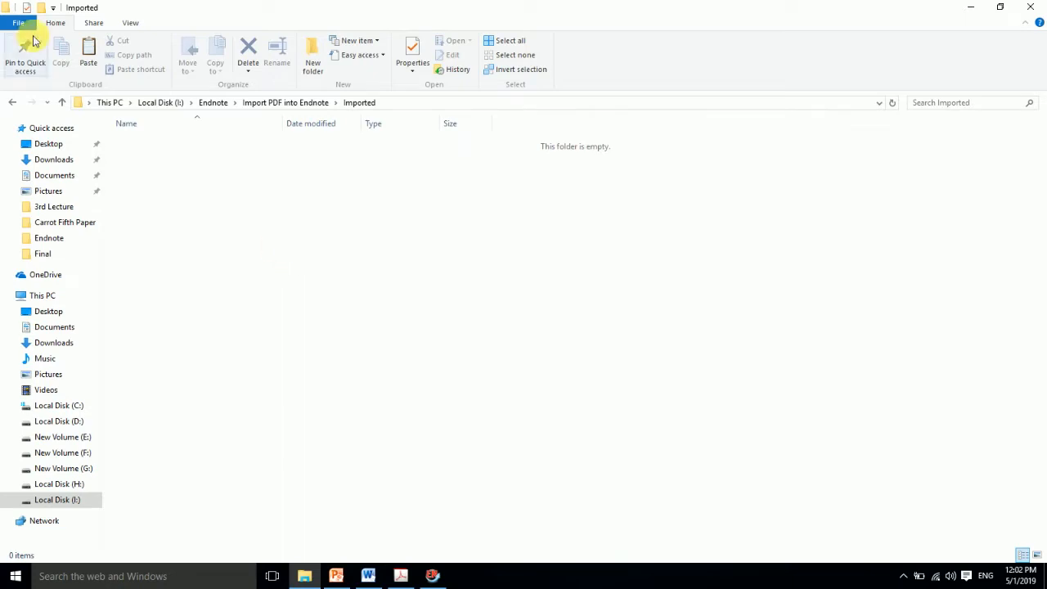
left_click(58, 102)
key("Delete")
key("Return")
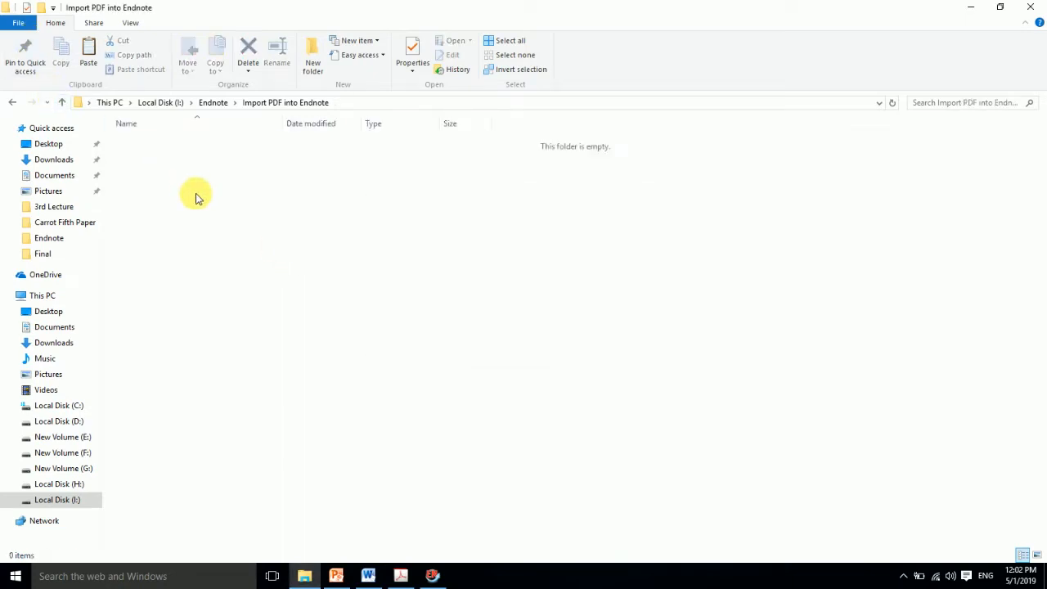
- Paste the cut desouza2018 and chang2018 PDFs into the Import PDF into Endnote folder
left_click(63, 102)
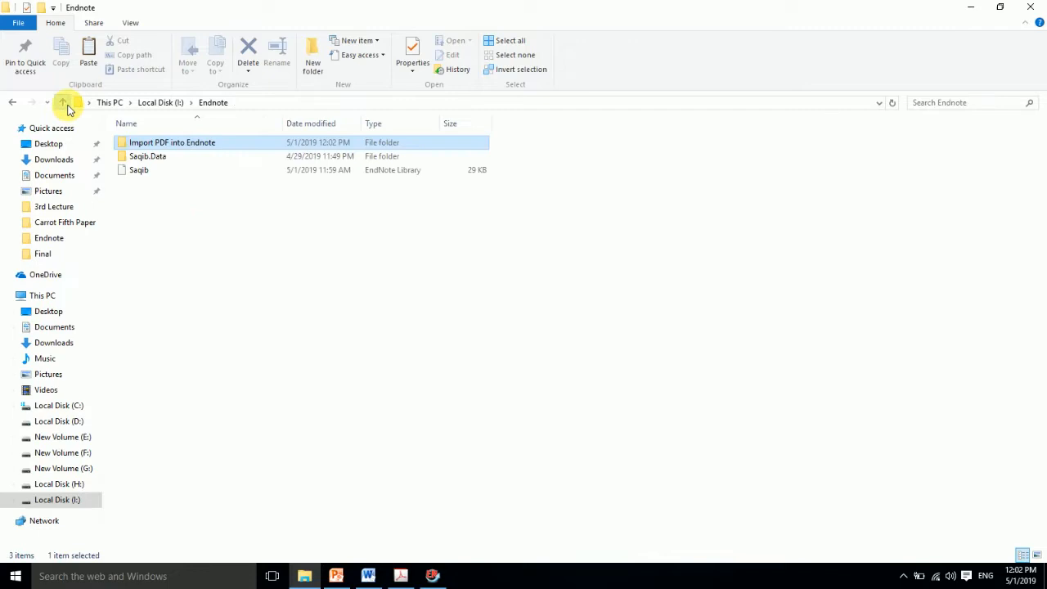
double_click(168, 144)
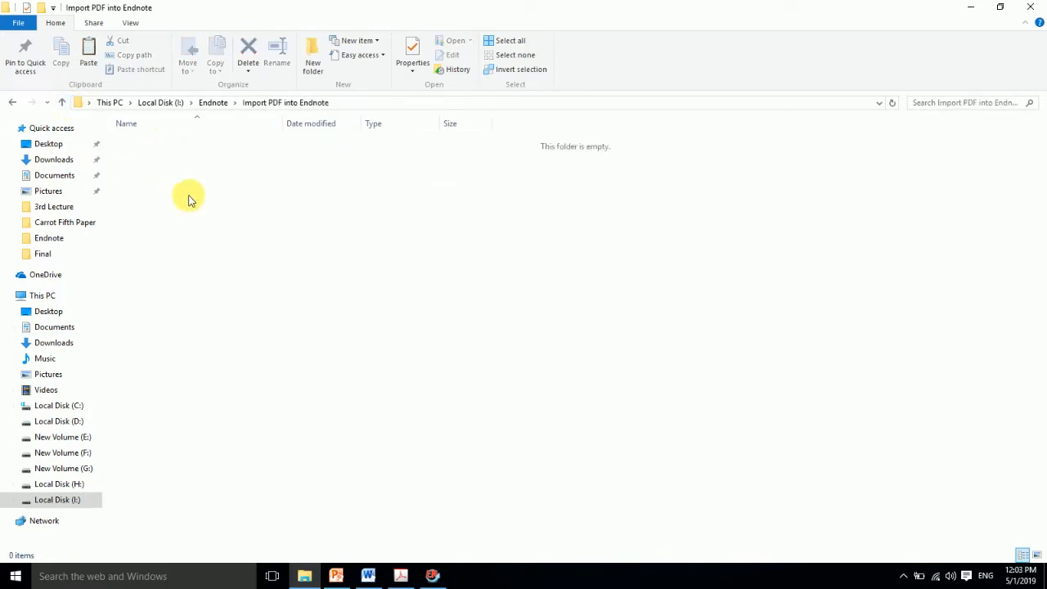
key("ctrl+v")
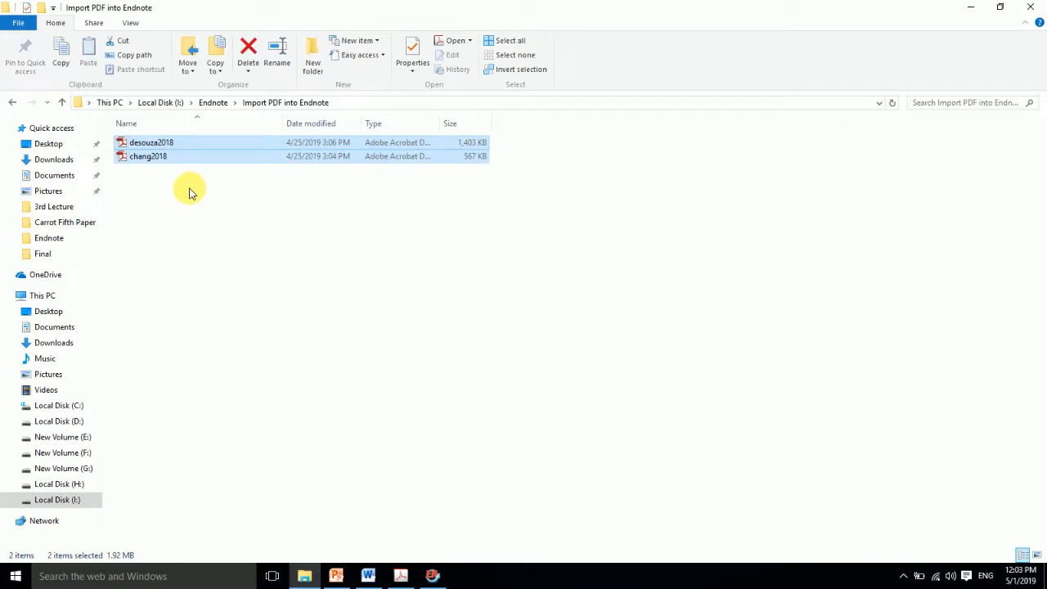
left_click(291, 314)
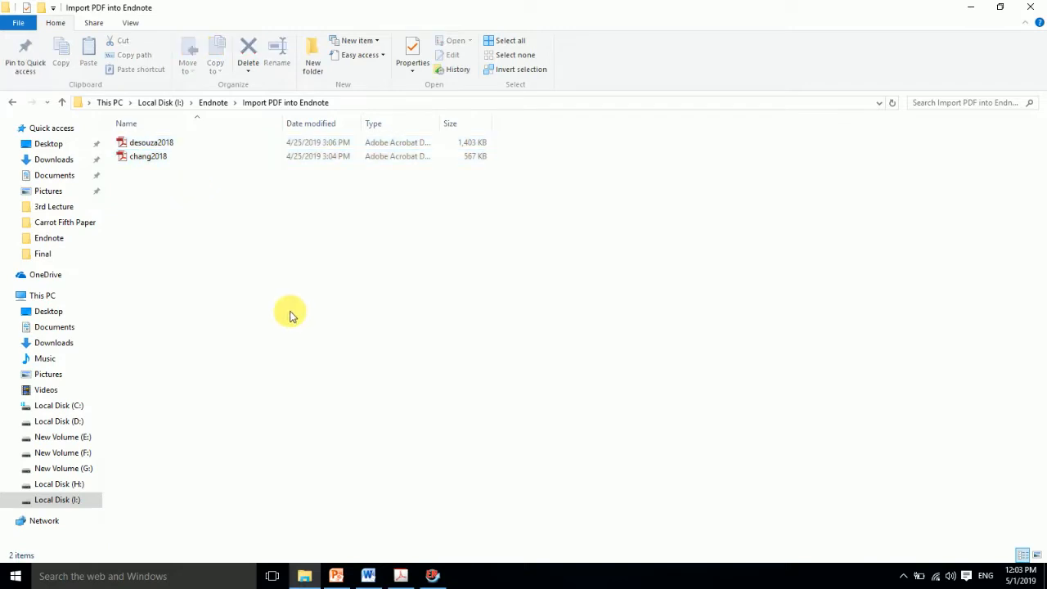
- Close File Explorer and restart EndNote to trigger the automatic PDF import
left_click(1042, 6)
left_click(431, 574)
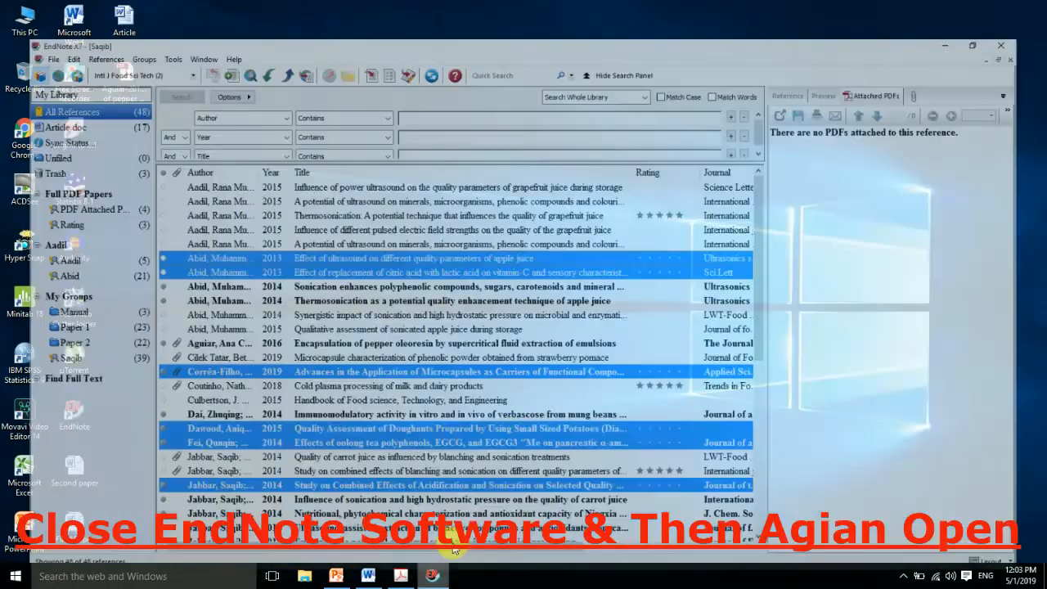
left_click(1027, 6)
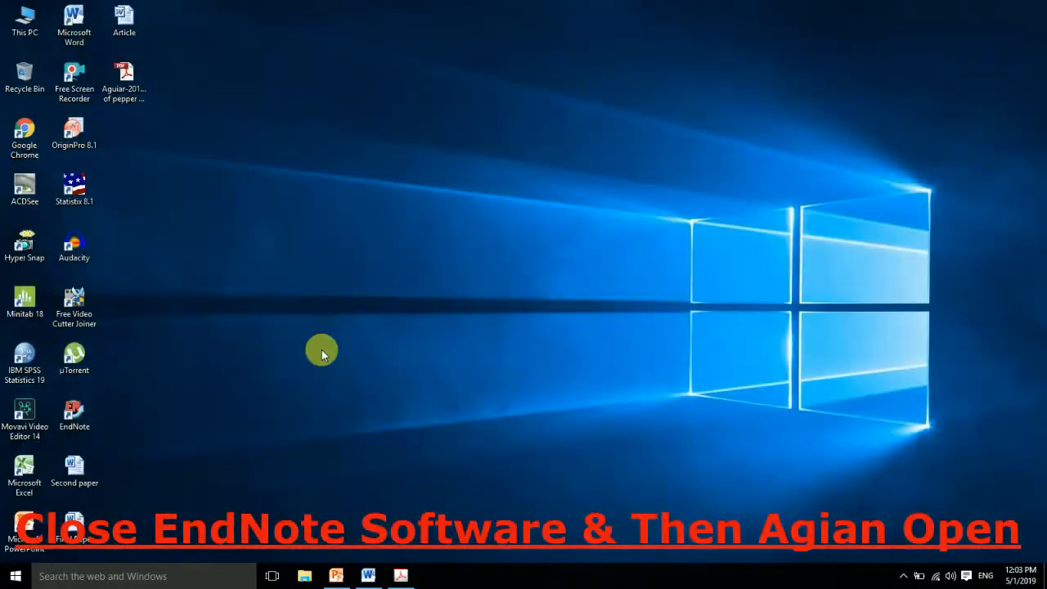
double_click(73, 409)
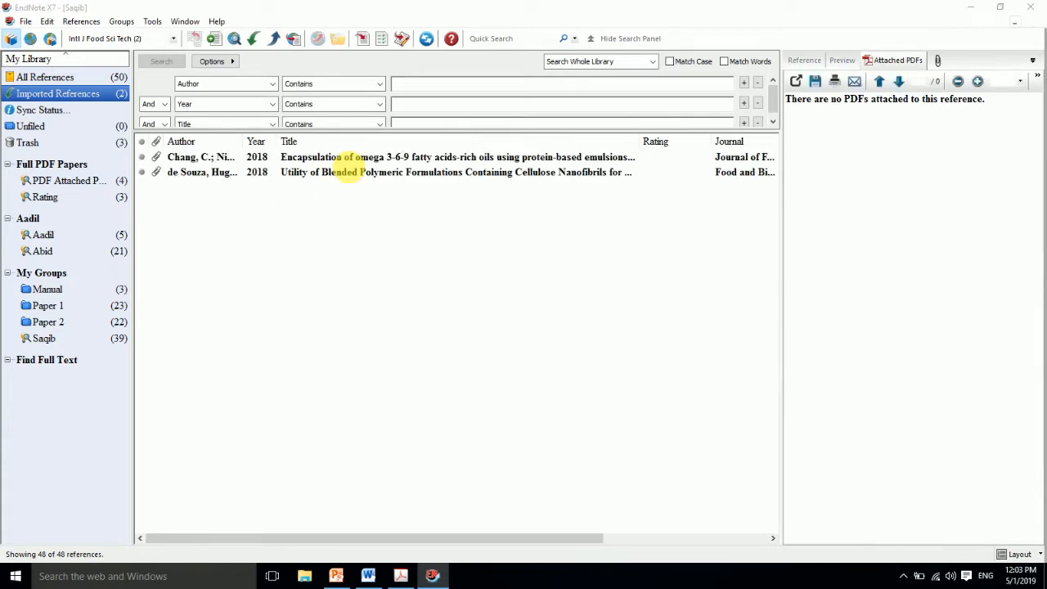
- Add both newly imported 2018 references, on omega 3-6-9 encapsulation and blended polymeric formulations, to the Paper 1 group
left_click(339, 164)
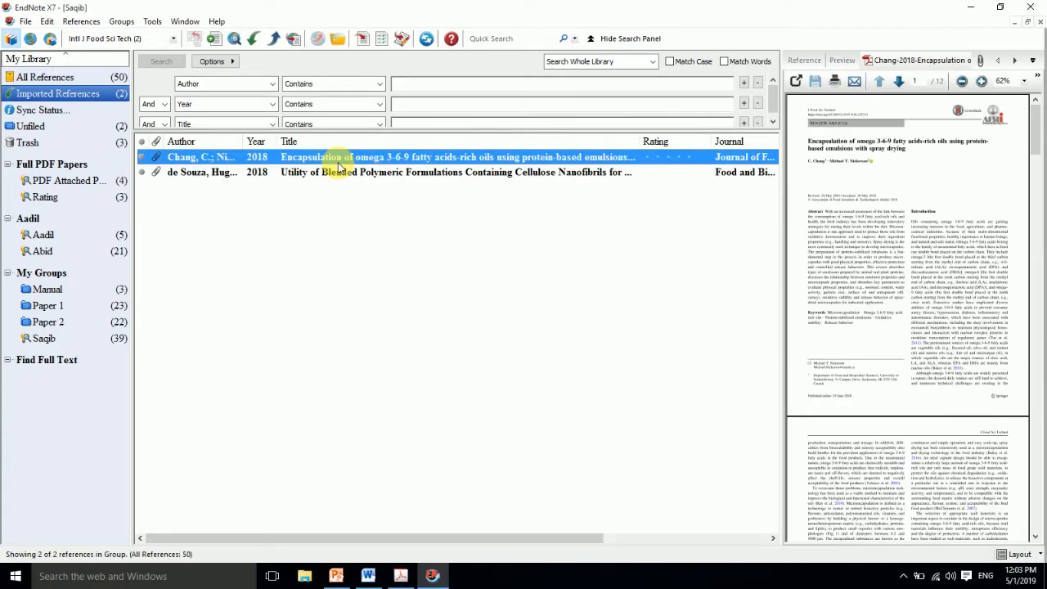
left_click(337, 167, "shift")
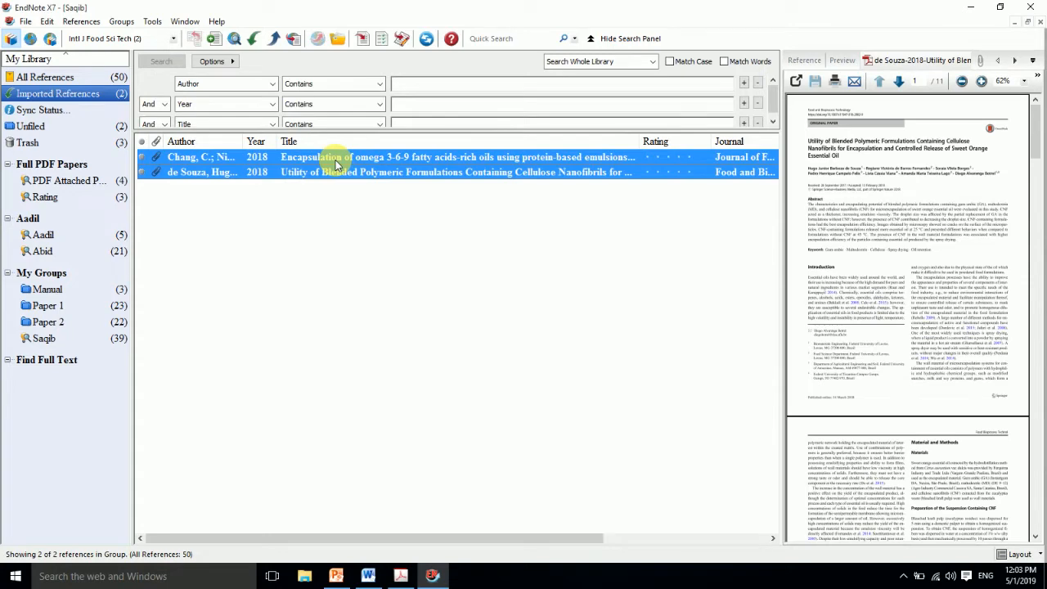
right_click(336, 161)
left_click_drag(336, 161, 77, 306)
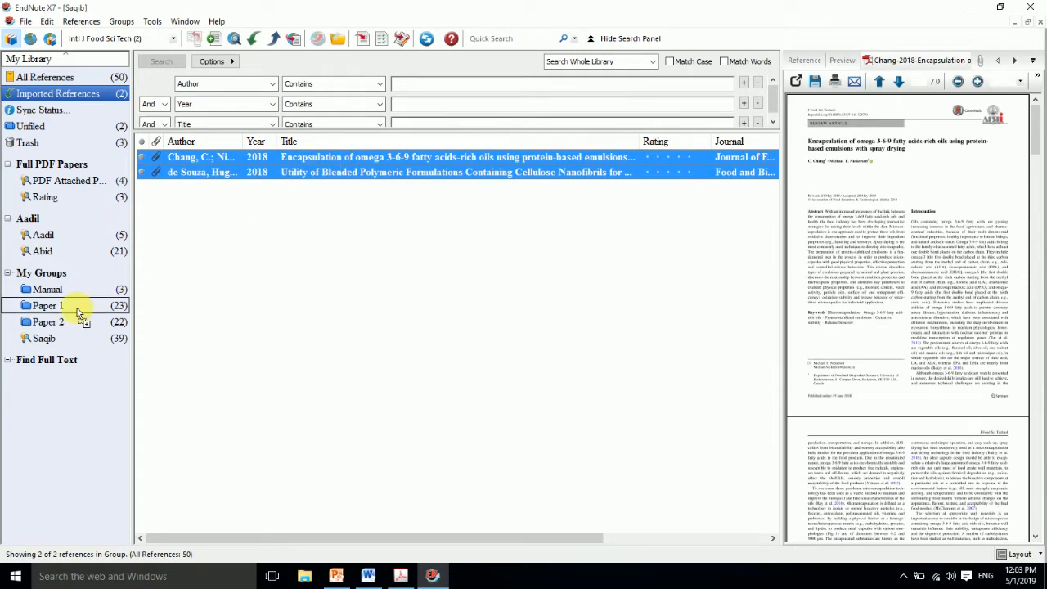
left_click(412, 401)
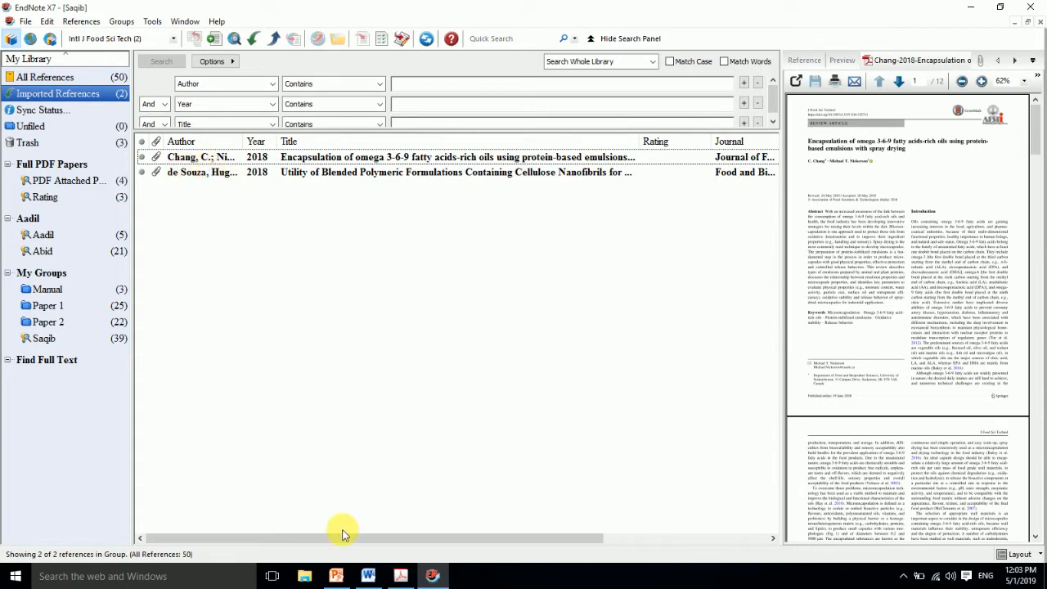
- Minimize EndNote and check the Imported subfolder of Import PDF into Endnote on Local Disk (I:) for the processed PDFs
left_click(965, 10)
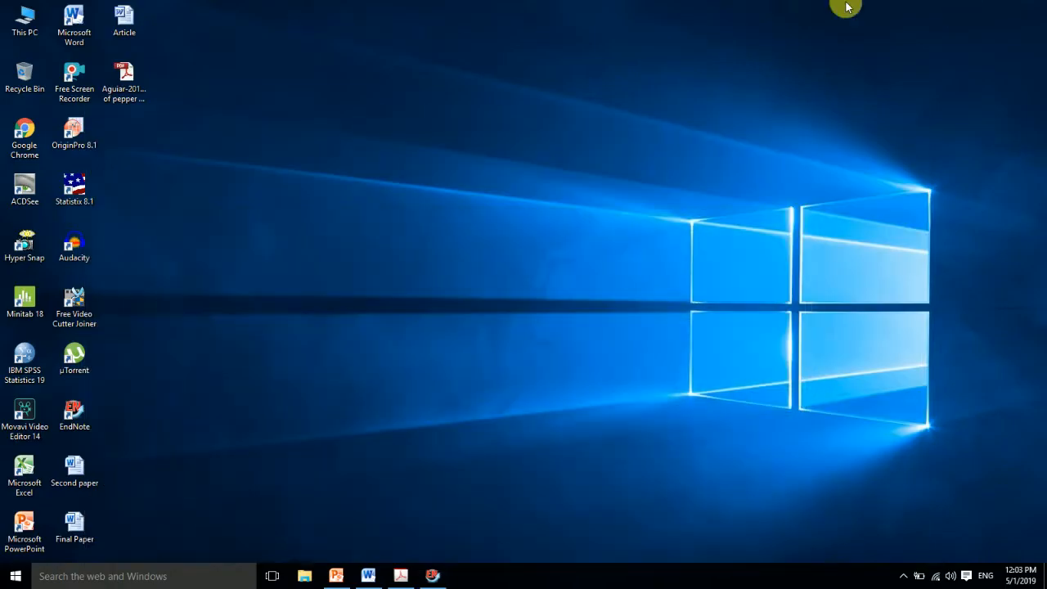
left_click(304, 577)
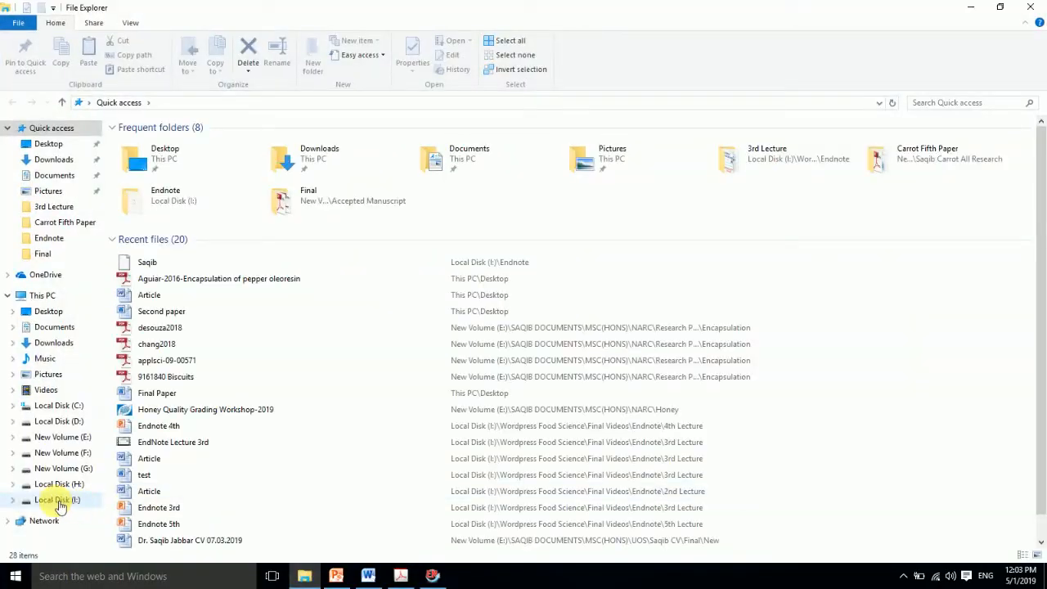
left_click(49, 499)
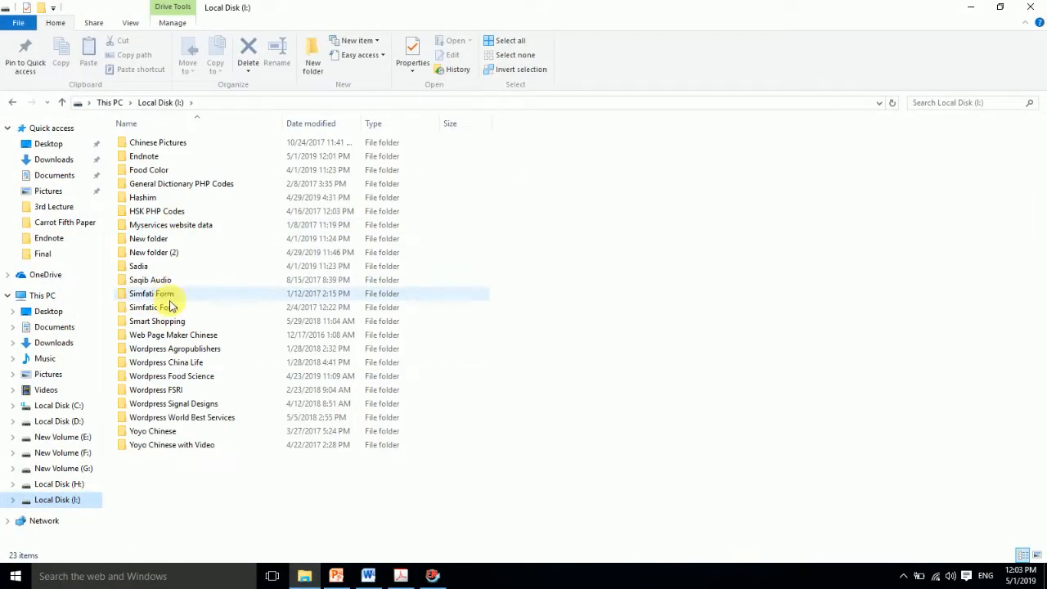
left_click(145, 160)
double_click(144, 158)
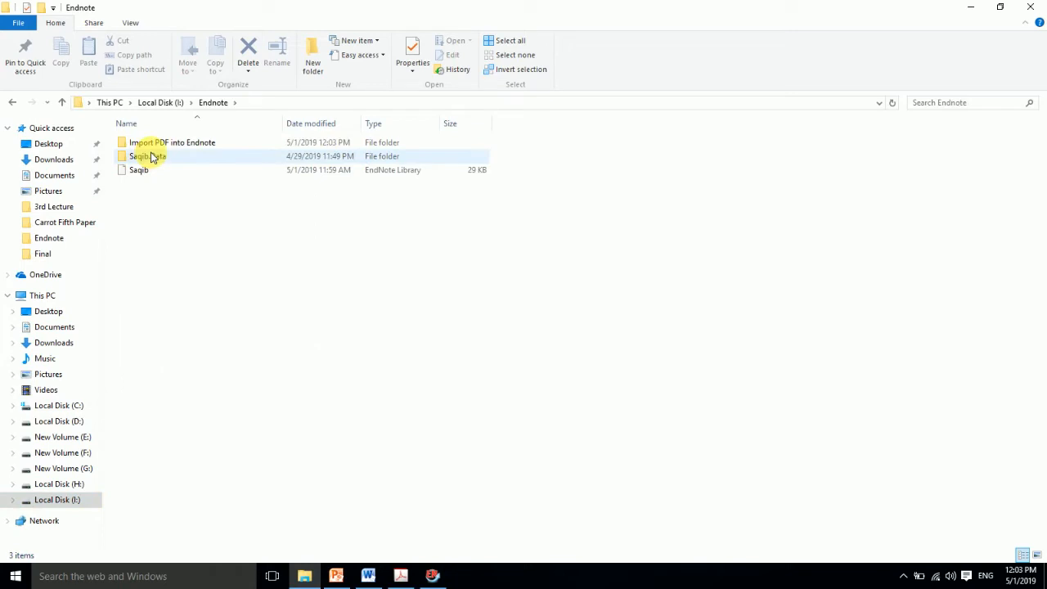
double_click(158, 145)
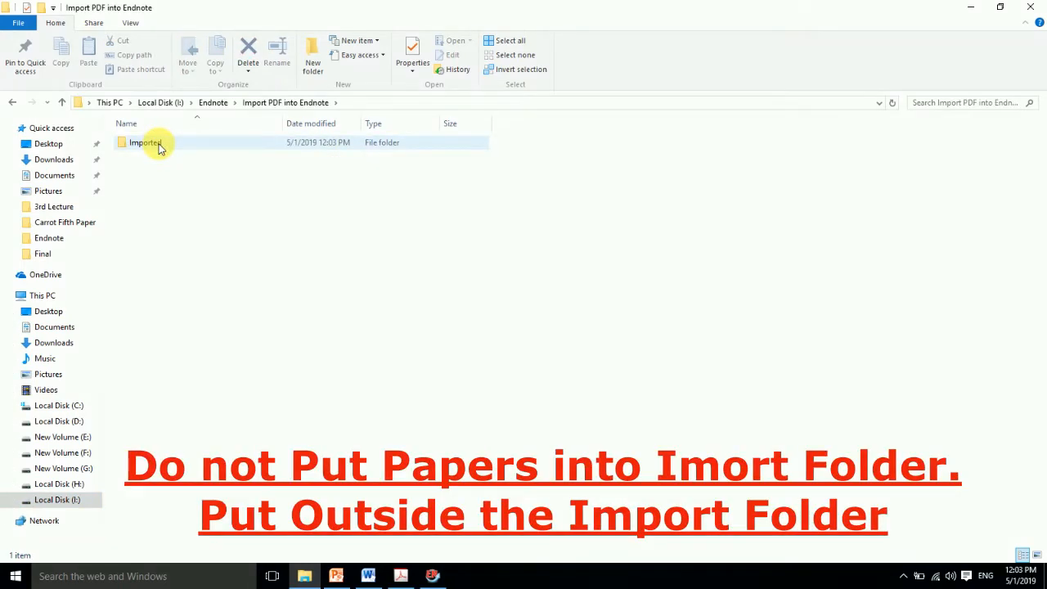
double_click(159, 144)
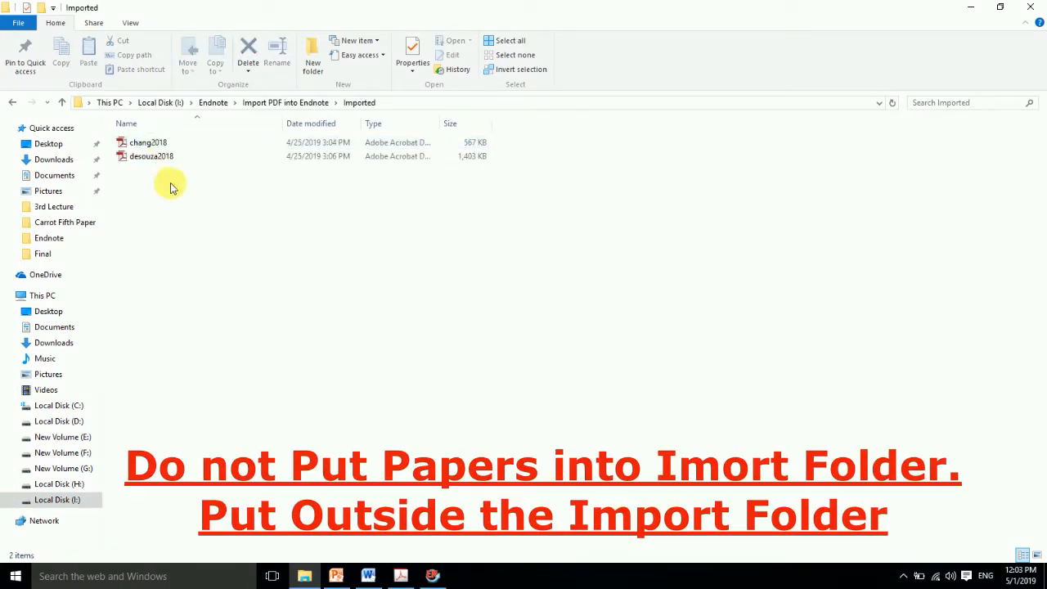
left_click(63, 103)
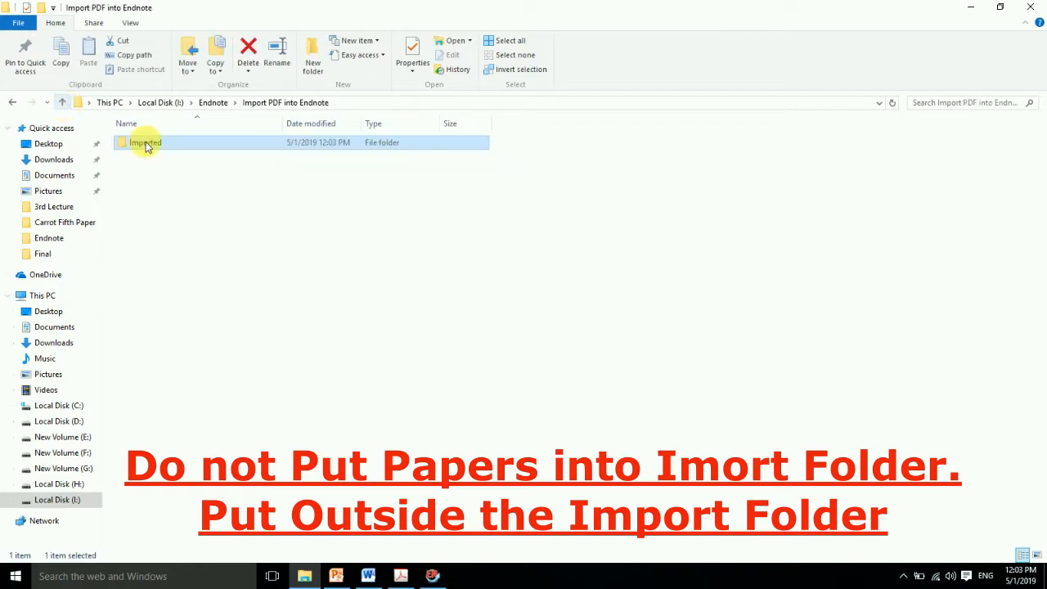
- Go up to the parent Endnote folder and reopen Import PDF into Endnote to review where new PDFs belong
left_click(63, 105)
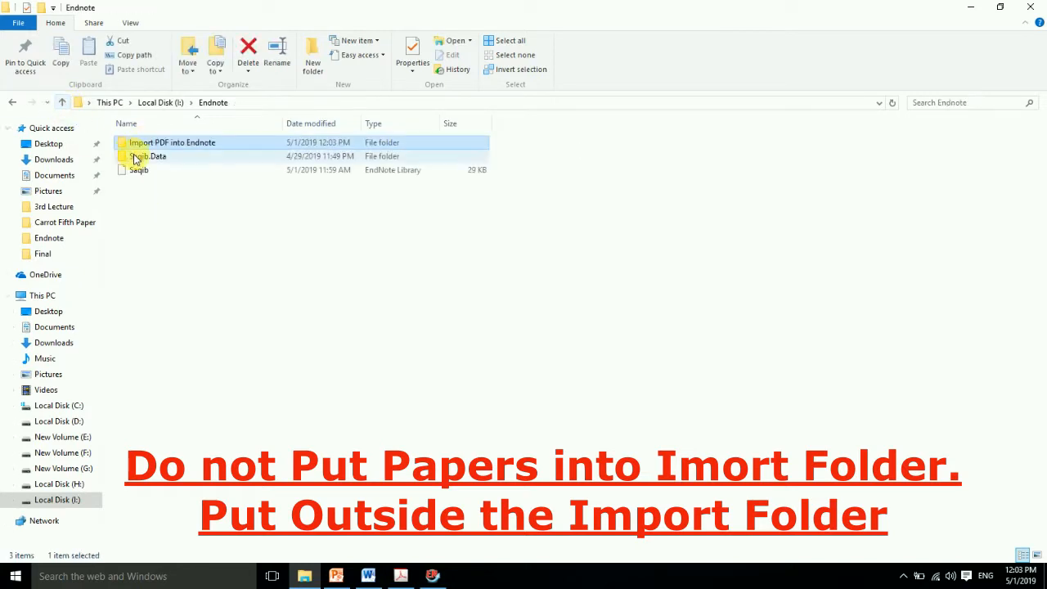
double_click(135, 143)
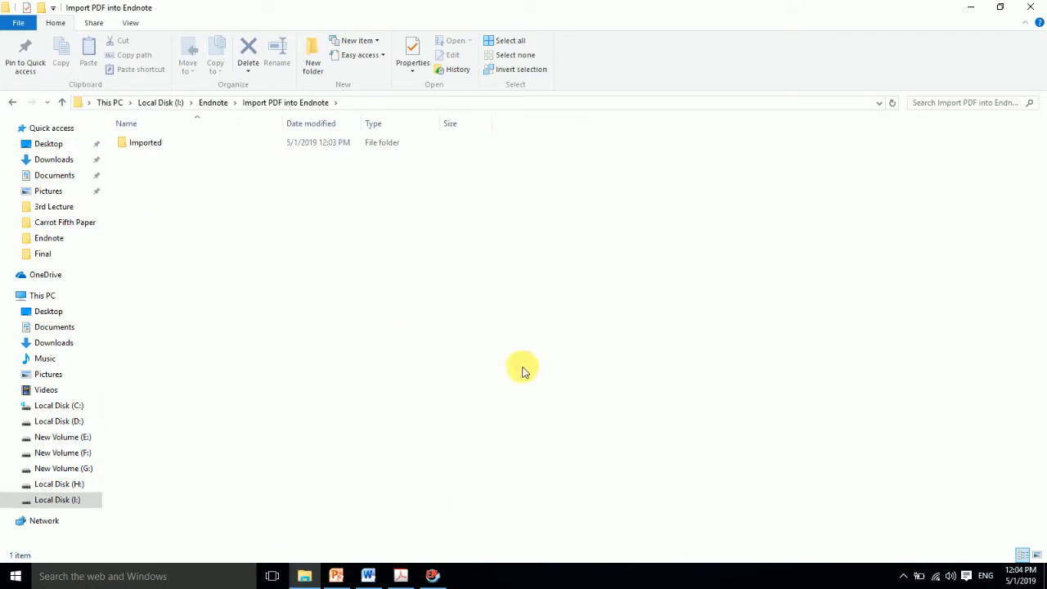
- Switch to the Endnote 4th presentation in PowerPoint, review topic 4 on finding duplicate references, and return to EndNote
left_click(430, 577)
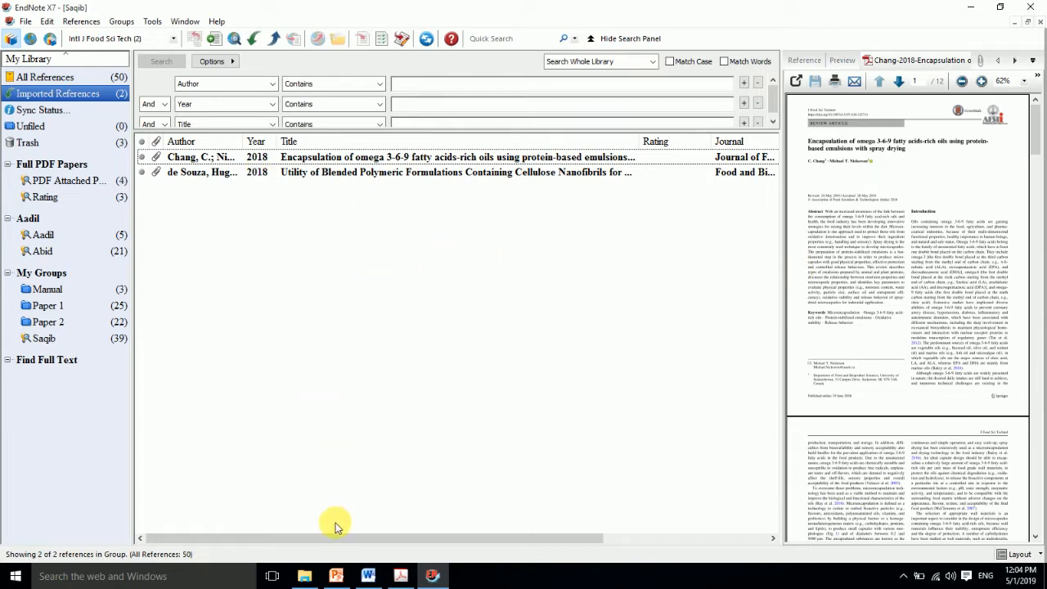
left_click(336, 574)
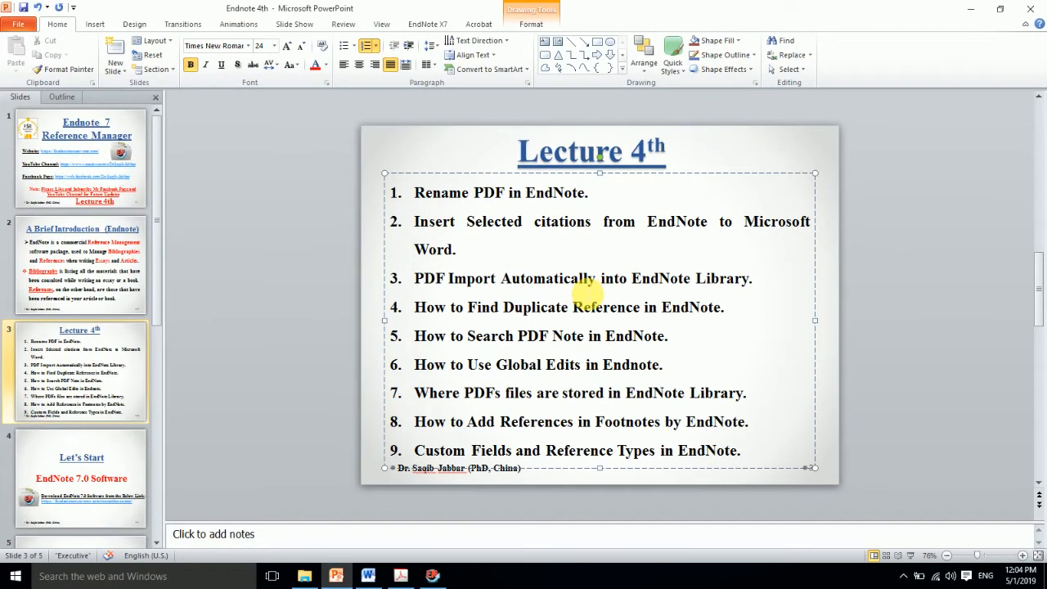
left_click(482, 312)
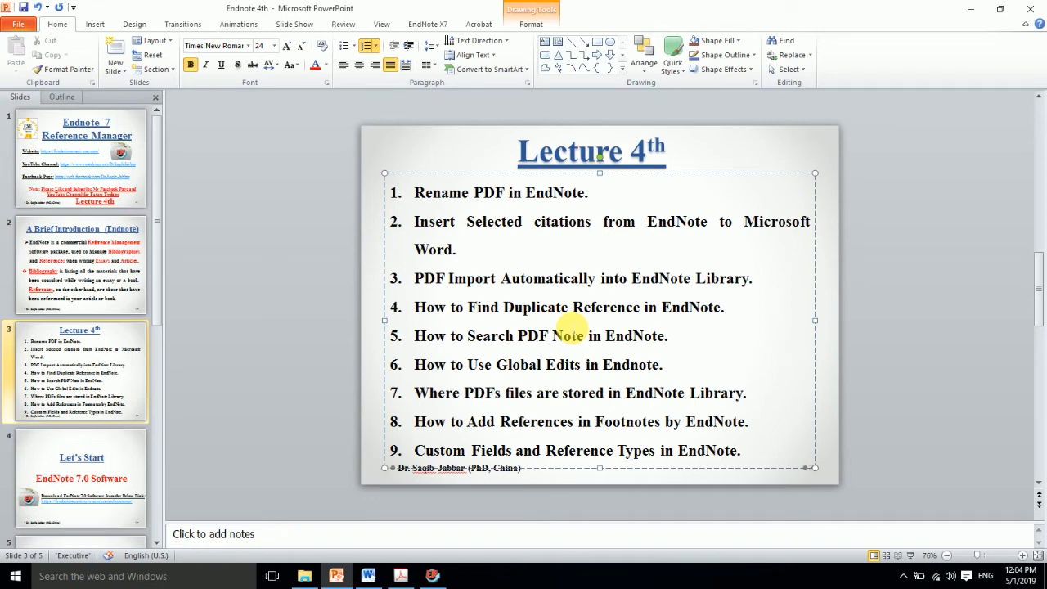
left_click(432, 576)
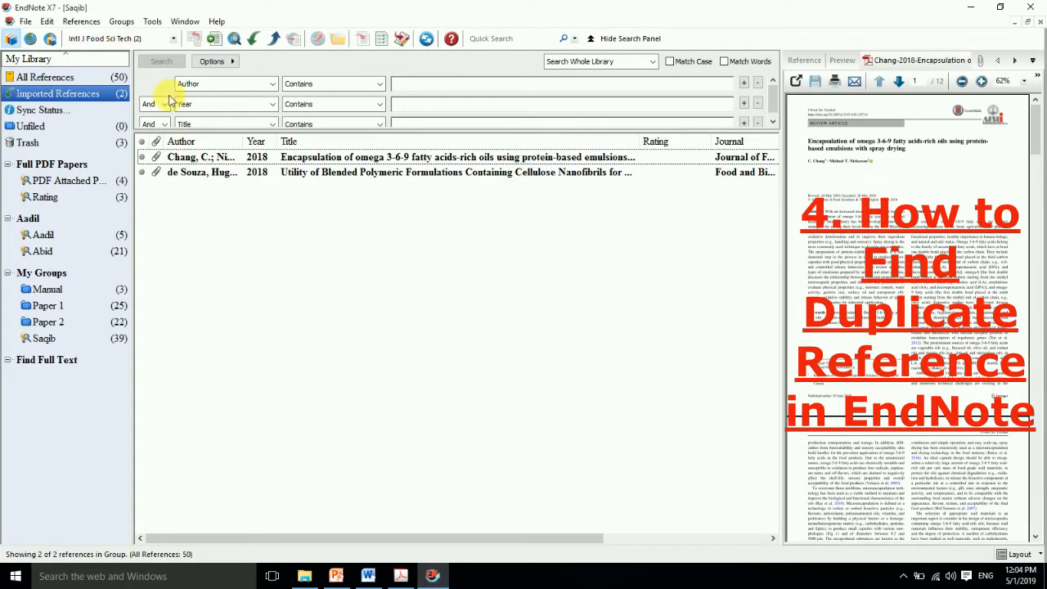
- Find duplicates across all references and keep record #24 of the 2015 article on ultrasound, minerals and microorganisms
left_click(43, 79)
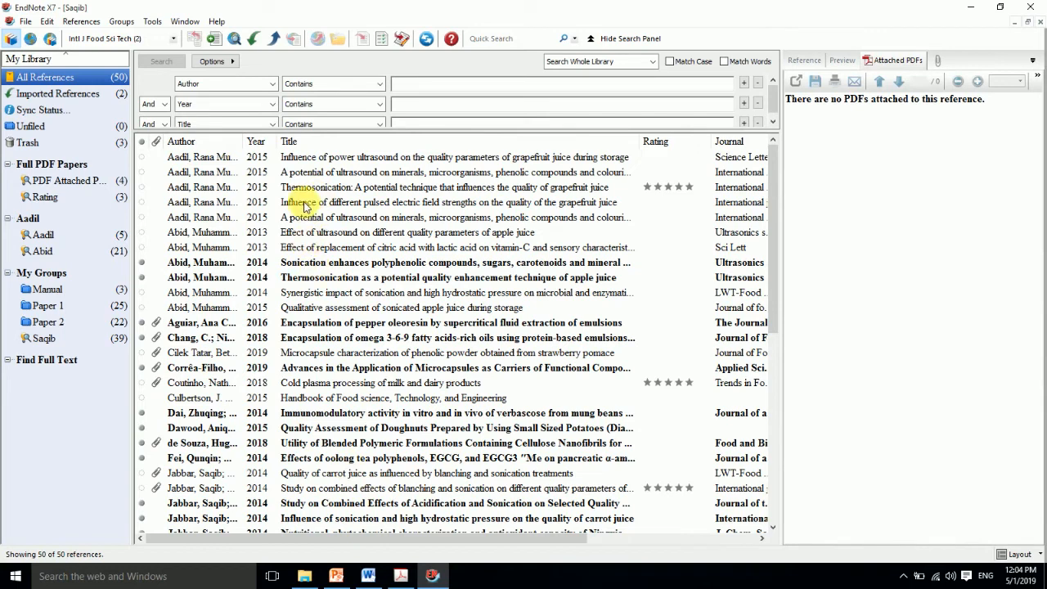
left_click(82, 21)
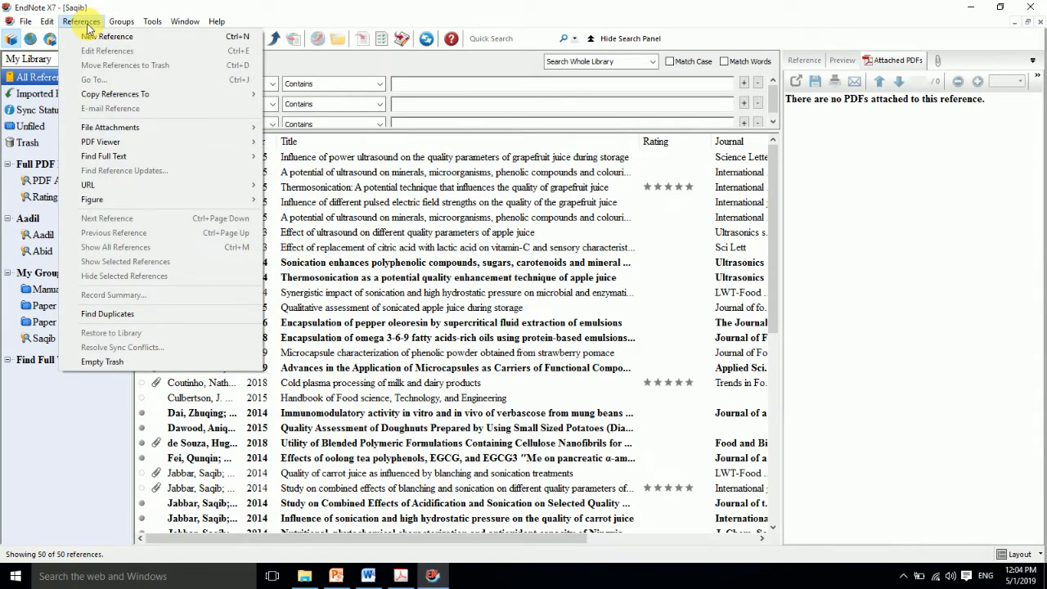
left_click(107, 314)
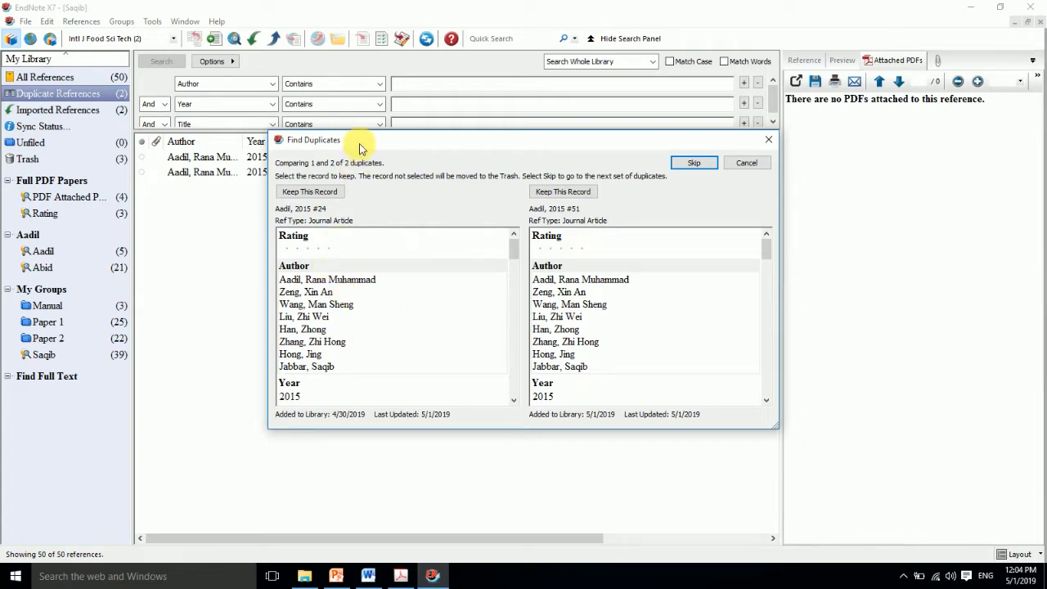
left_click_drag(360, 145, 352, 242)
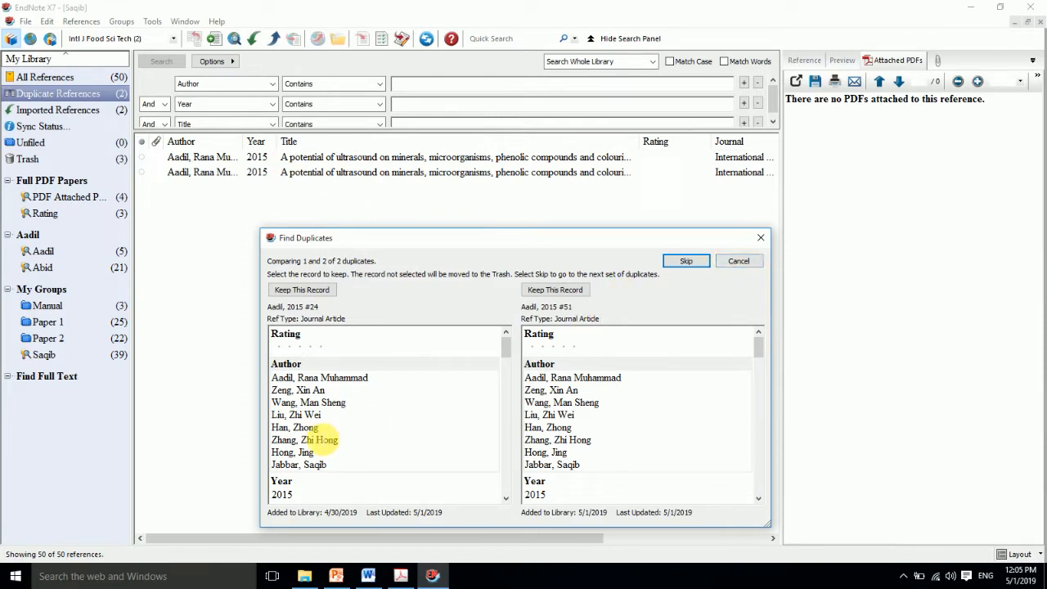
mouse_move(502, 343)
left_mouse_down()
mouse_move(502, 460)
mouse_move(503, 335)
left_mouse_up()
left_click(316, 292)
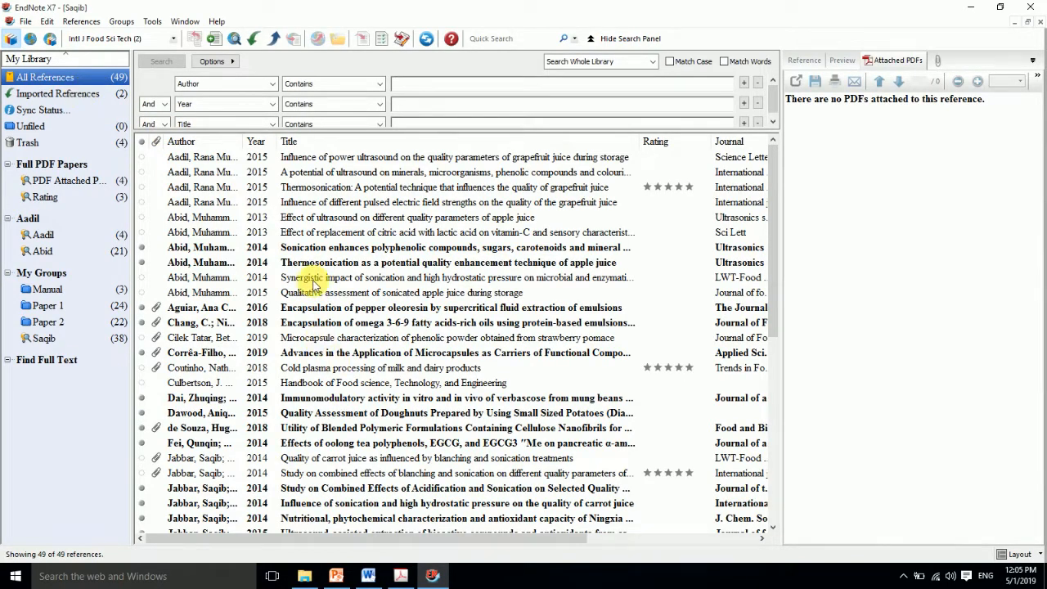
- Select the remaining 2015 ultrasound and minerals reference and run Find Duplicates again to check the library
left_click(296, 172)
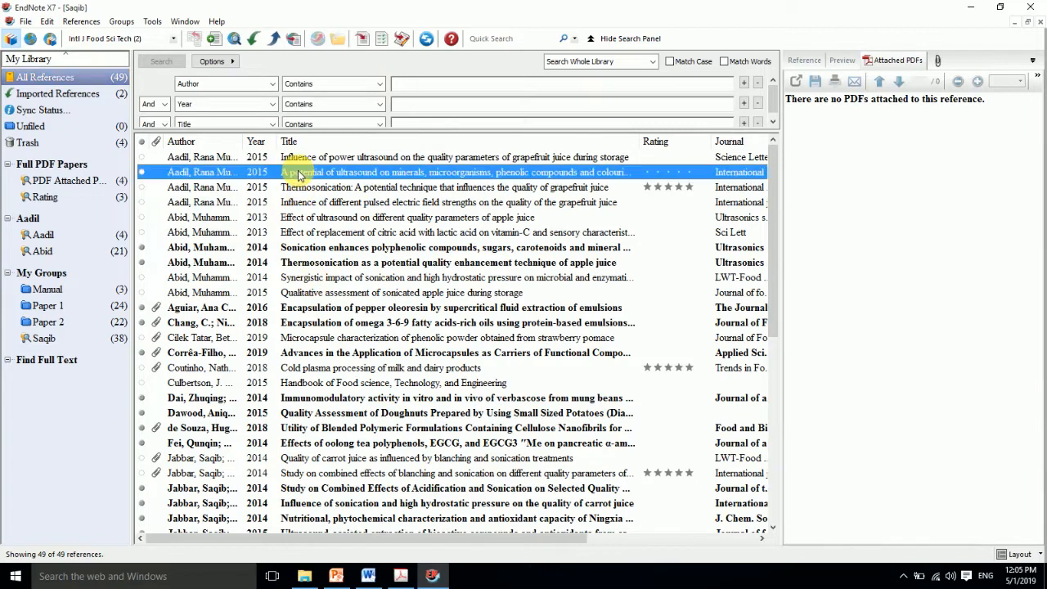
left_click(82, 21)
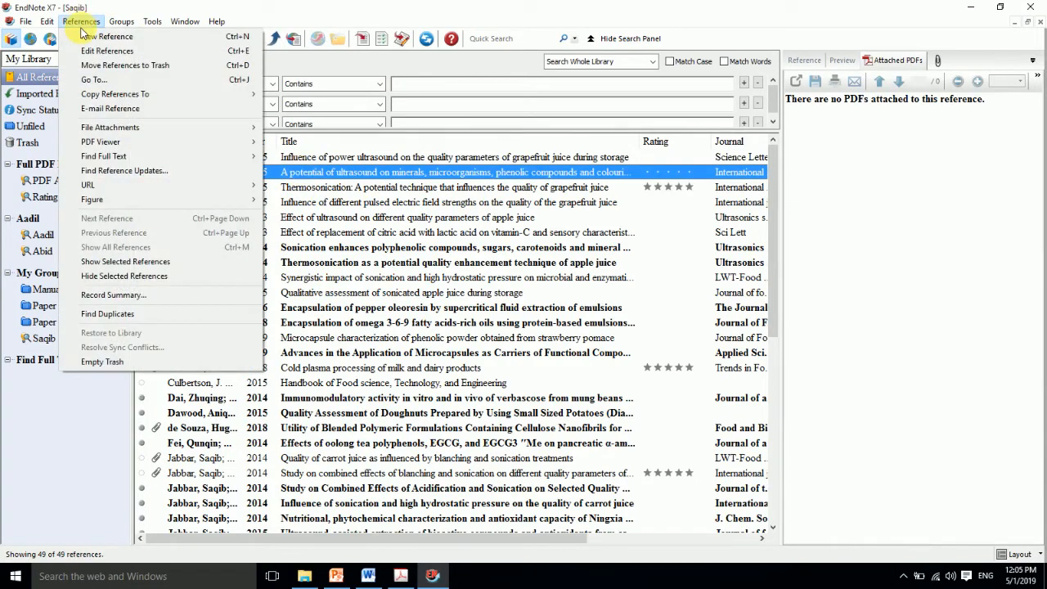
left_click(109, 314)
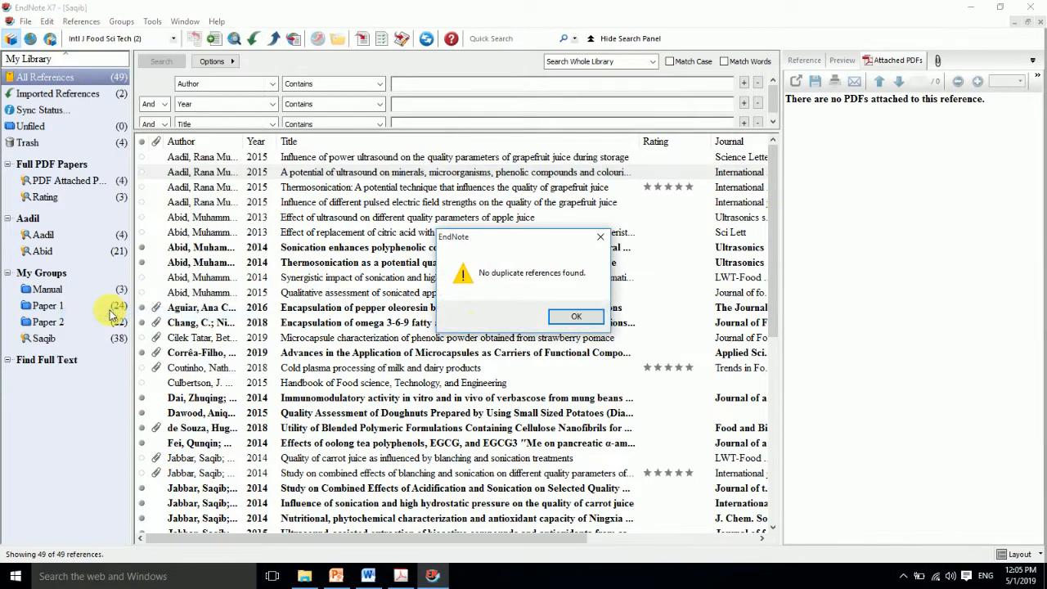
left_click(576, 316)
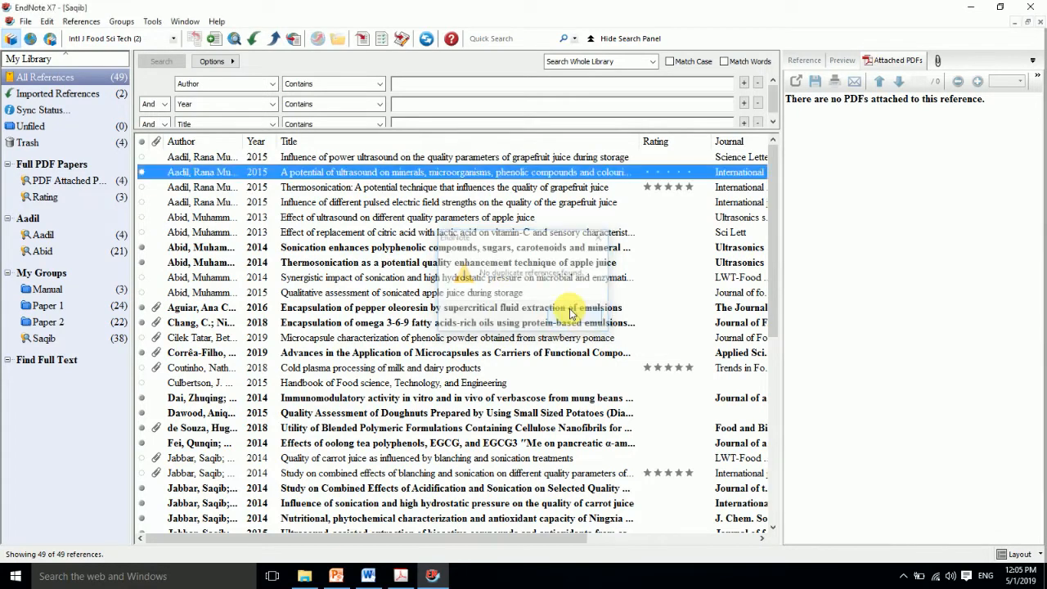
- Search the whole library for the first-listed author's surname and inspect the matching references for duplicates
left_click(336, 576)
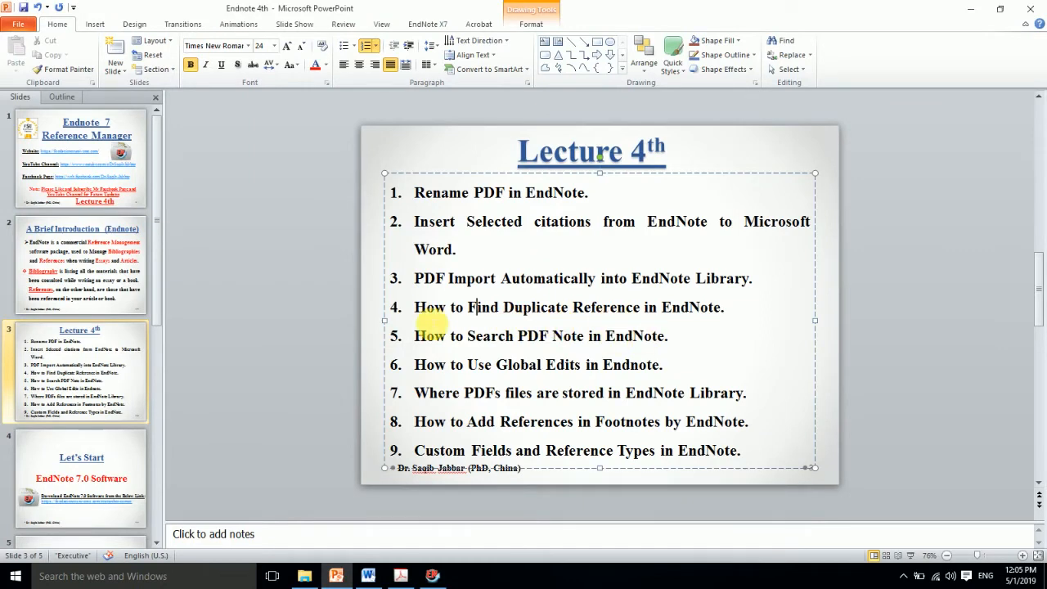
left_click(432, 576)
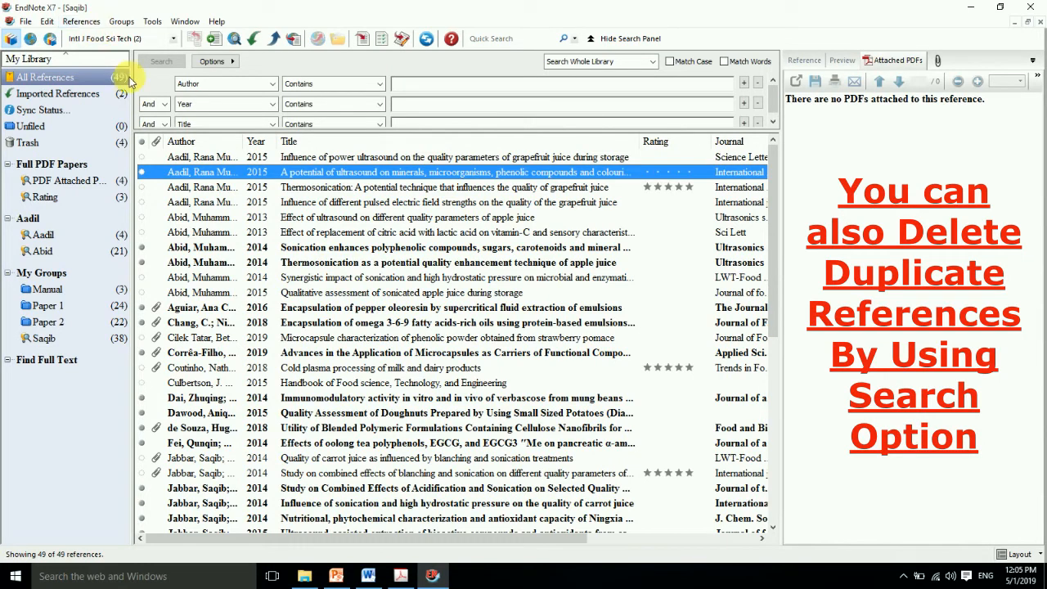
left_click(437, 87)
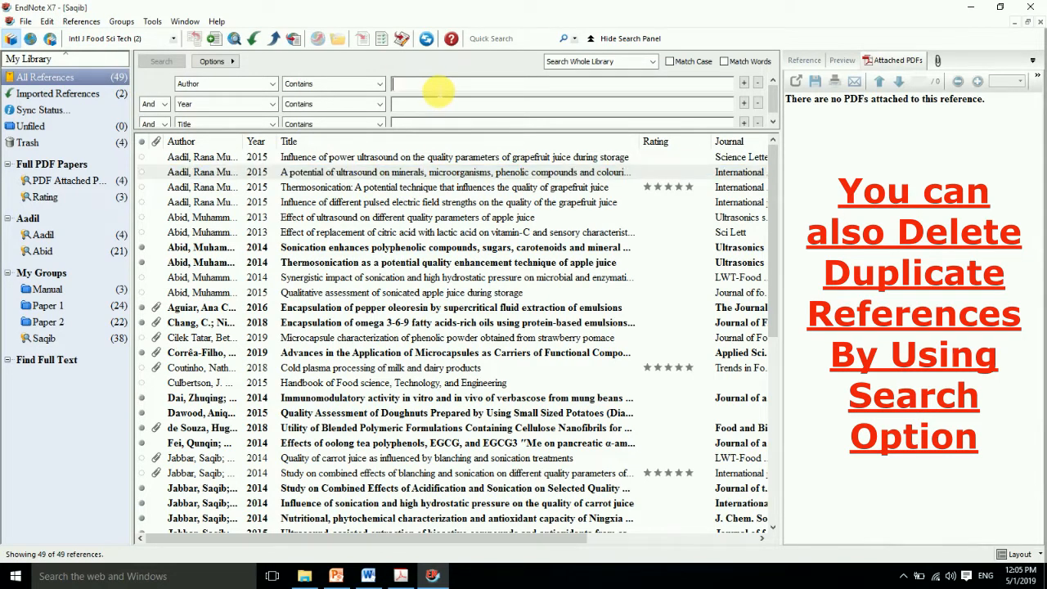
type("aadil")
key("Return")
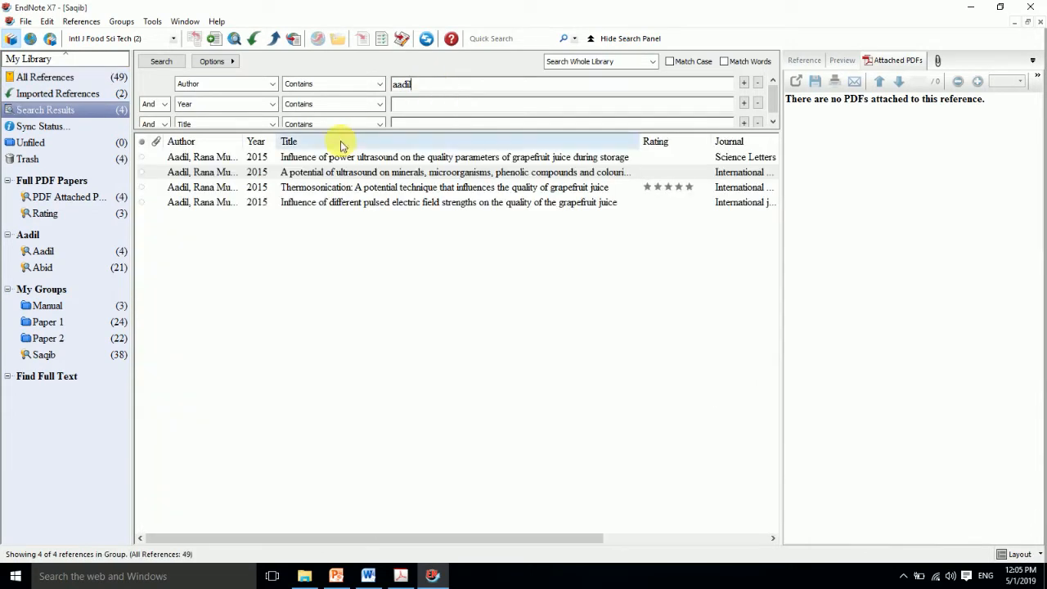
left_click(302, 190)
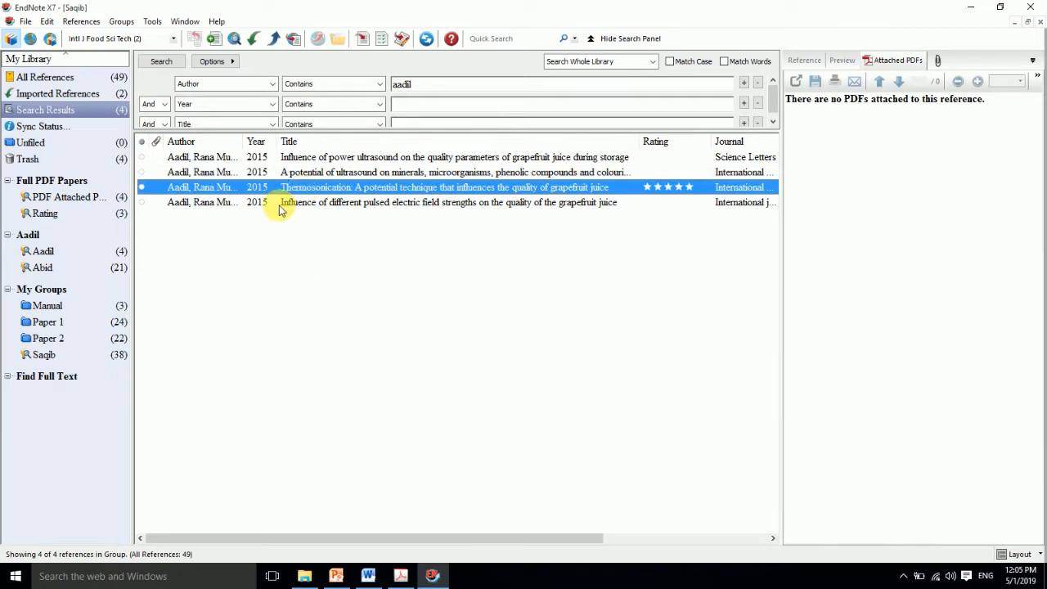
left_click(304, 264)
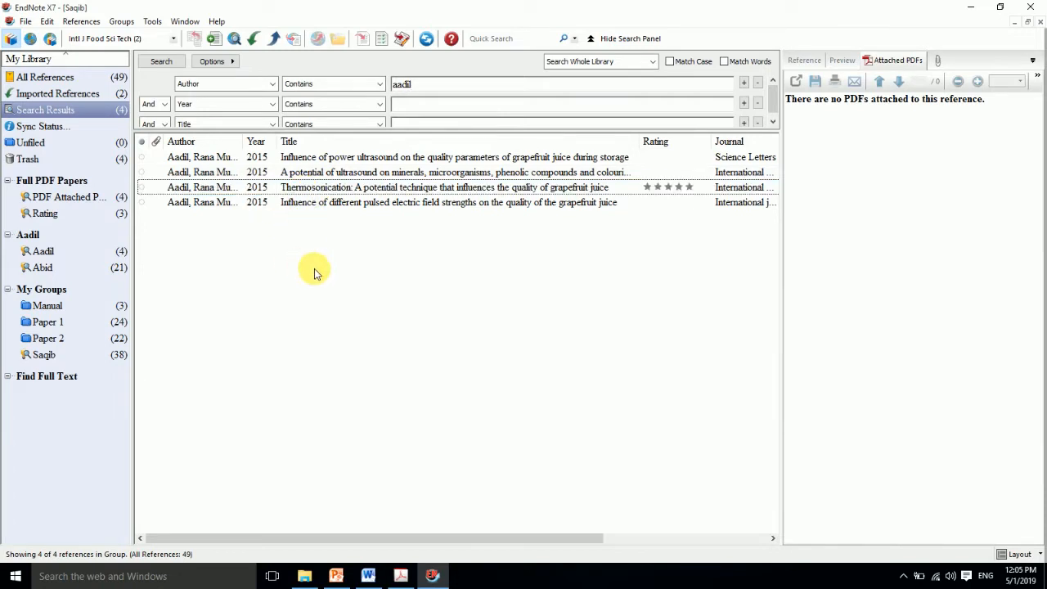
- Switch to the PowerPoint lecture slide, review topic 5 on searching PDF notes, and return to EndNote
left_click(338, 574)
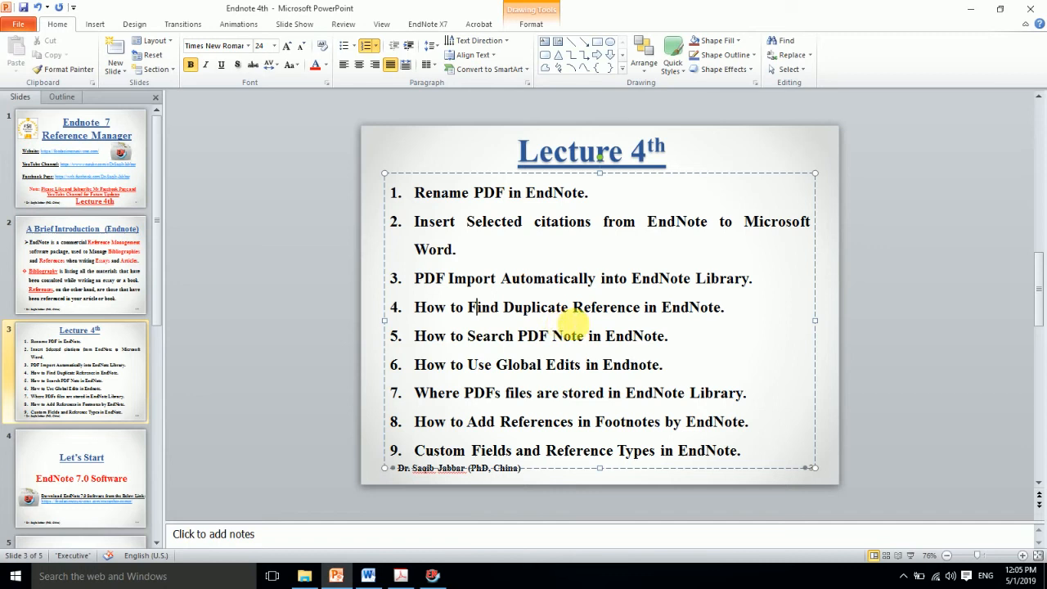
left_click(498, 337)
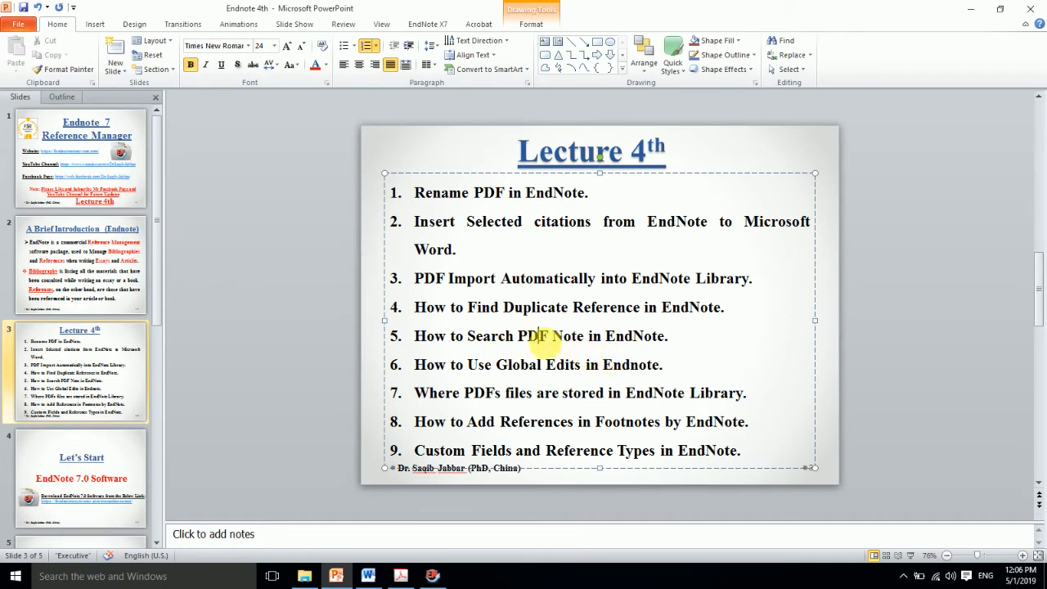
left_click(431, 576)
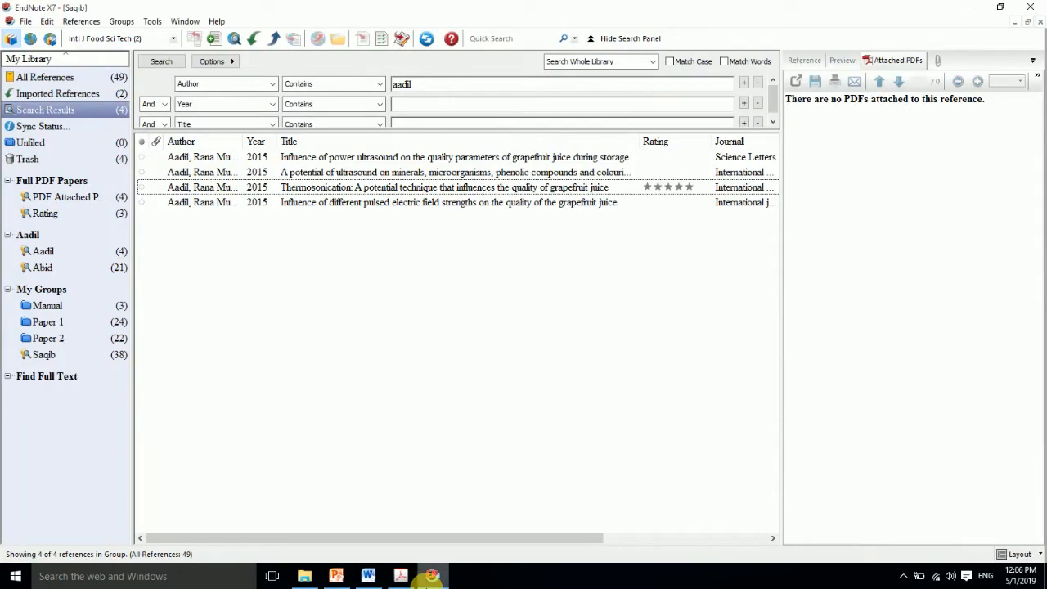
- Show all references and open the 2016 pepper oleoresin encapsulation reference's PDF in its own window
left_click(55, 78)
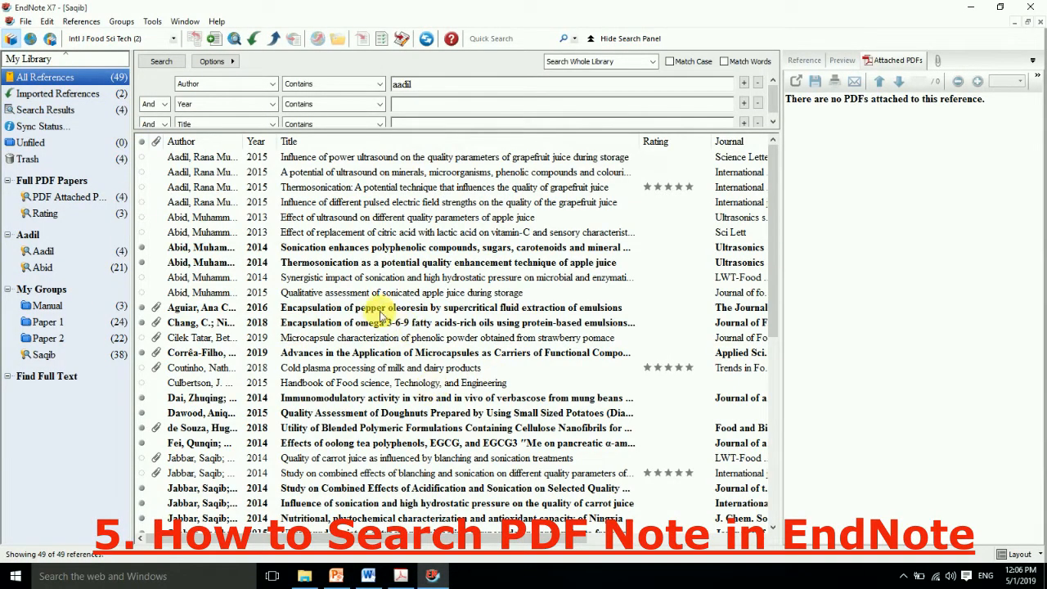
left_click(370, 307)
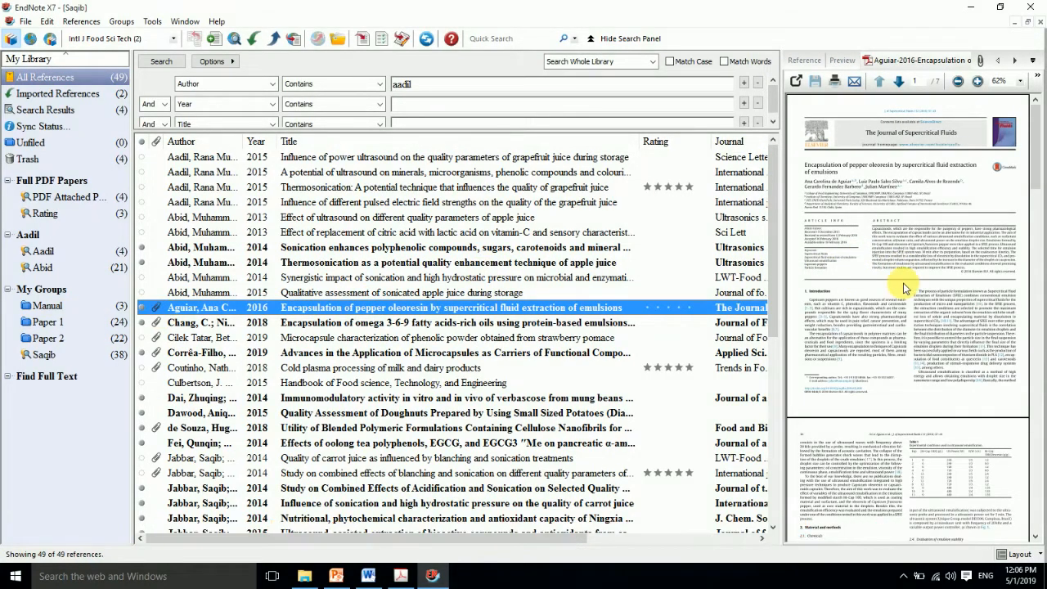
left_click(795, 83)
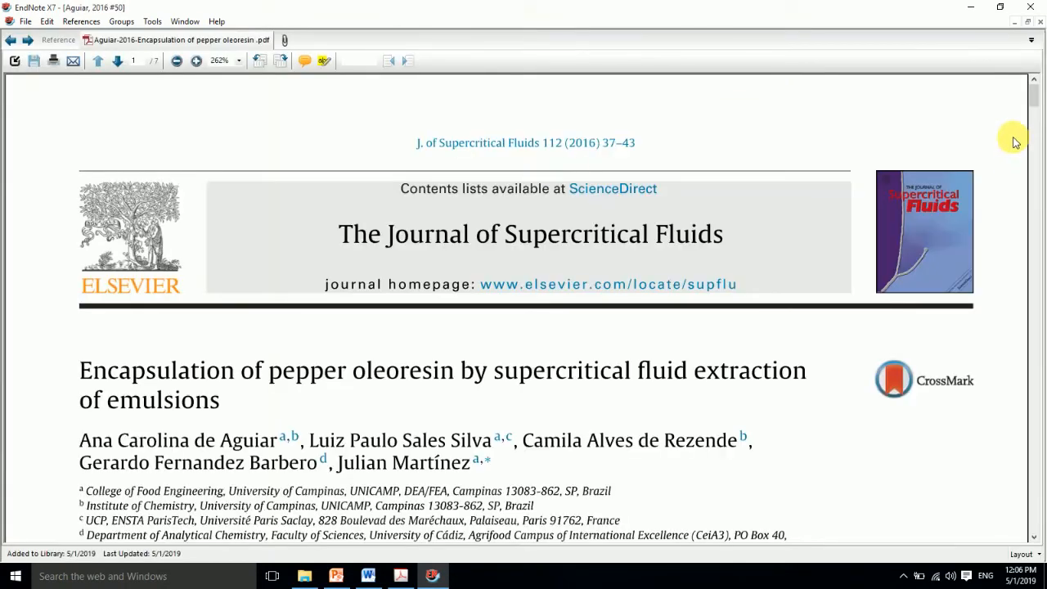
- Highlight the full paragraph under section 2.4, Evaluation of emulsion stability, on page 2 of the PDF
left_click_drag(1032, 97, 1032, 174)
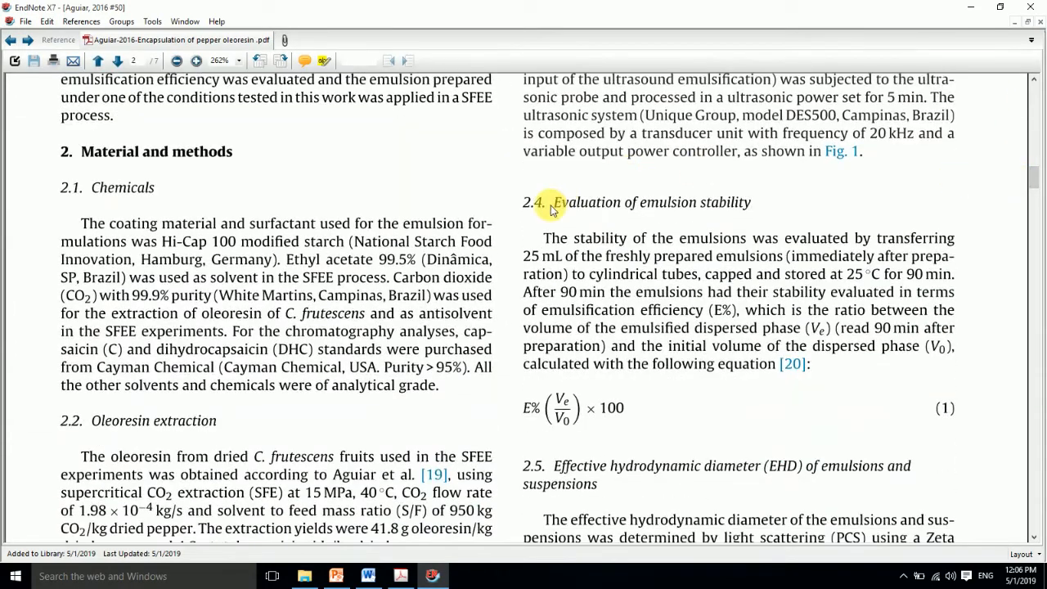
left_click(324, 62)
left_click_drag(545, 238, 814, 365)
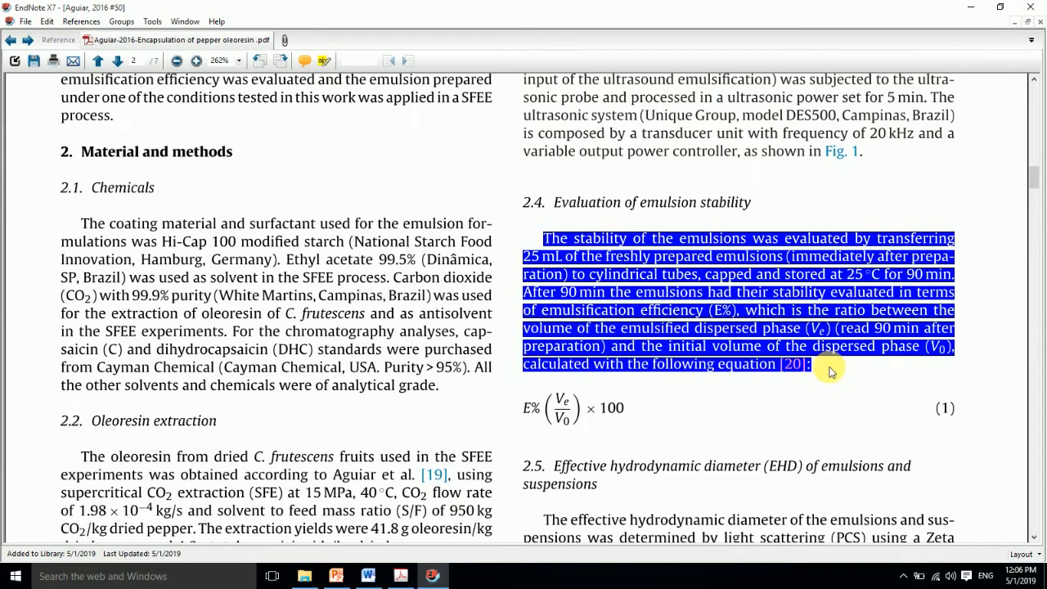
left_click(682, 278)
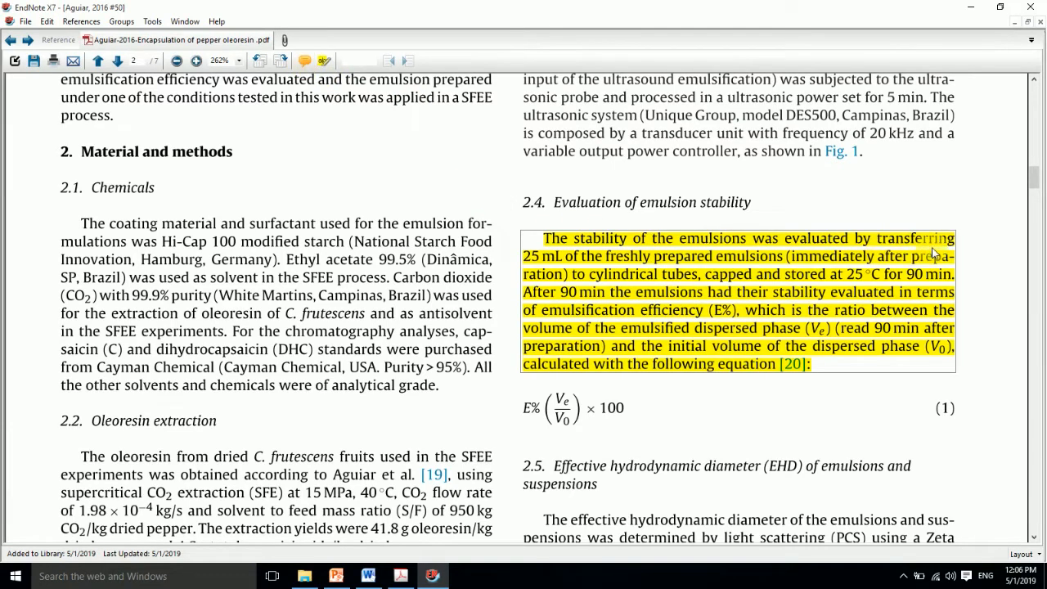
- Add a sticky note reading "Introduction" beside the highlighted section 2.4 paragraph and save the PDF
left_click(962, 240)
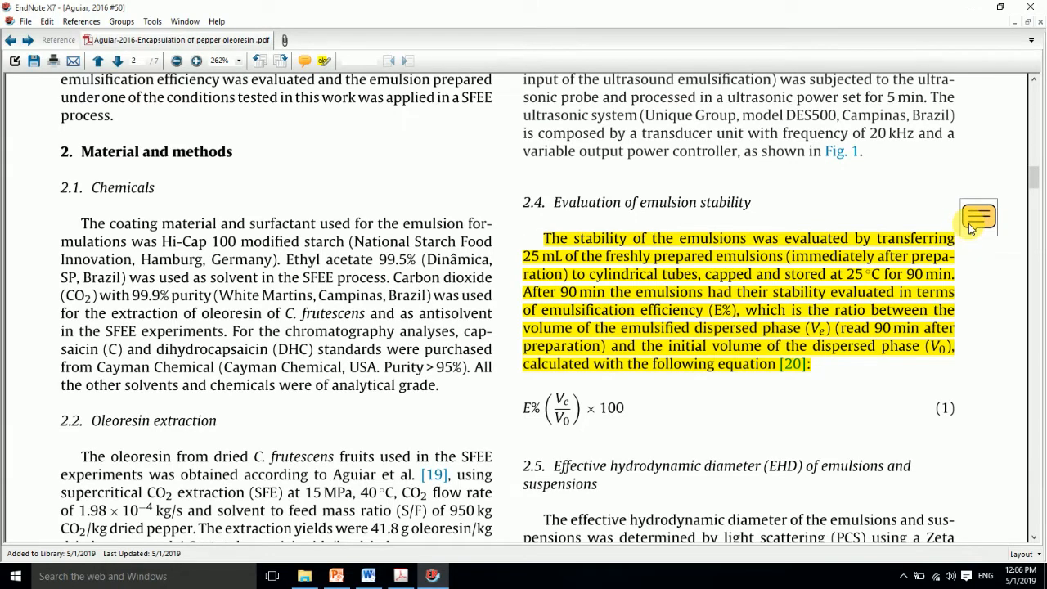
double_click(970, 226)
left_click_drag(58, 108, 33, 108)
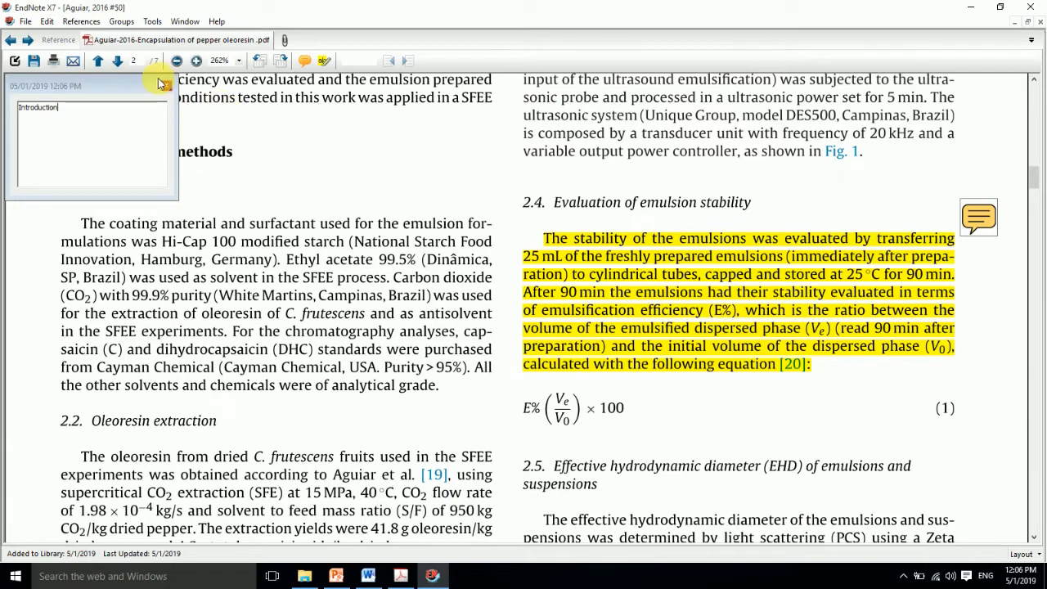
left_click(34, 64)
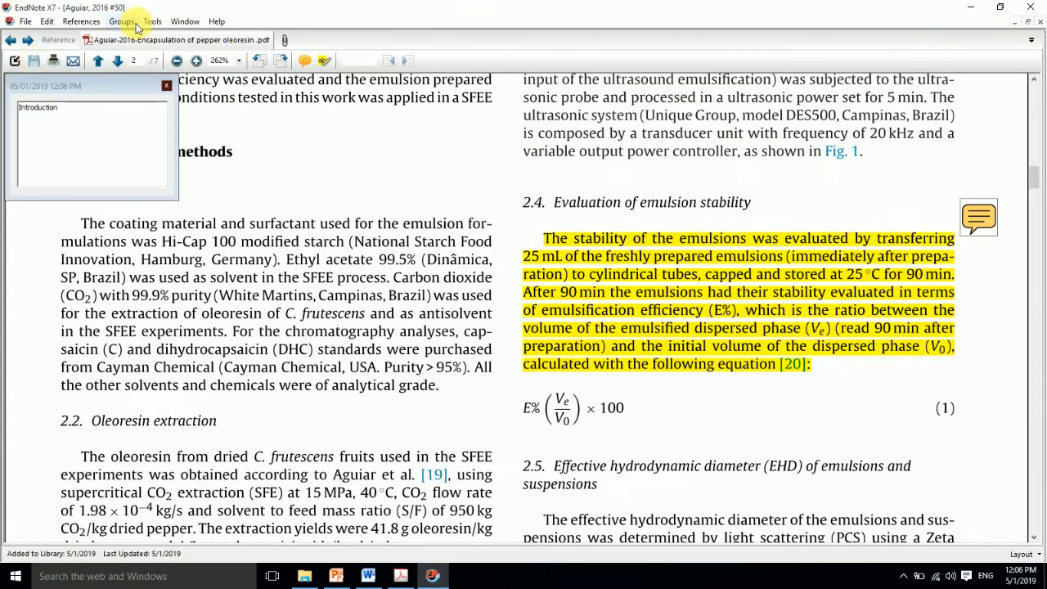
- Return to the library and open the PDF of the 2019 review on microcapsules as carriers of functional compounds in its own window
left_click(13, 62)
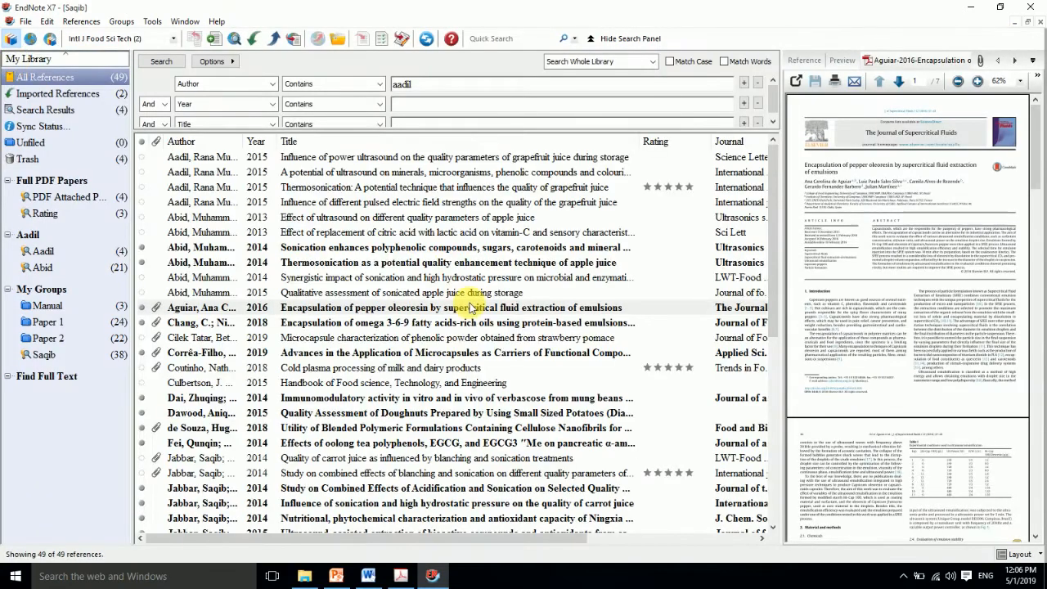
left_click(399, 358)
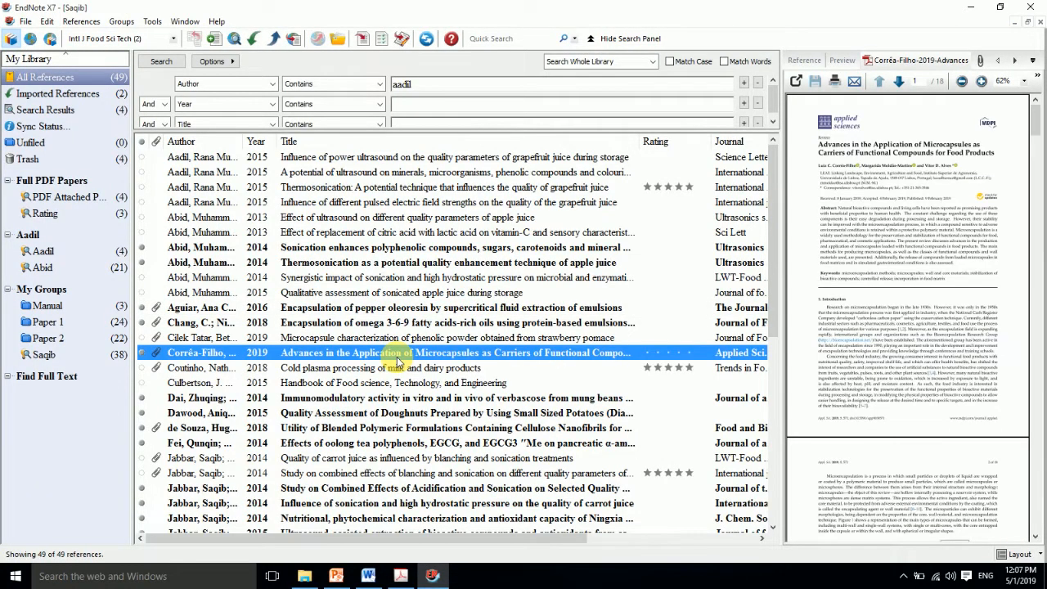
left_click(796, 84)
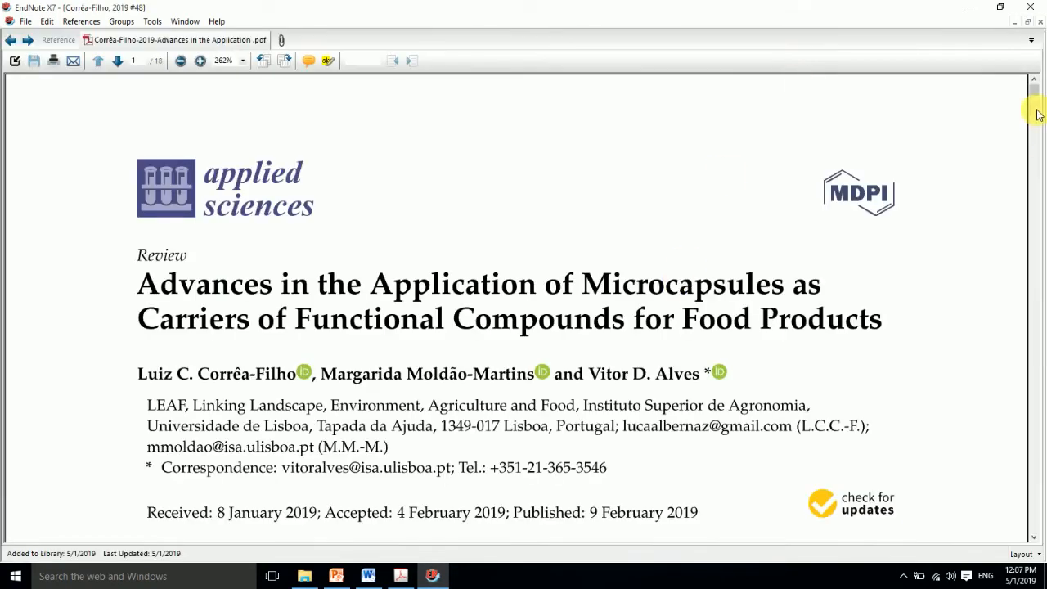
- Highlight the full paragraph on microencapsulation by freeze-drying on page 6 of the PDF
left_click_drag(1032, 89, 1021, 236)
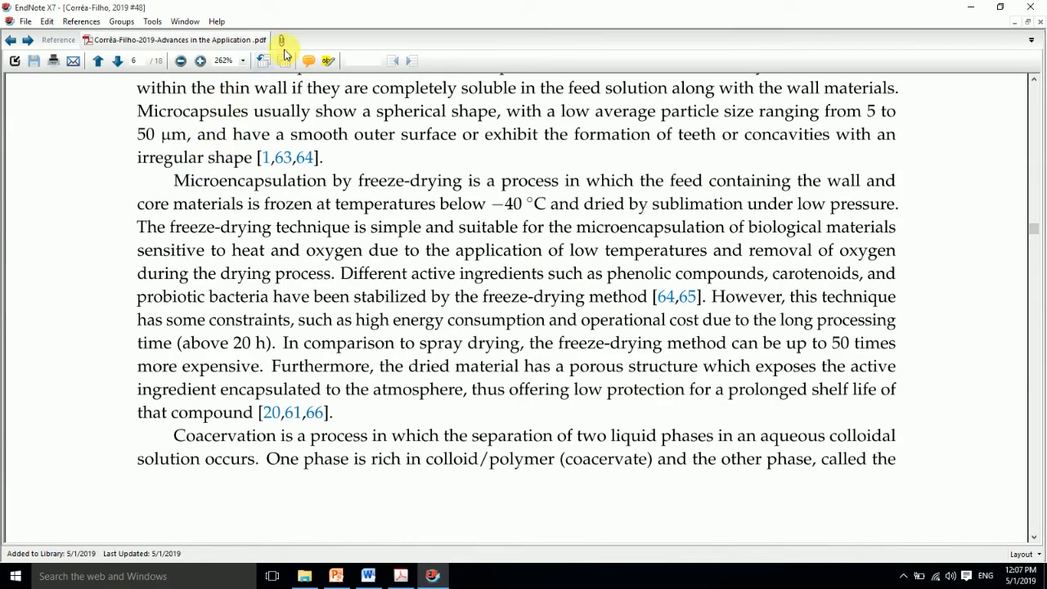
left_click(329, 61)
left_click_drag(176, 185, 350, 413)
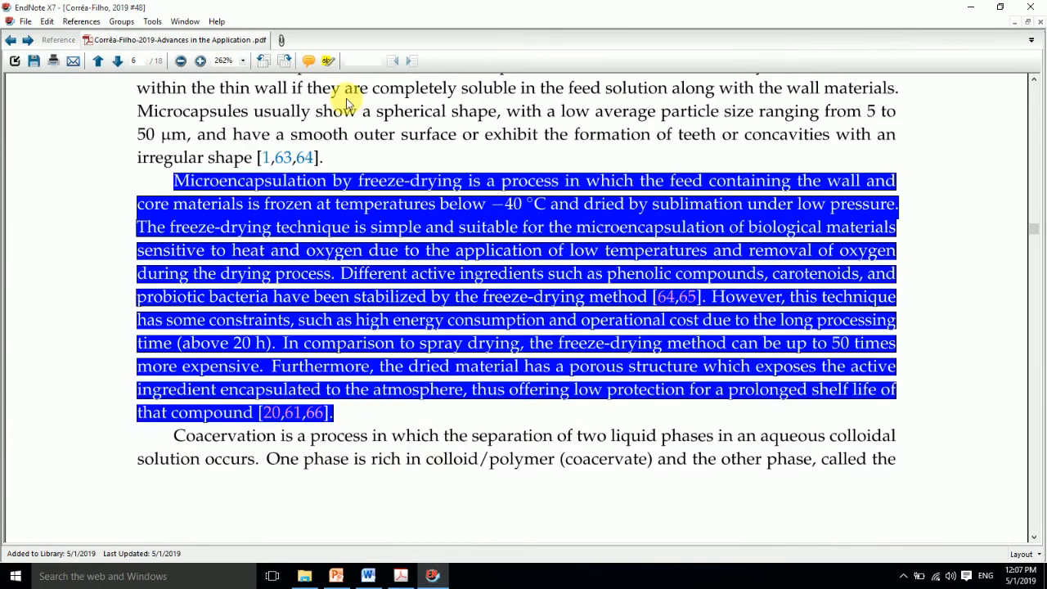
- Add a sticky note reading "Introduction" beside the highlighted freeze-drying paragraph and save the PDF
left_click(308, 59)
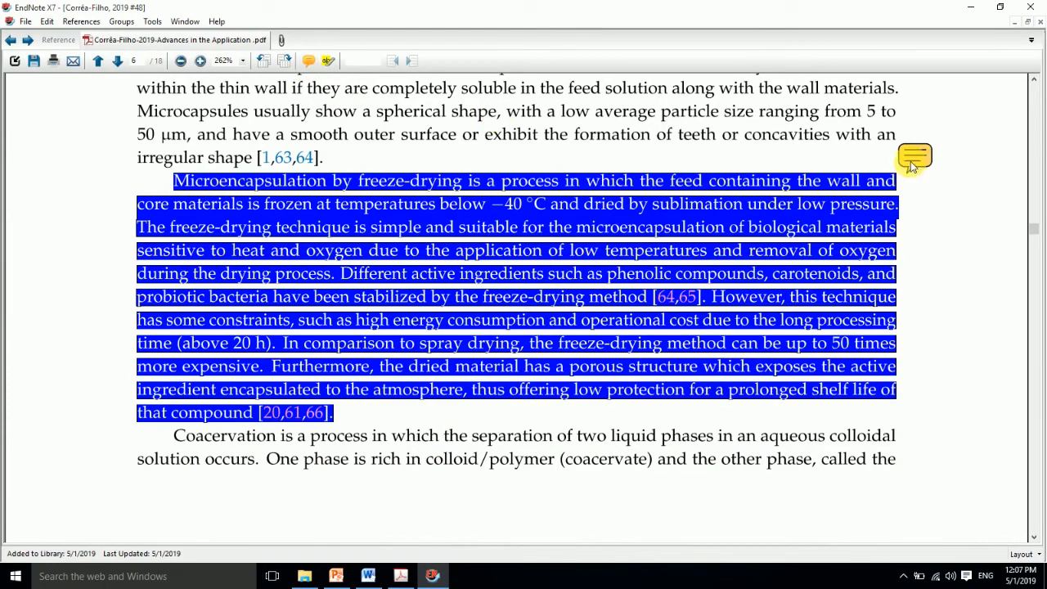
left_click(911, 161)
left_click_drag(65, 115, 12, 113)
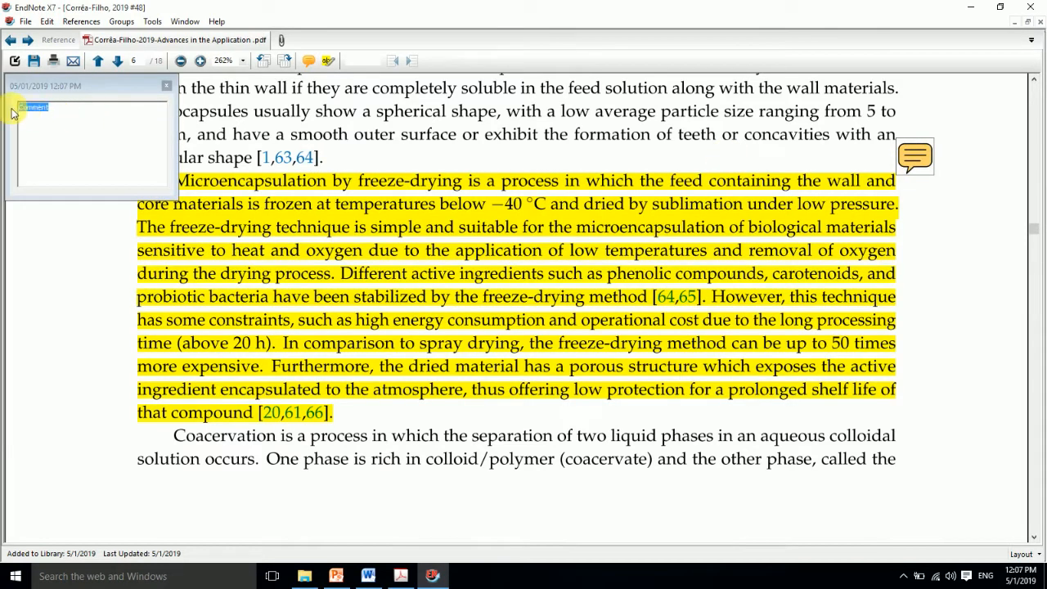
type("Introduction")
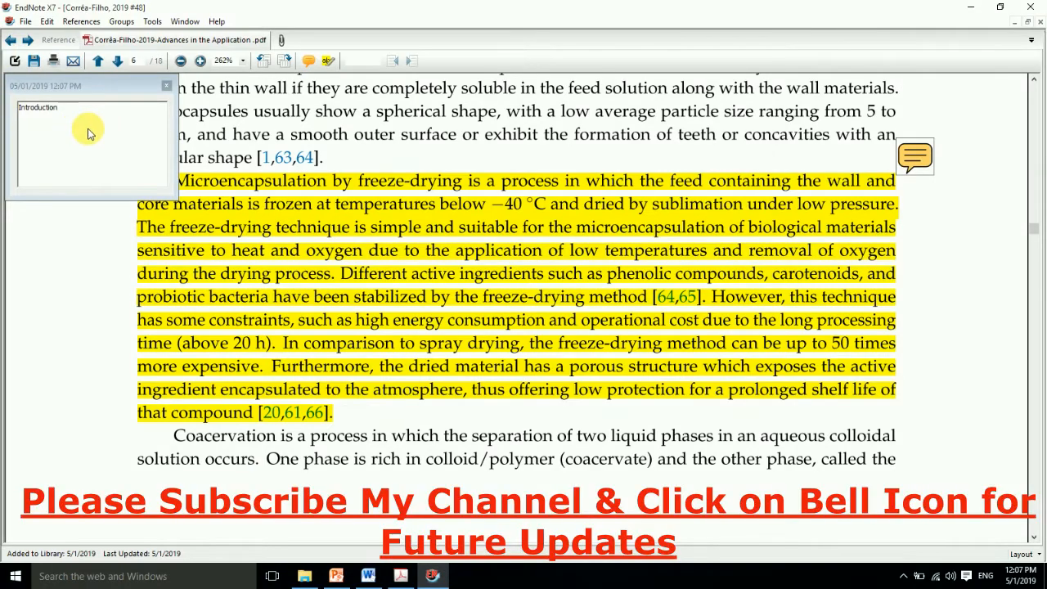
left_click(33, 62)
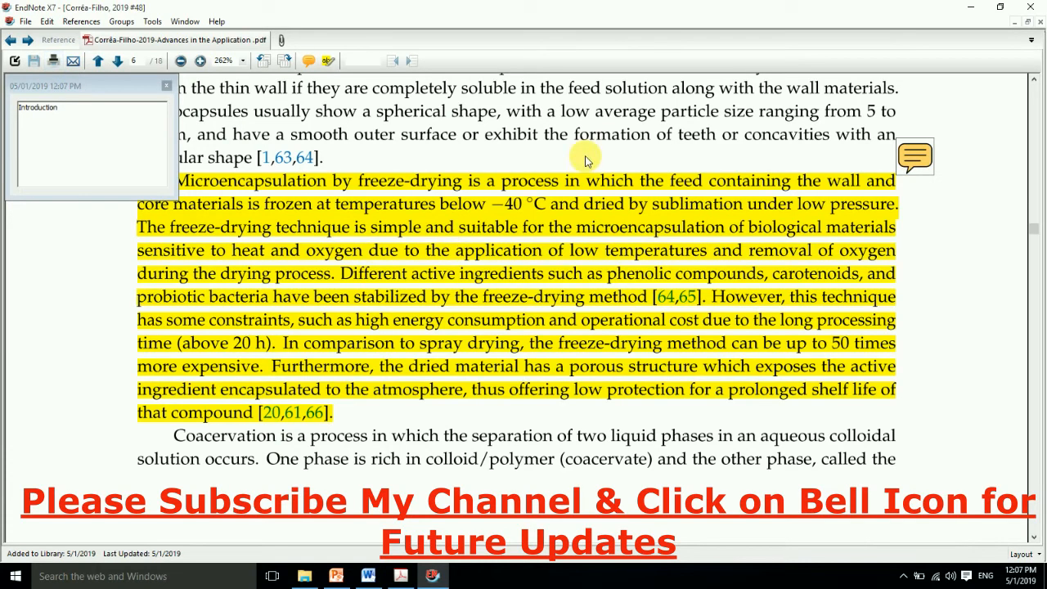
- Go back to the library, check the lecture topic list on the PowerPoint slide, and return to EndNote
left_click(16, 63)
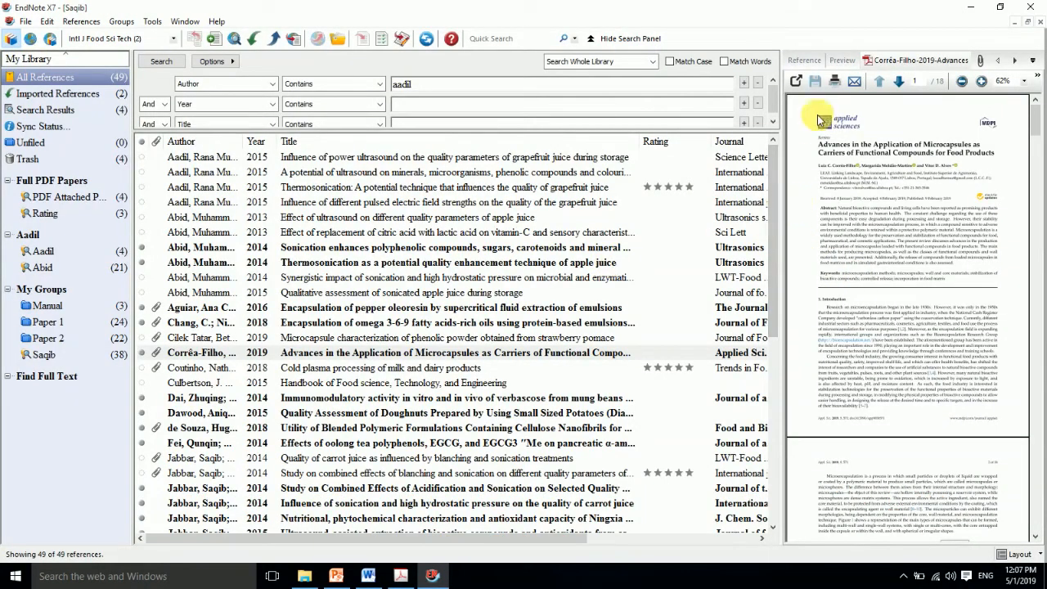
left_click(795, 82)
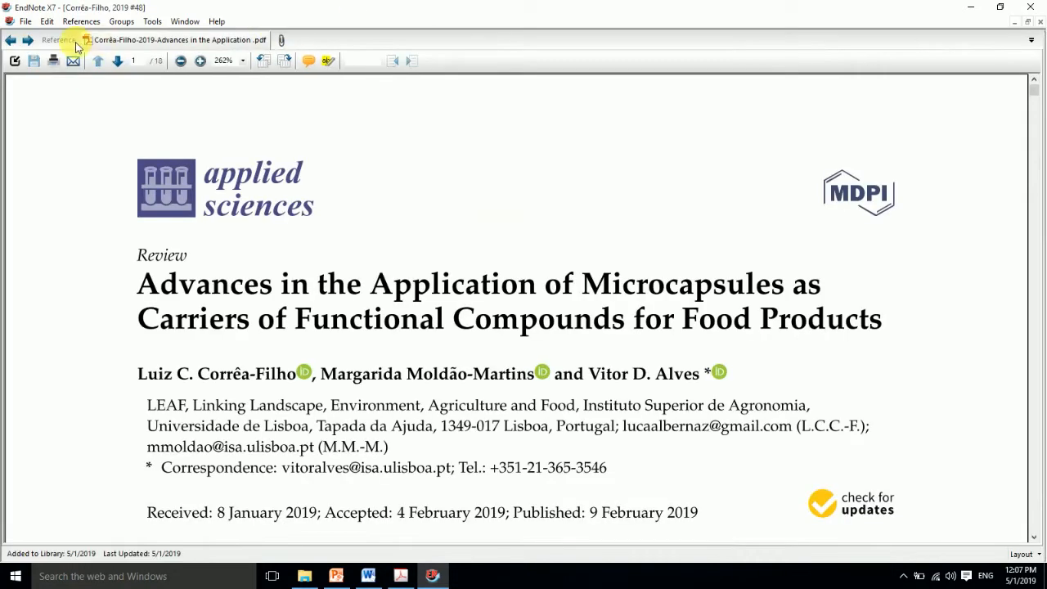
left_click(15, 62)
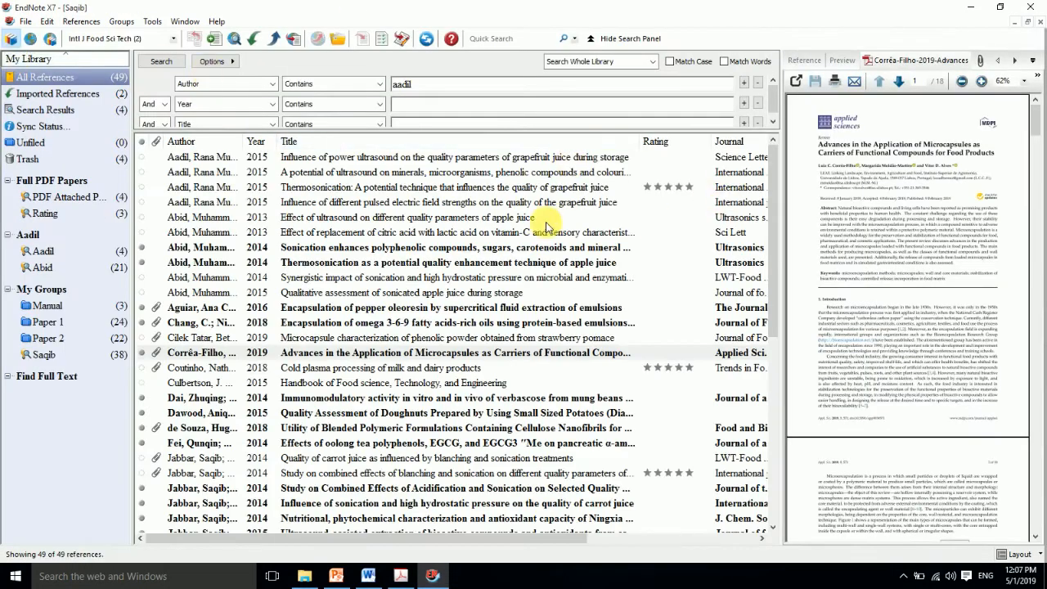
left_click(337, 574)
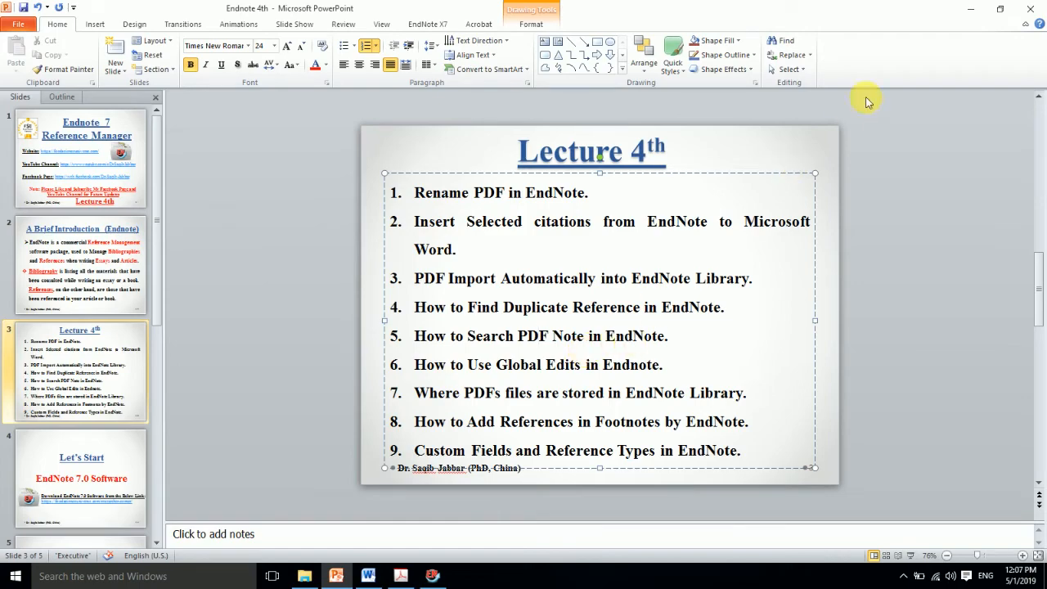
left_click(971, 13)
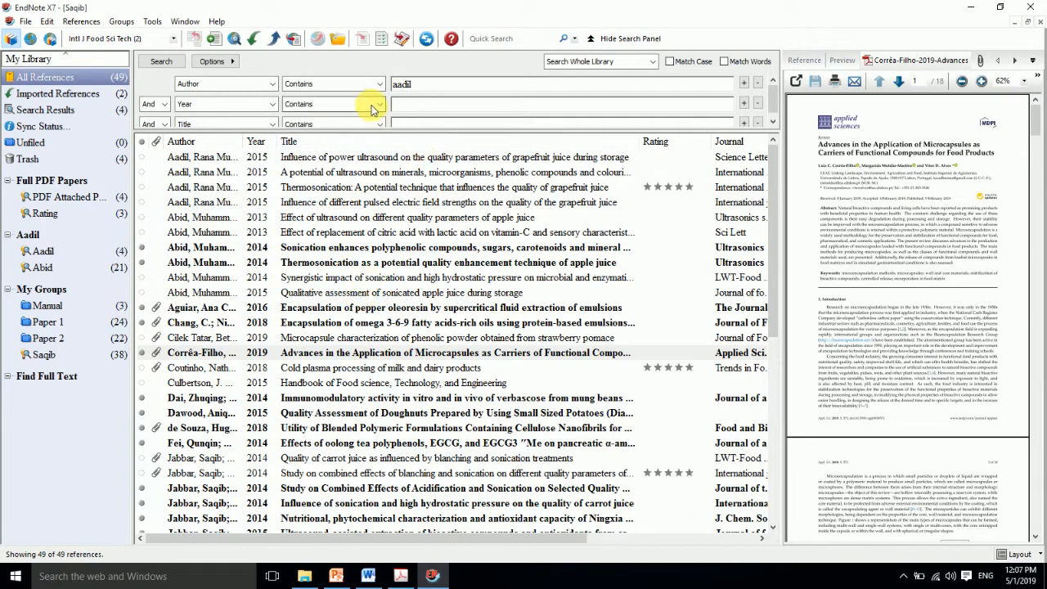
- Set the first search criterion's field to Any Field + PDF with Notes
left_click(272, 85)
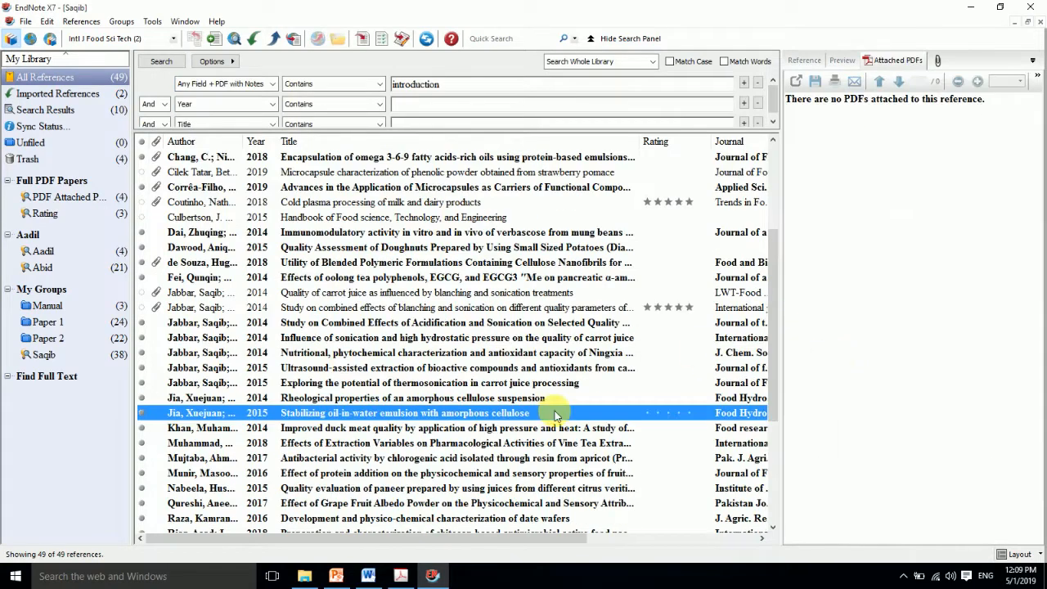
- Find the 2019 guava flavored whey-beverage reference among all references and open its PDF in its own window
left_click(295, 310)
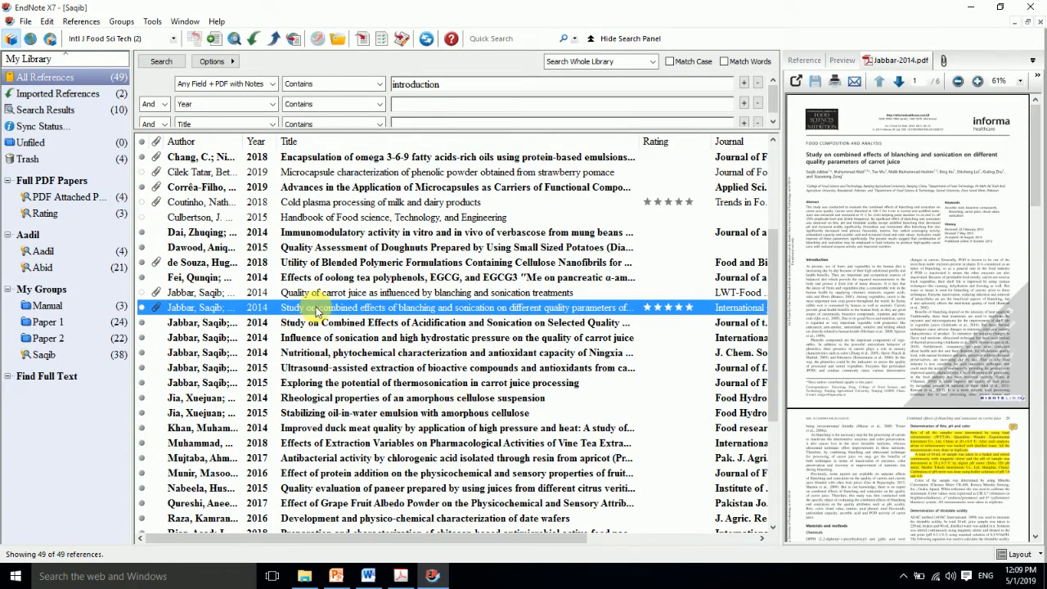
scroll(761, 359, "down", 5)
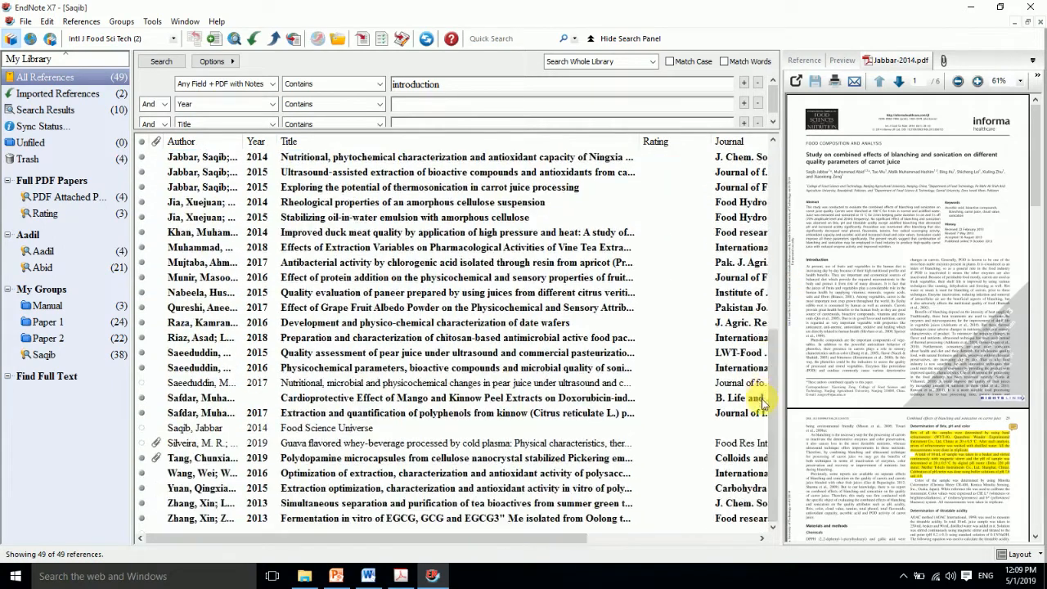
left_click(401, 442)
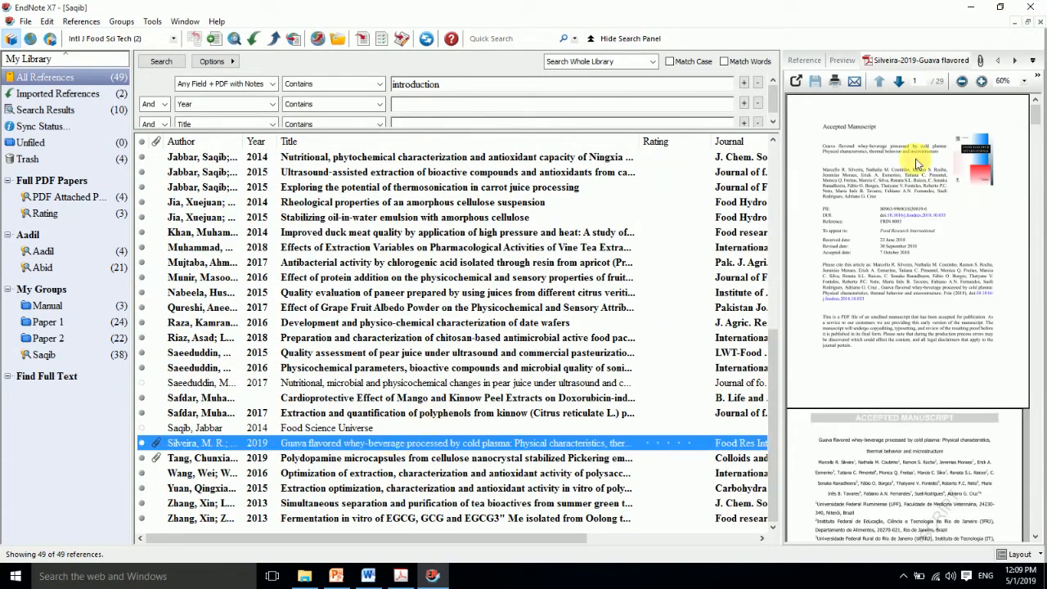
left_click(795, 81)
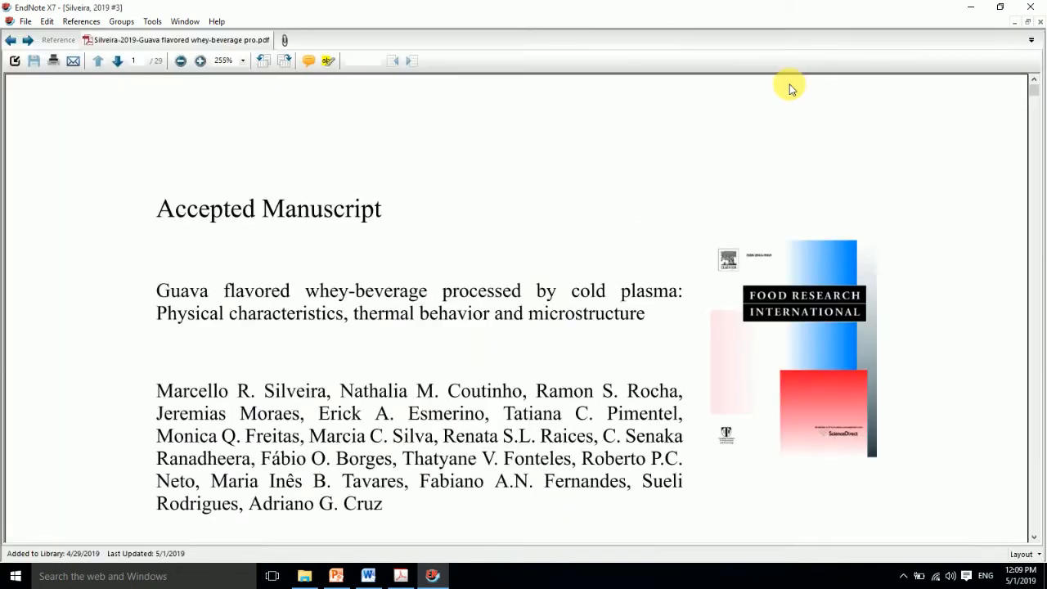
- Try to highlight the paragraph beginning "Although the ability of cold plasma" on page 5 of the PDF
left_click_drag(1036, 93, 1031, 152)
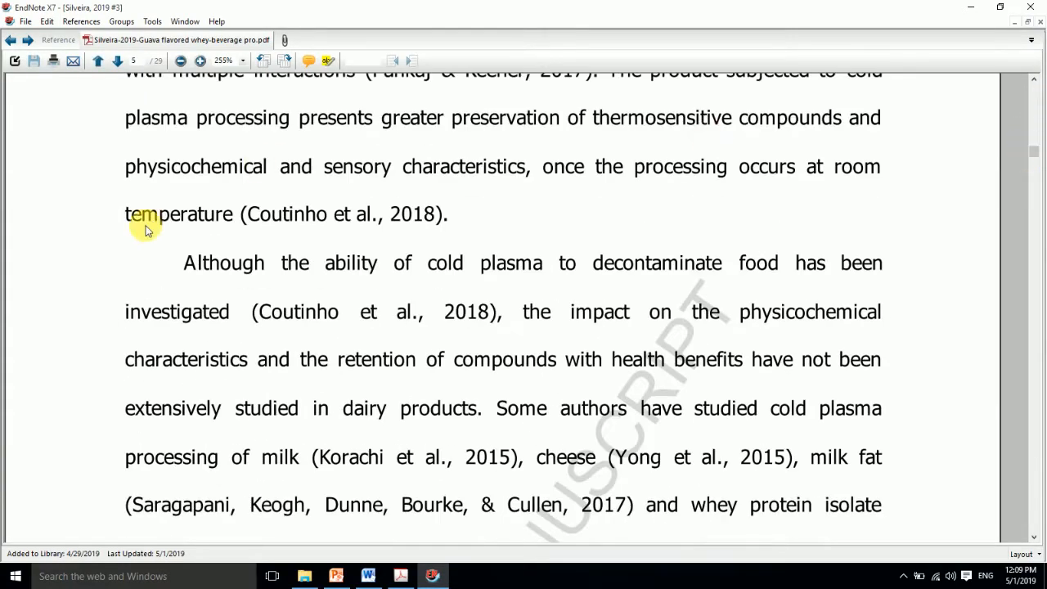
left_click(329, 62)
left_click_drag(192, 272, 694, 458)
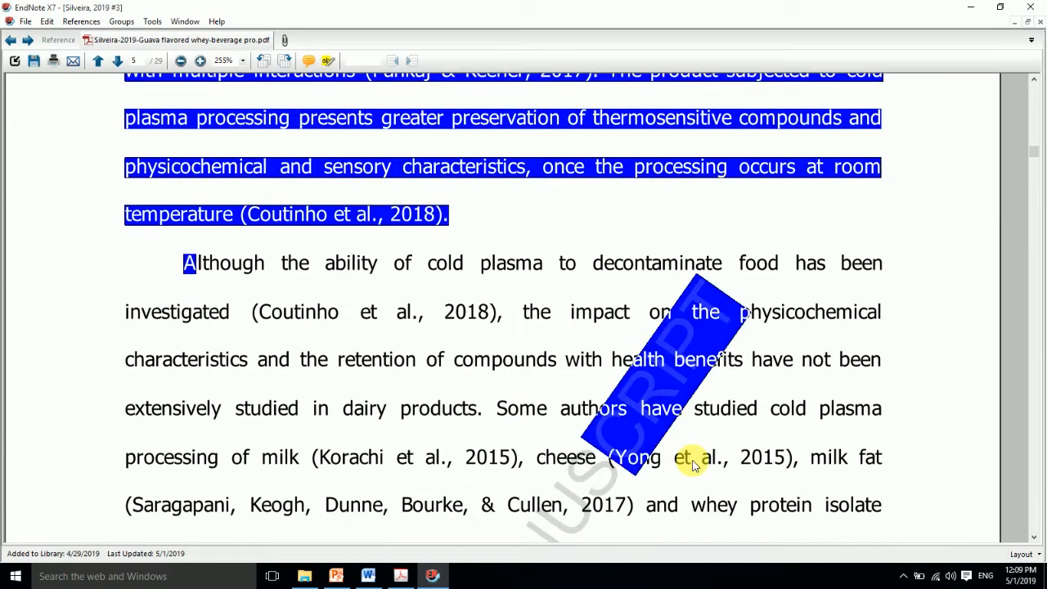
- Add a sticky note reading "Method" beside the article title on page 1 and save the PDF
left_click_drag(1035, 159, 1016, 84)
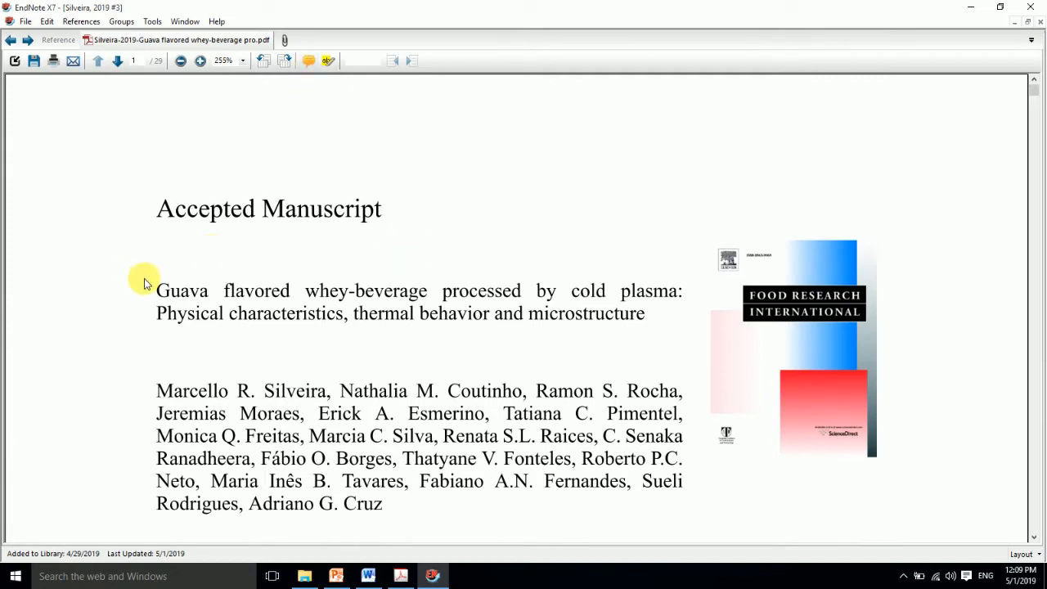
left_click(308, 63)
left_click(659, 319)
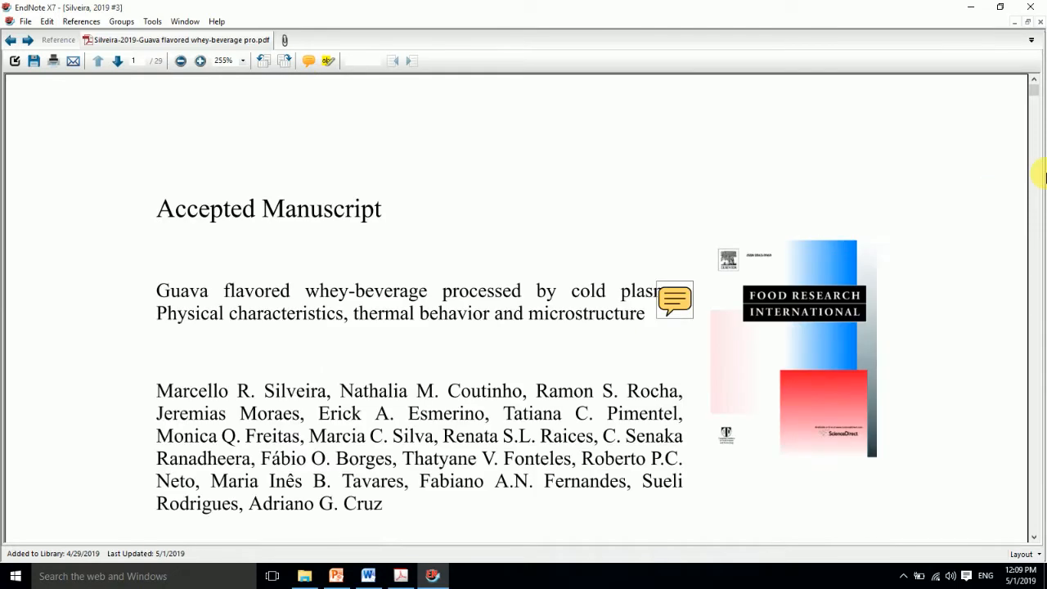
double_click(675, 304)
left_click_drag(56, 121, 3, 115)
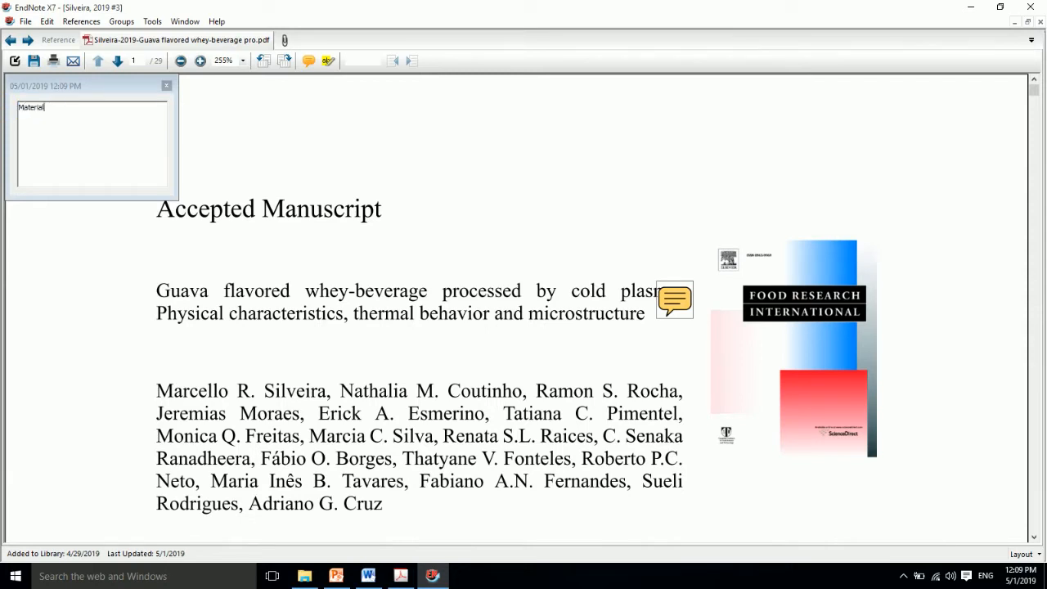
key("BackSpace")
key("BackSpace")
left_click(35, 62)
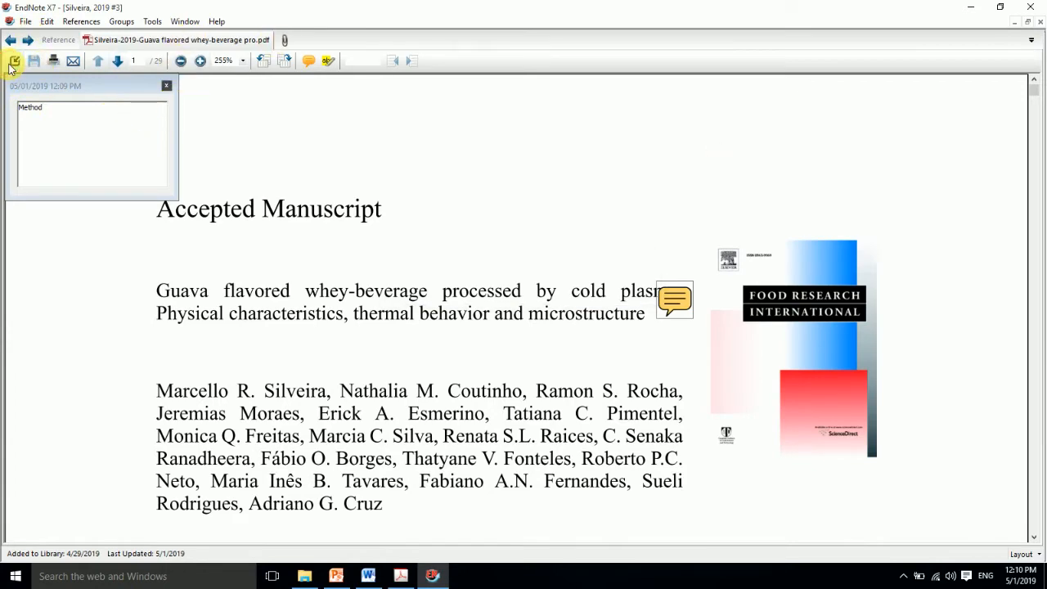
- Return to the library and open the 2019 polydopamine microcapsules reference's PDF in its own window
left_click(13, 62)
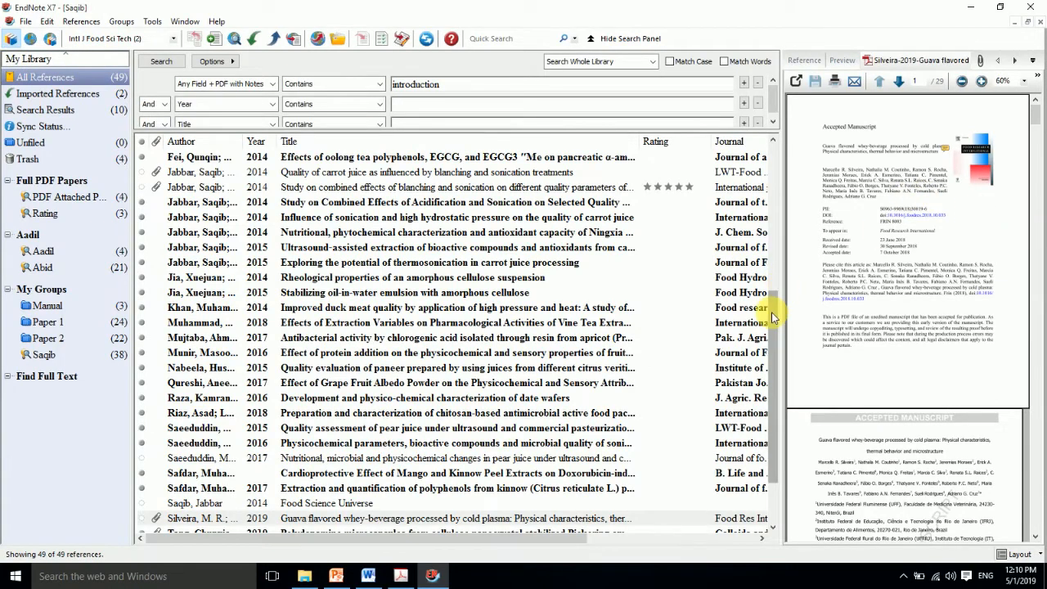
scroll(769, 327, "down", 1)
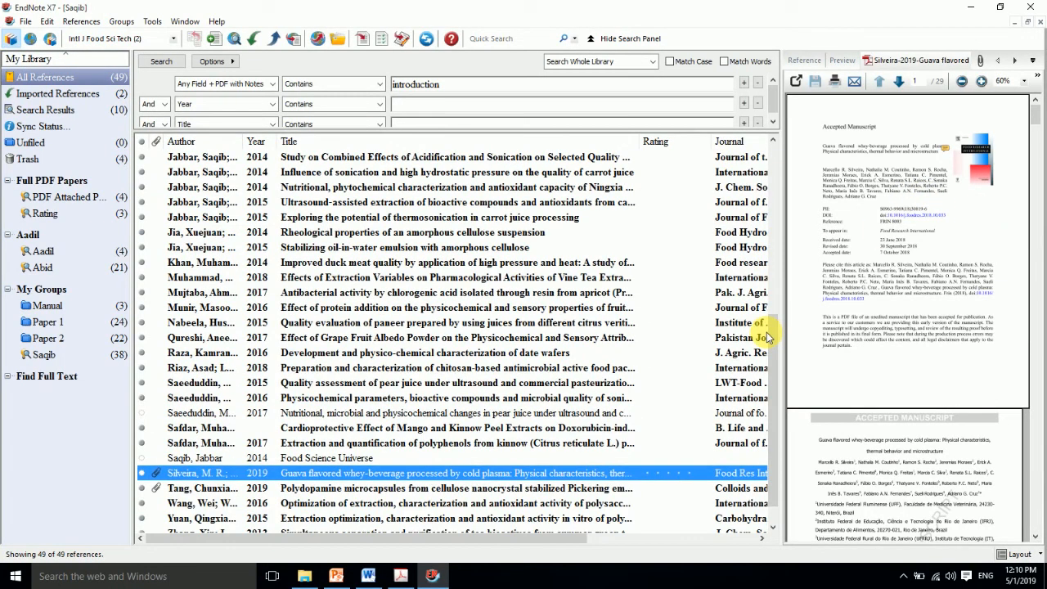
left_click(227, 490)
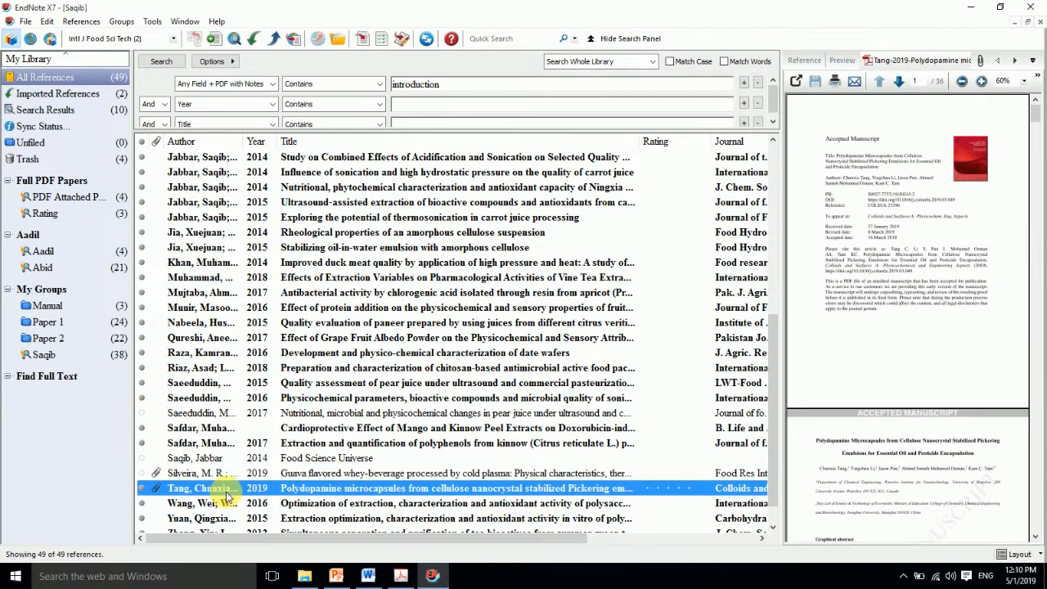
left_click(793, 85)
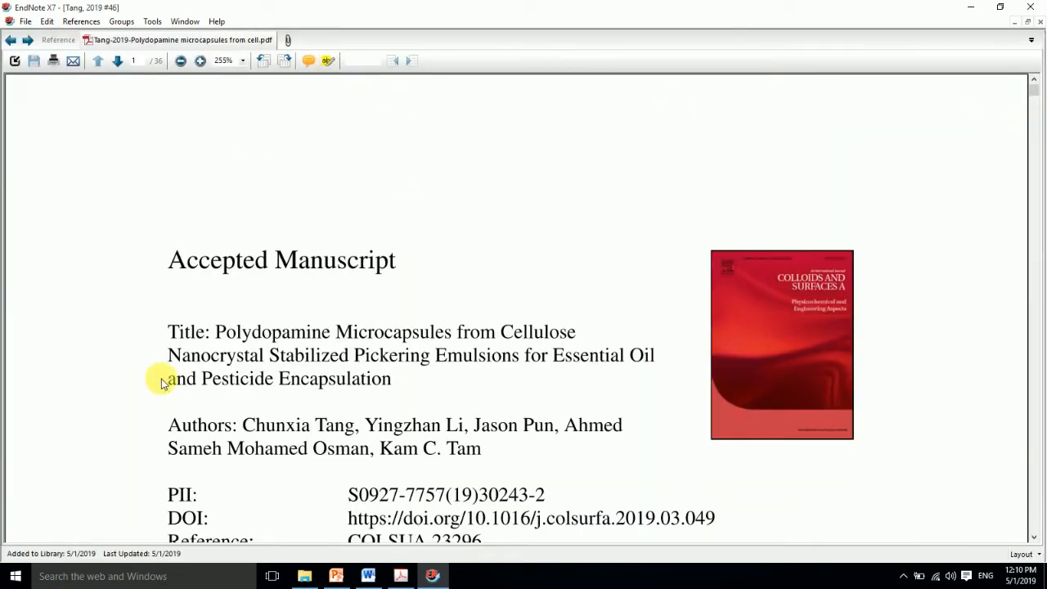
- Highlight the full manuscript title on page 1 and place a sticky note at the end of its first line
left_click_drag(169, 329, 479, 399)
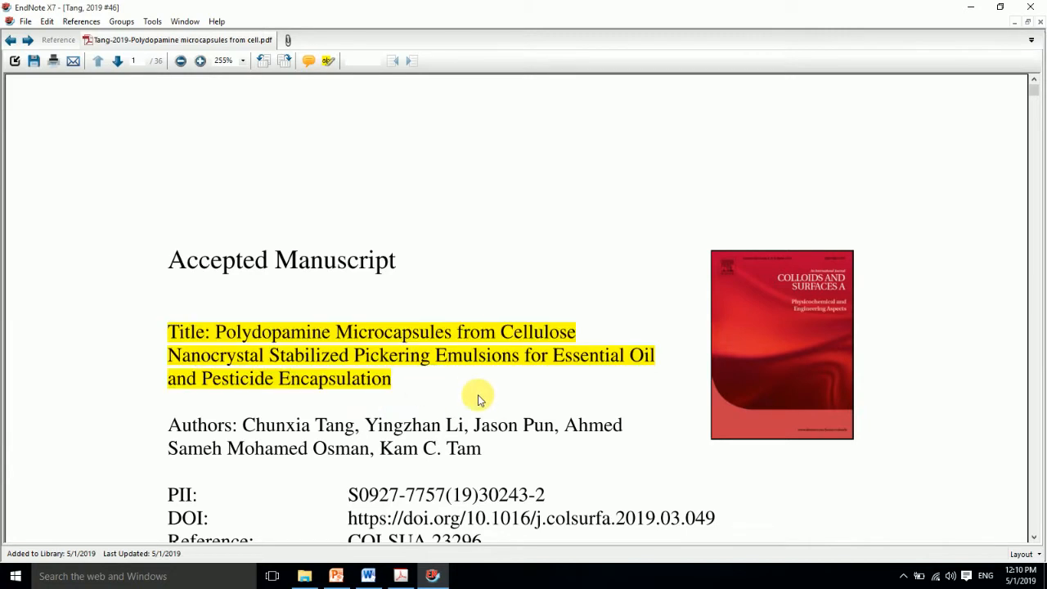
left_click(308, 63)
left_click(584, 328)
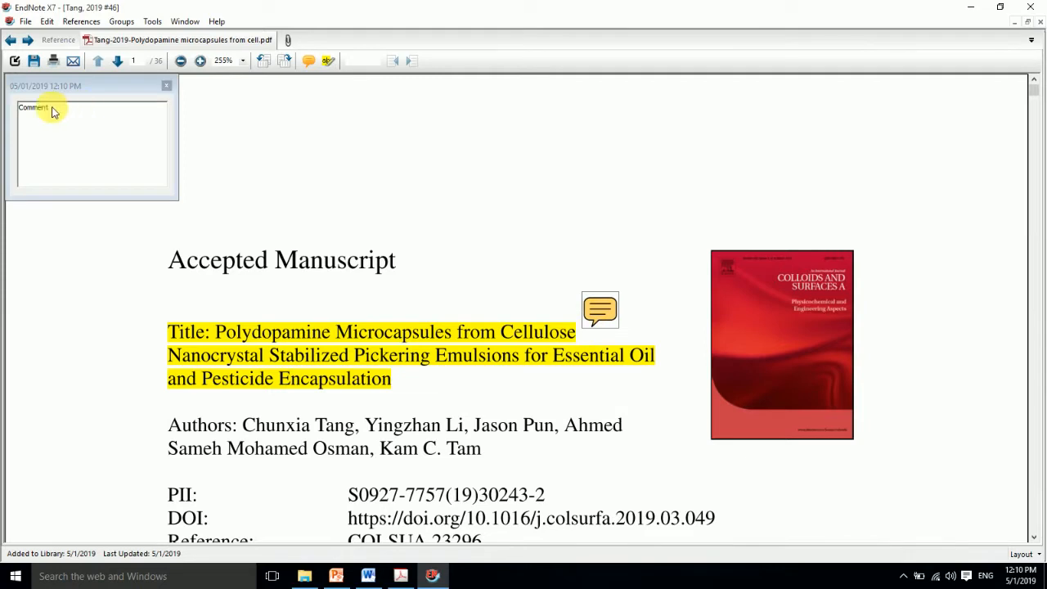
- Set the title note's text to "Method", save the PDF, and return to the library
left_click_drag(53, 112, 10, 106)
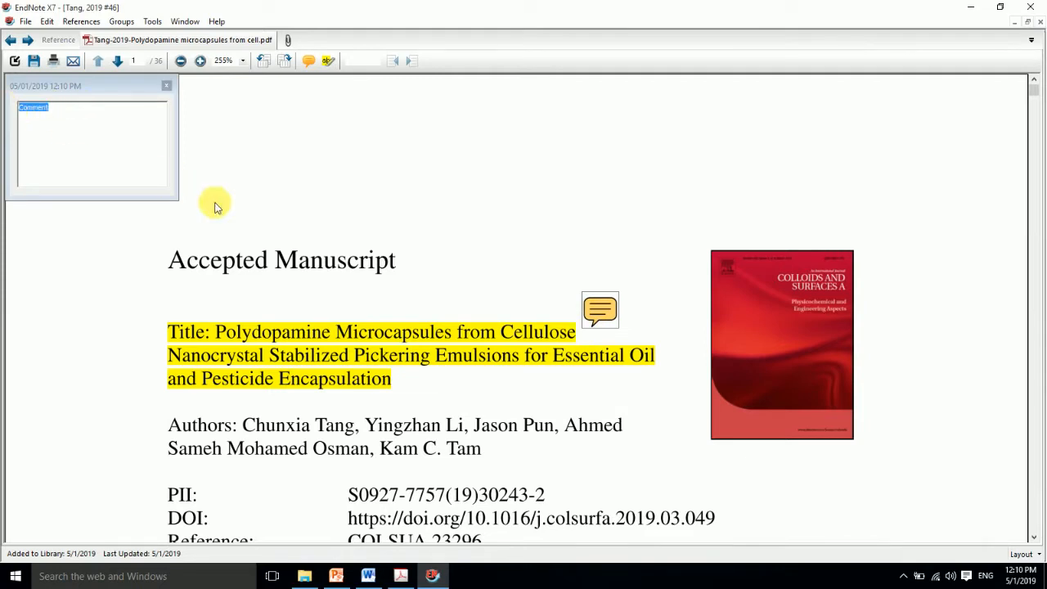
type("Method")
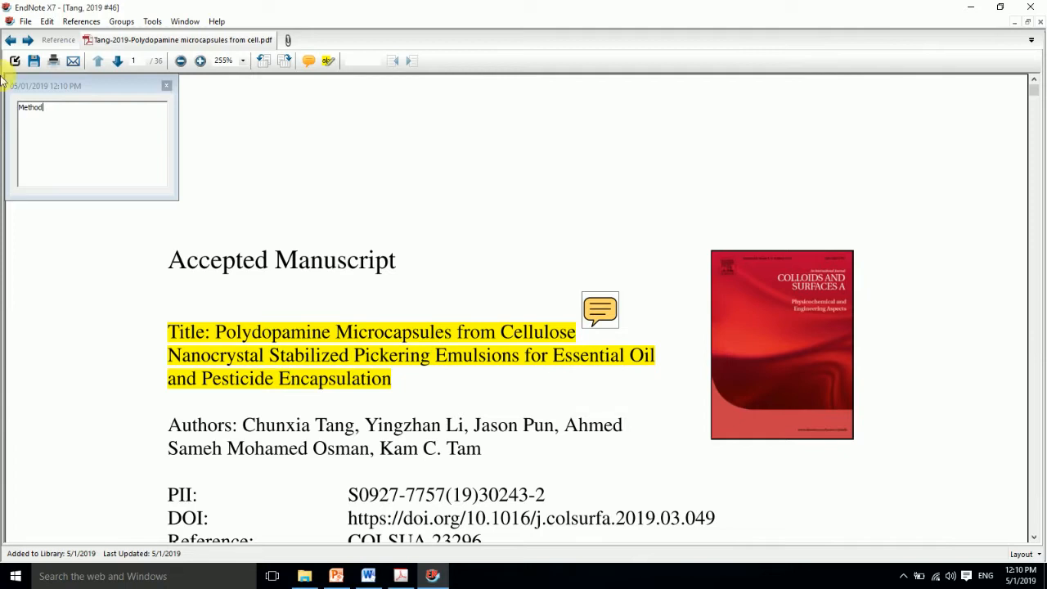
left_click(33, 62)
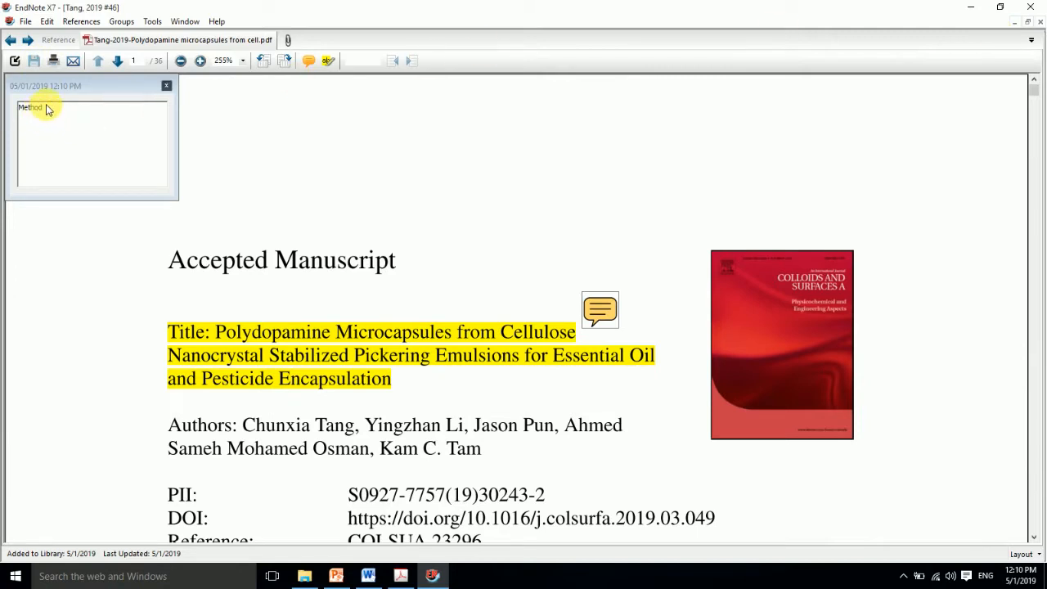
left_click(15, 62)
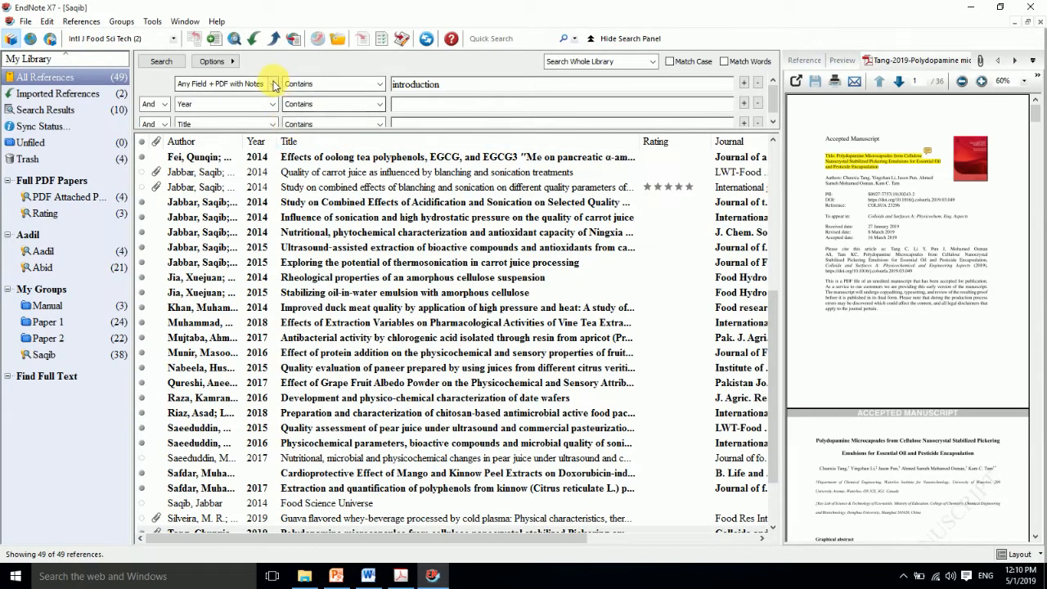
- Search the whole library for references whose PDF Notes contain "Method"
left_click(379, 83)
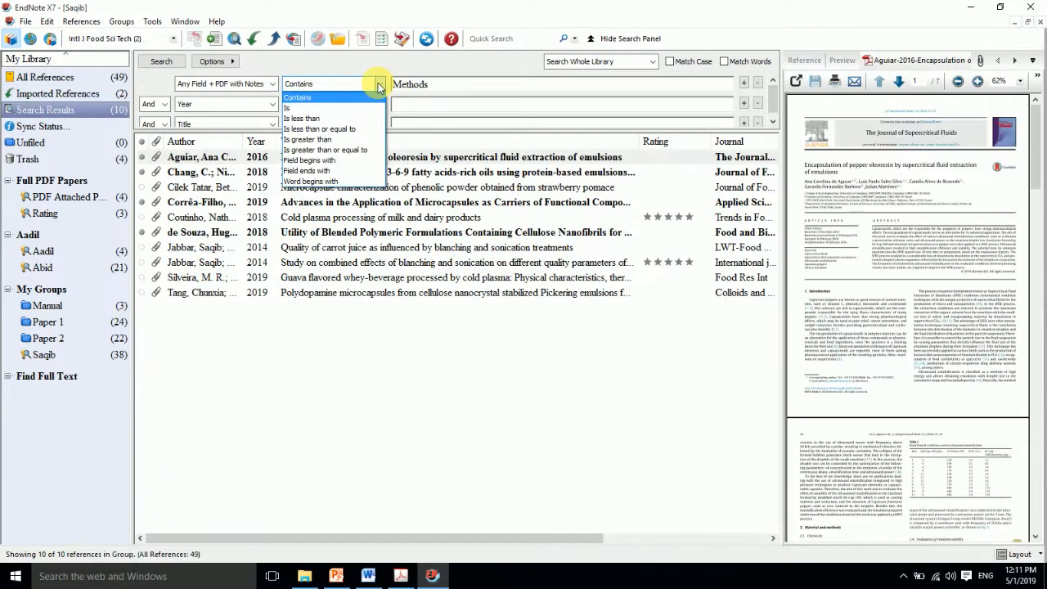
left_click(379, 83)
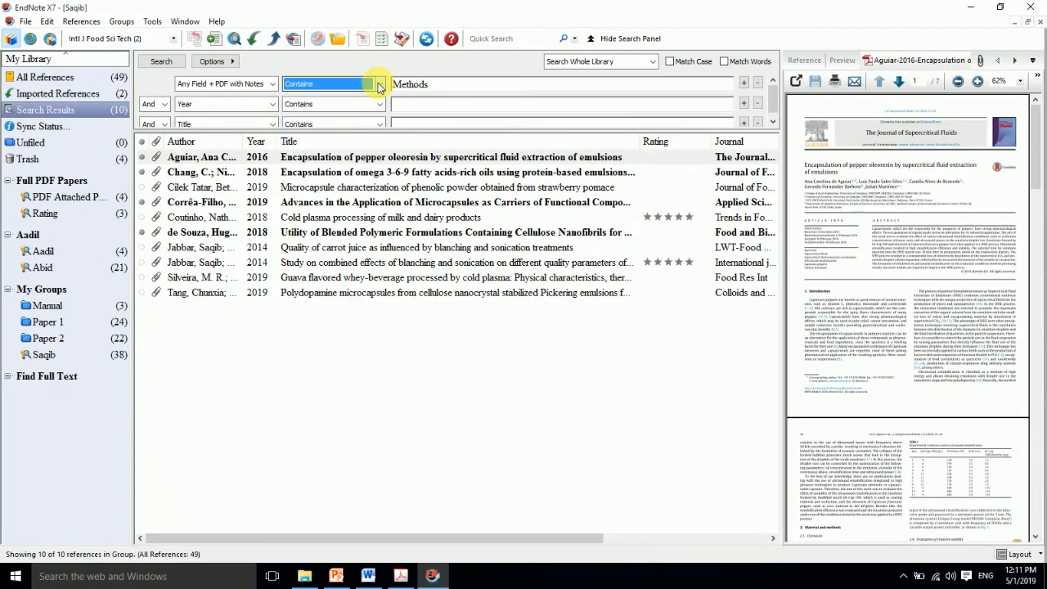
left_click(229, 87)
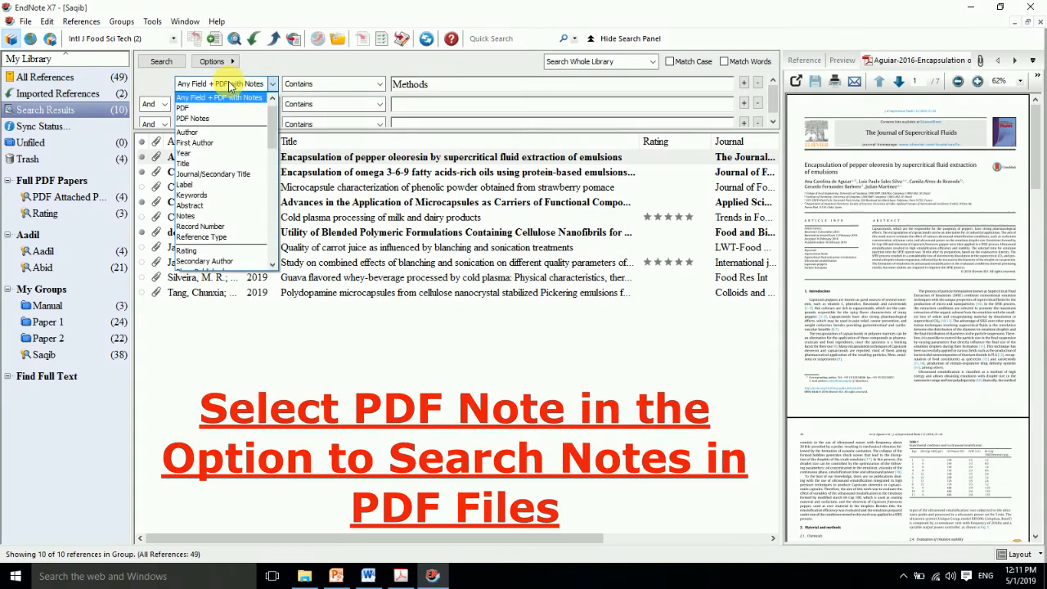
left_click(199, 119)
left_click(460, 91)
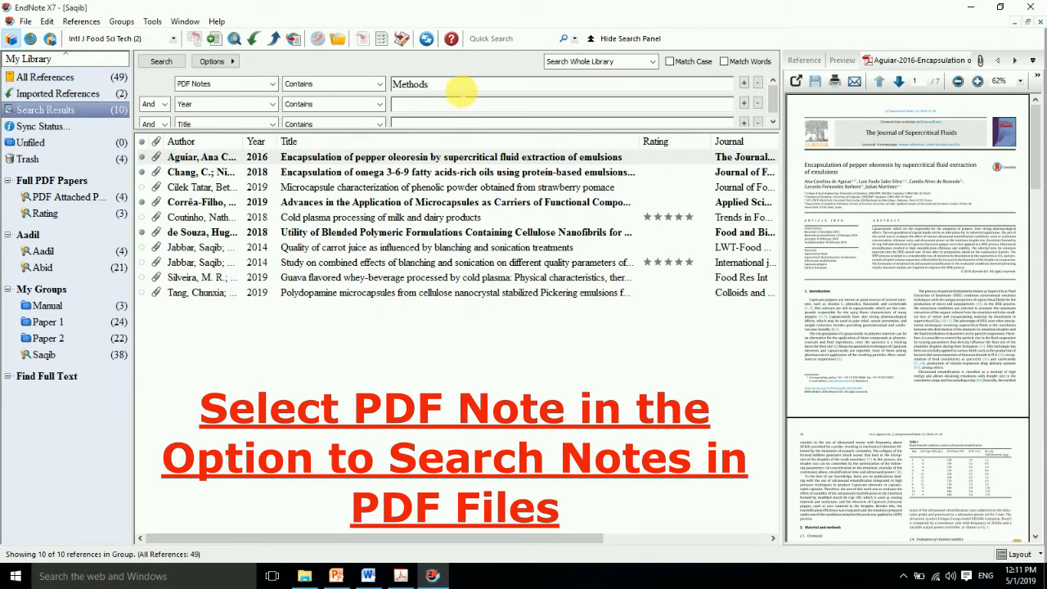
key("Return")
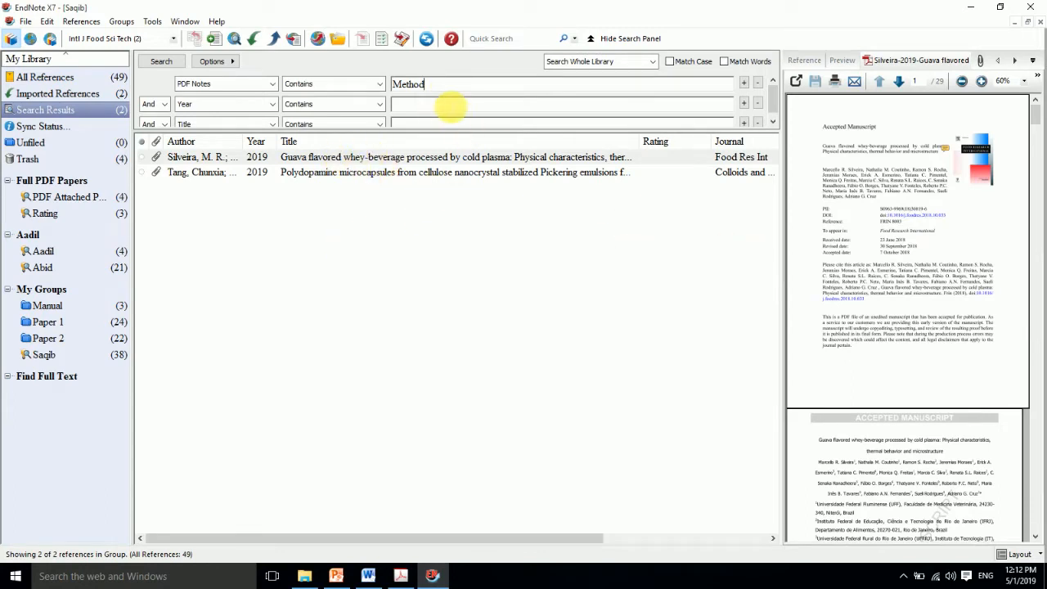
- Replace the search term with "Introduction", keep PDF Notes as the search field, and search the whole library from all references
left_click(269, 83)
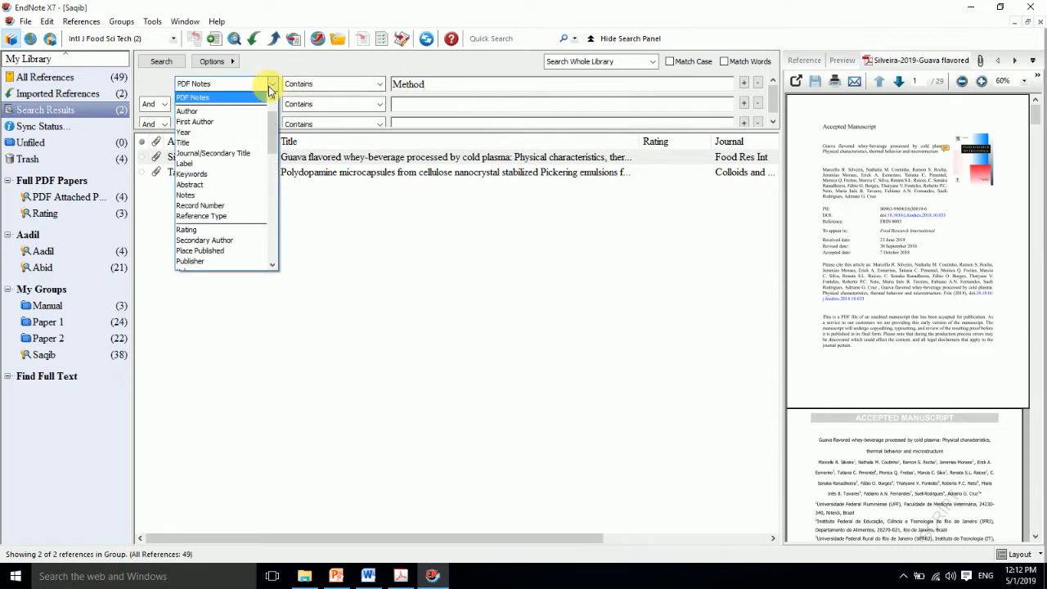
left_click(243, 101)
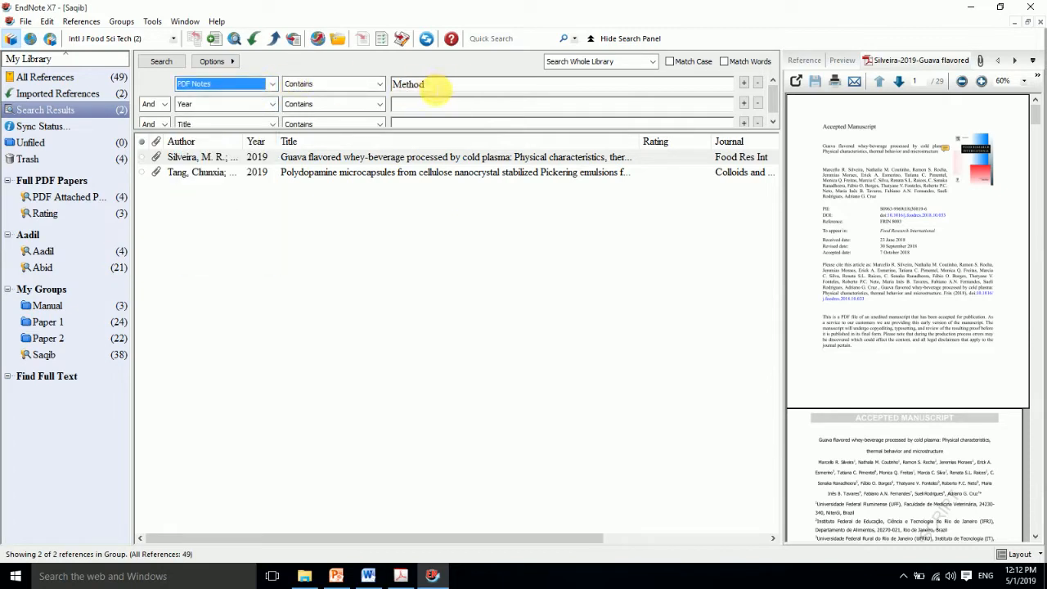
left_click(436, 90)
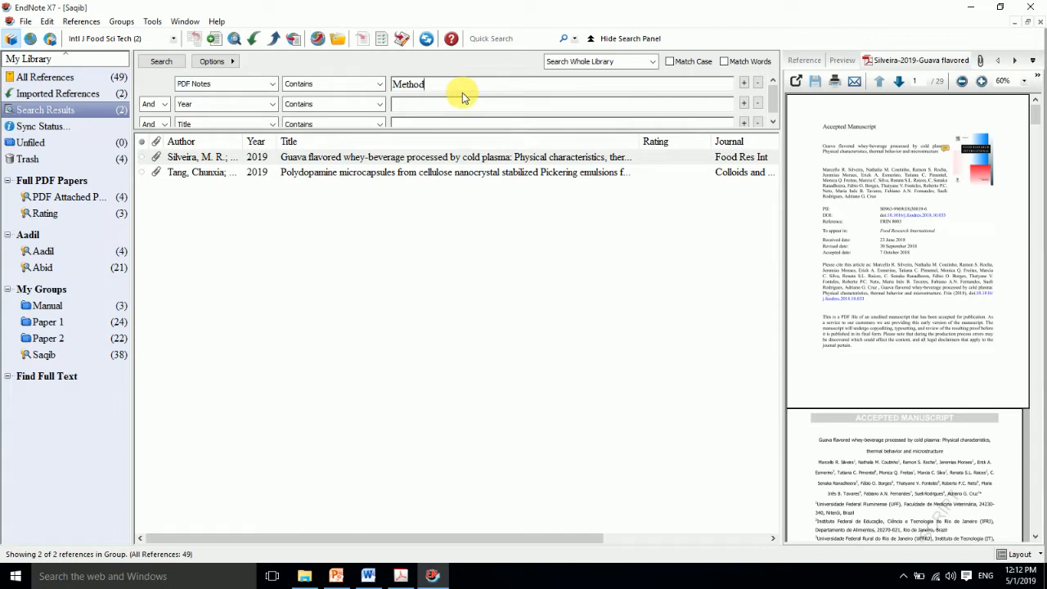
key("BackSpace")
key("BackSpace")
key("BackSpace")
key("BackSpace")
key("BackSpace")
key("BackSpace")
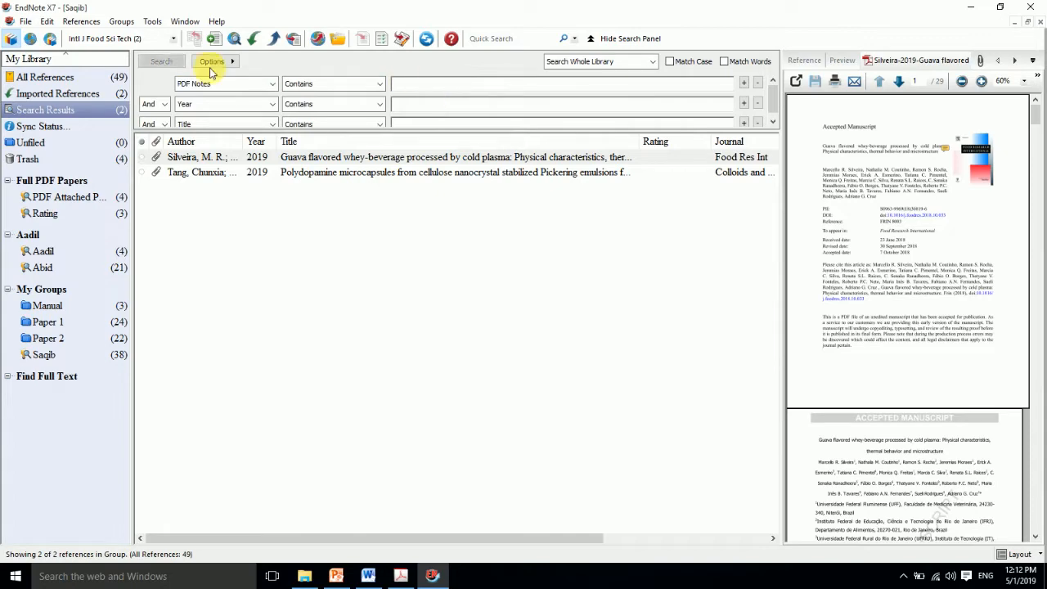
left_click(104, 78)
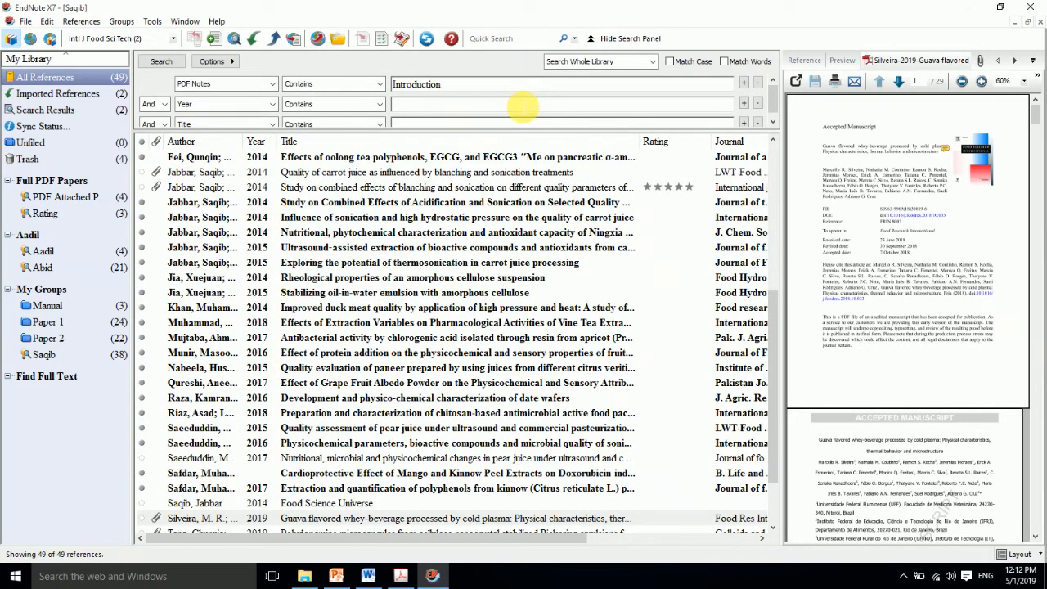
key("Return")
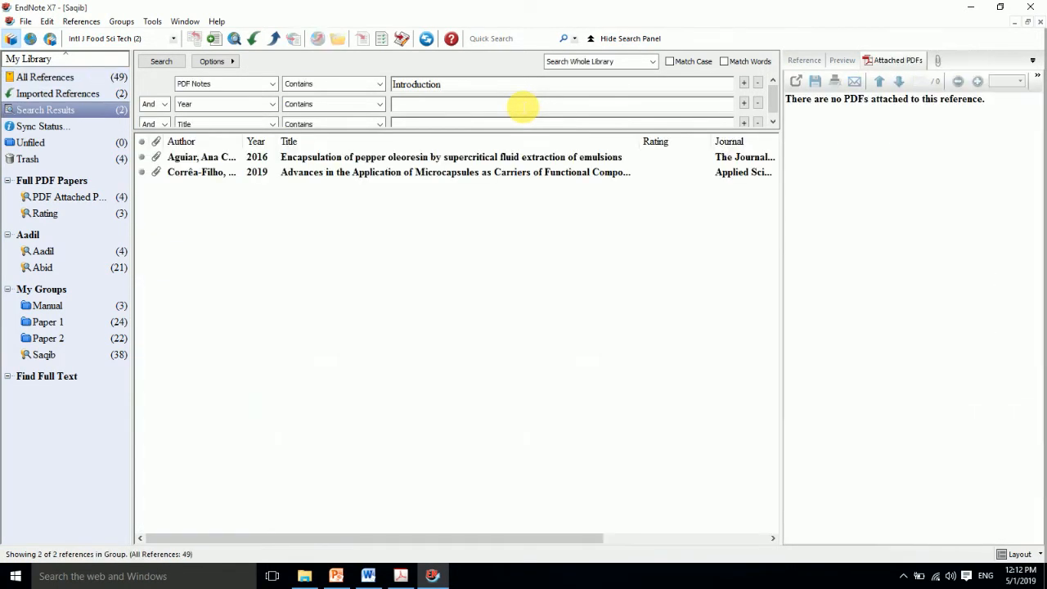
- Preview the attached PDFs of the 2016 pepper oleoresin and 2019 microcapsules references found by the search
left_click(432, 159)
left_click_drag(1036, 164, 1033, 220)
left_click(495, 172)
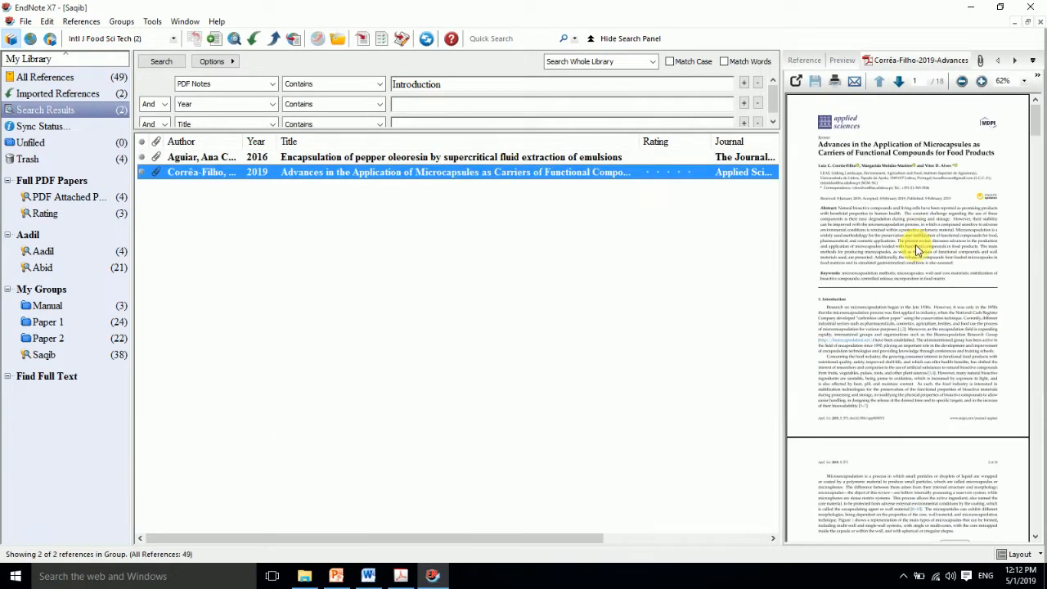
mouse_move(1036, 122)
left_mouse_down()
mouse_move(1015, 269)
mouse_move(1035, 102)
left_mouse_up()
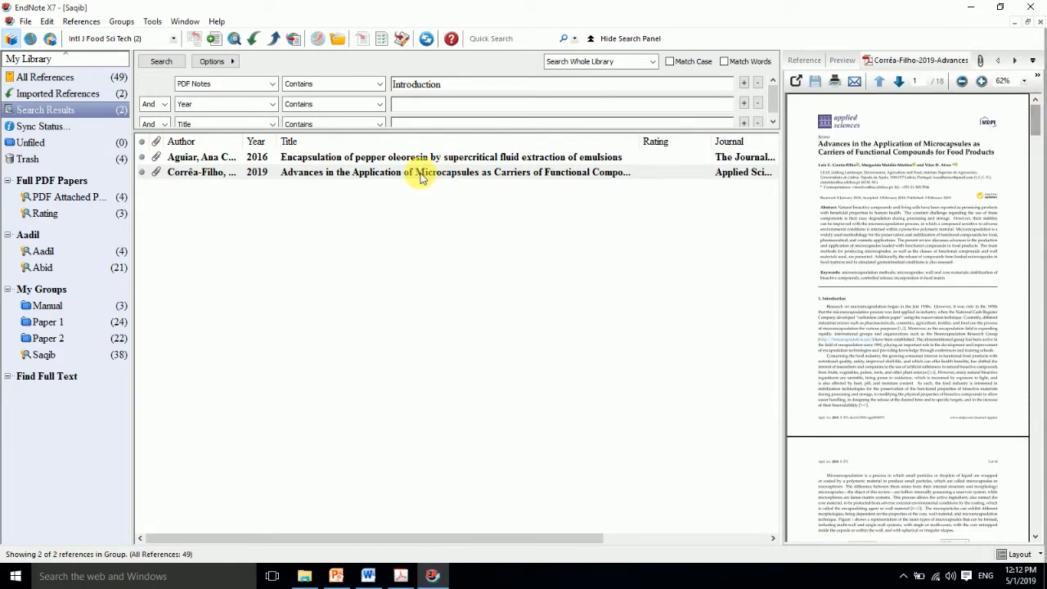
left_click(272, 291)
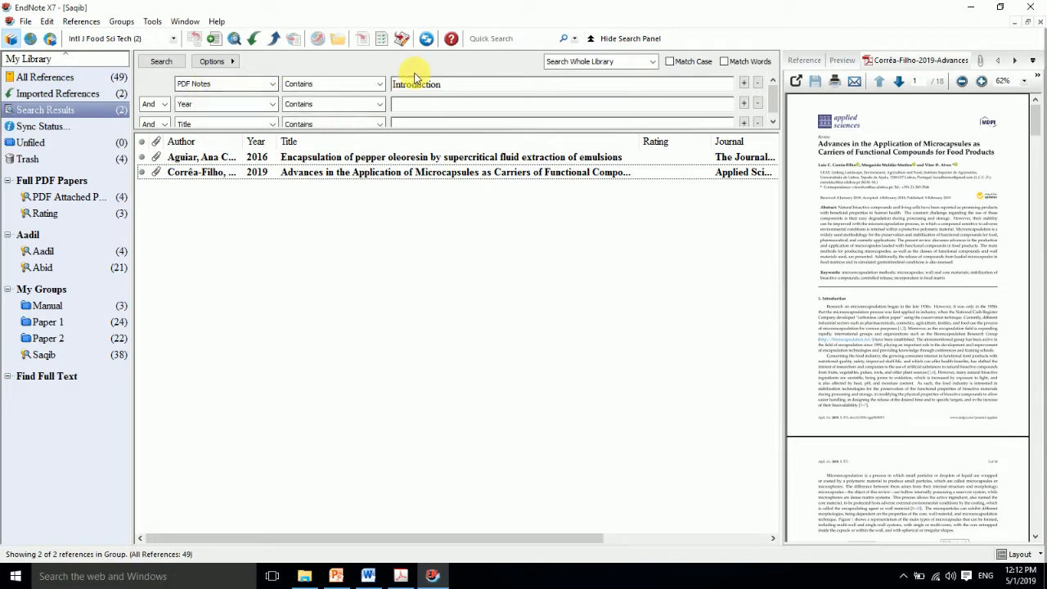
- Switch to the PowerPoint lecture outline and place the cursor in item 6, about using global edits
left_click(335, 576)
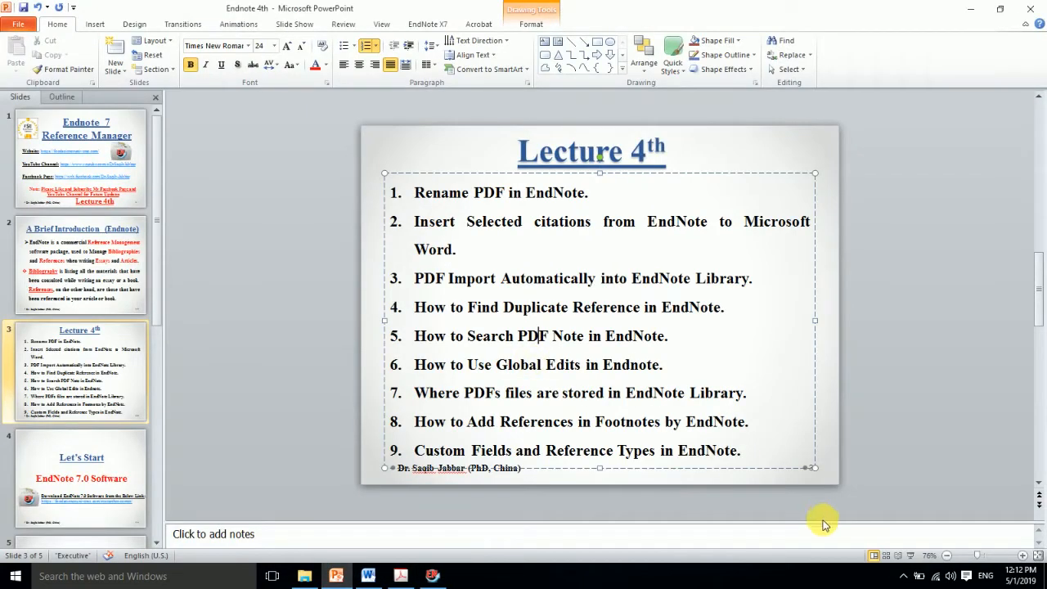
left_click(903, 576)
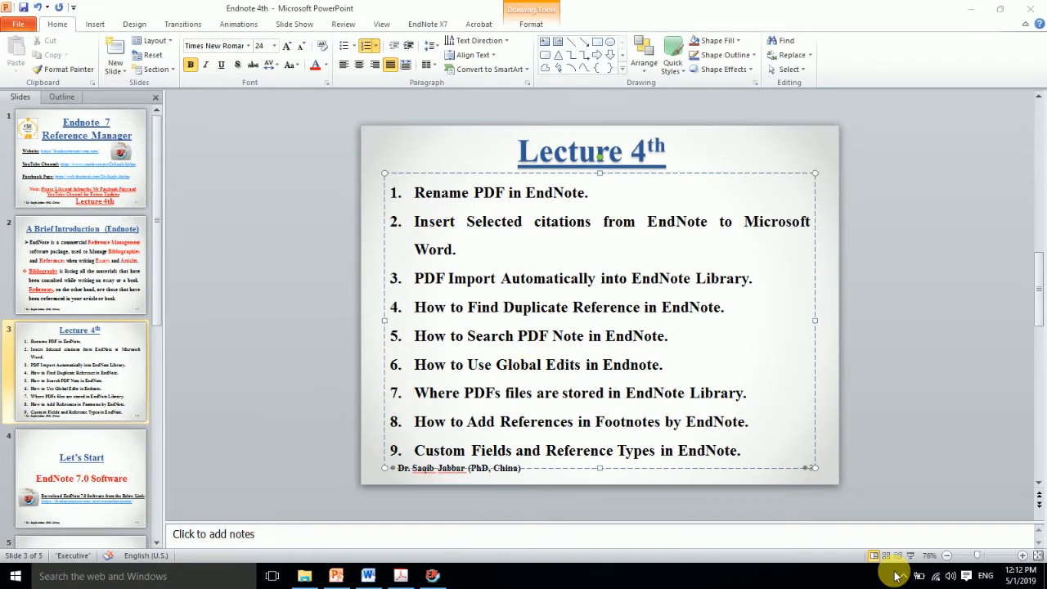
left_click(570, 421)
left_click(450, 338)
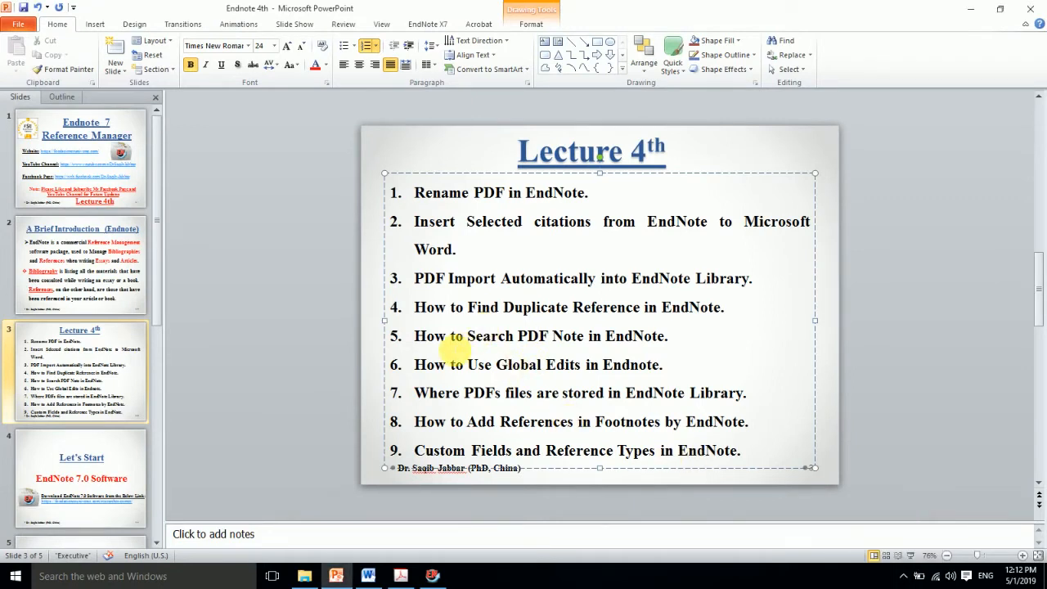
left_click(451, 364)
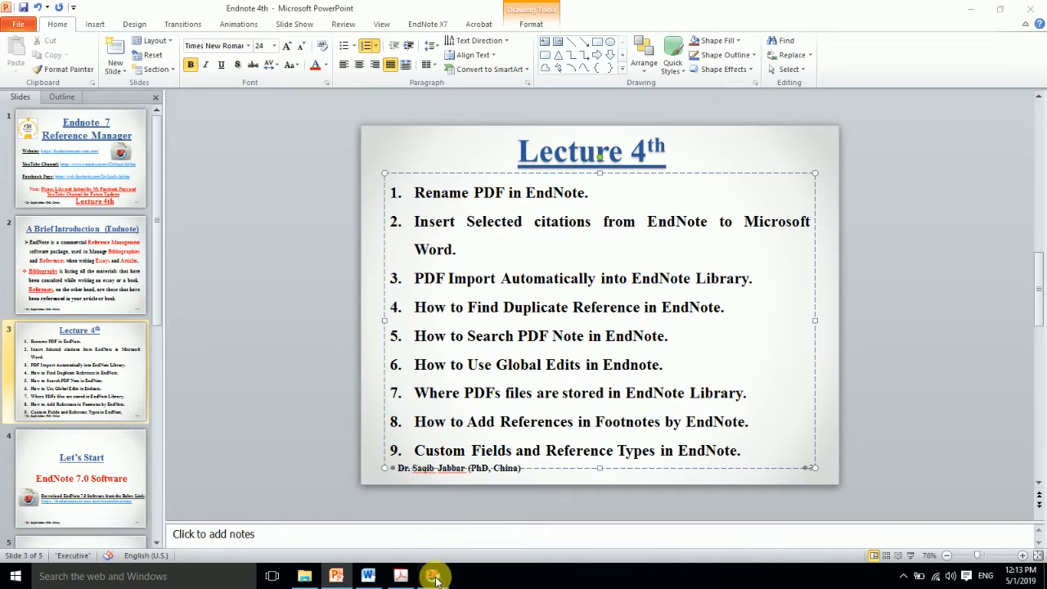
- Switch to EndNote and, from all references, show only the first two 2015 entries, the carrot juice blanching entry and the Ningxia antioxidant entry
left_click(433, 576)
left_click(40, 77)
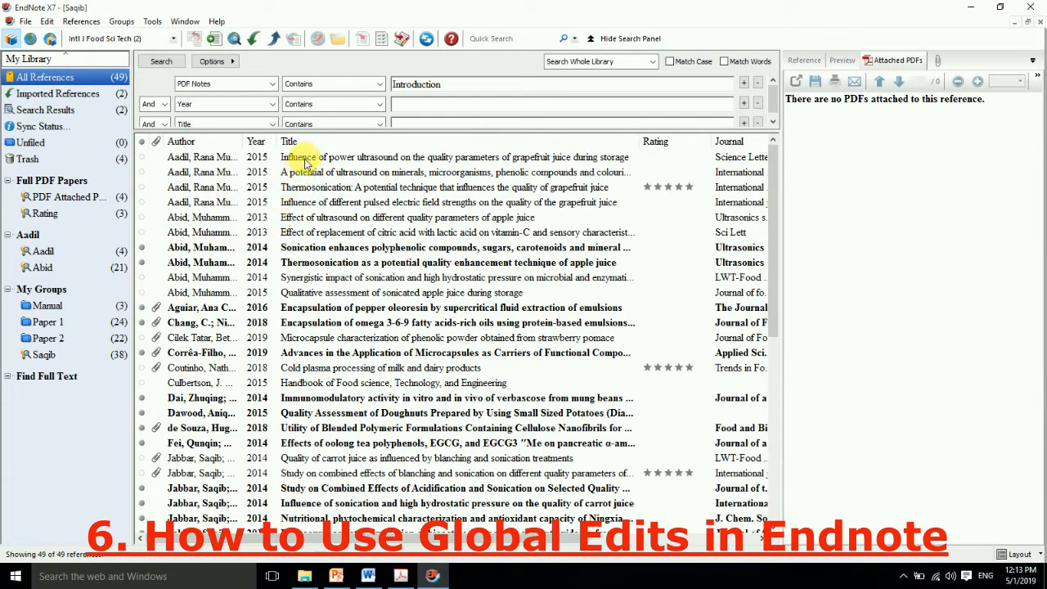
left_click(307, 160)
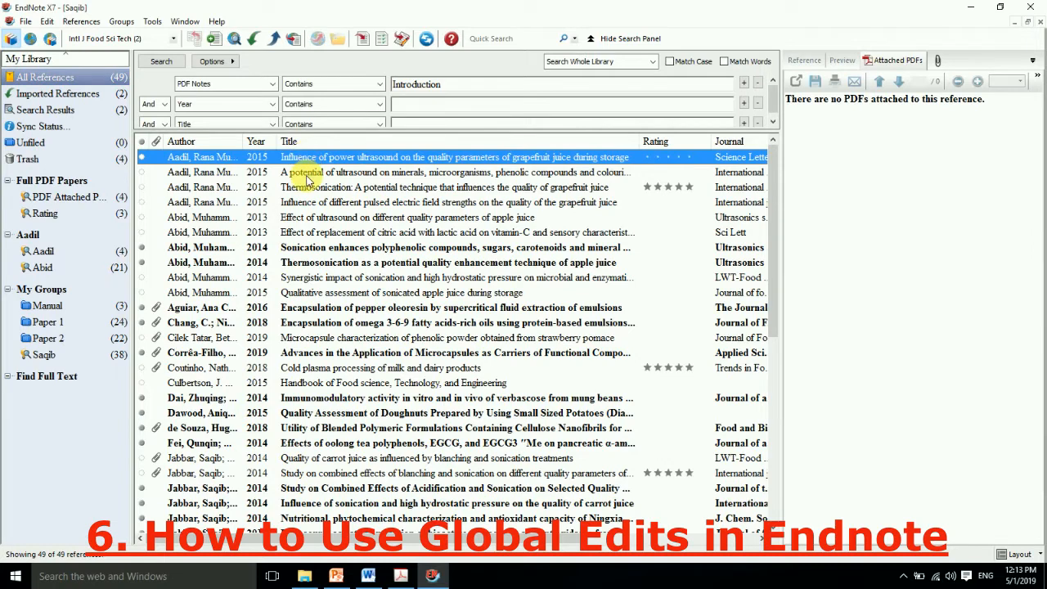
left_click(307, 176, "ctrl")
left_click(315, 459, "ctrl")
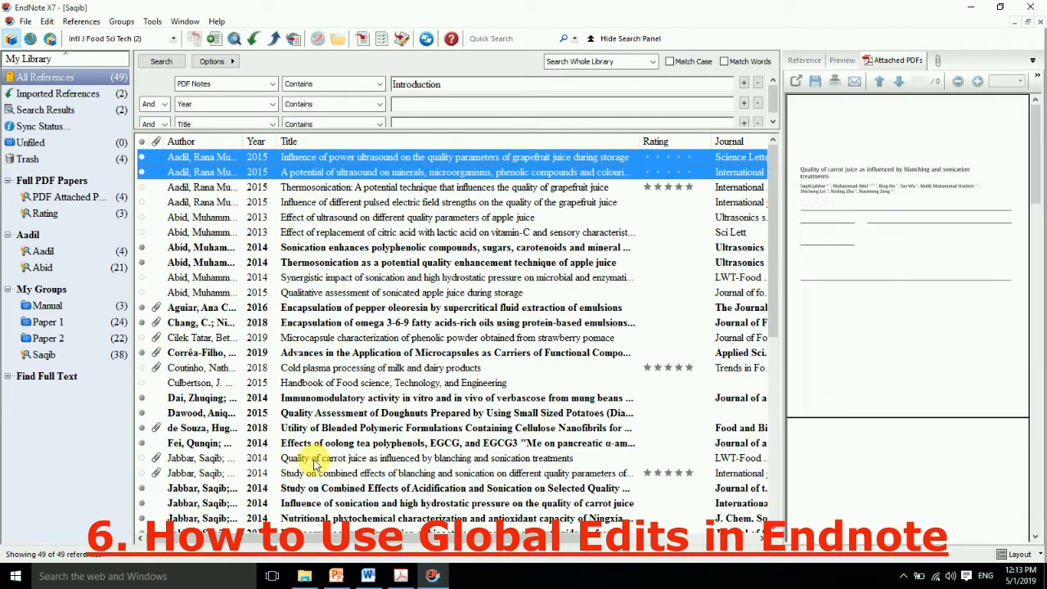
left_click(302, 518, "ctrl")
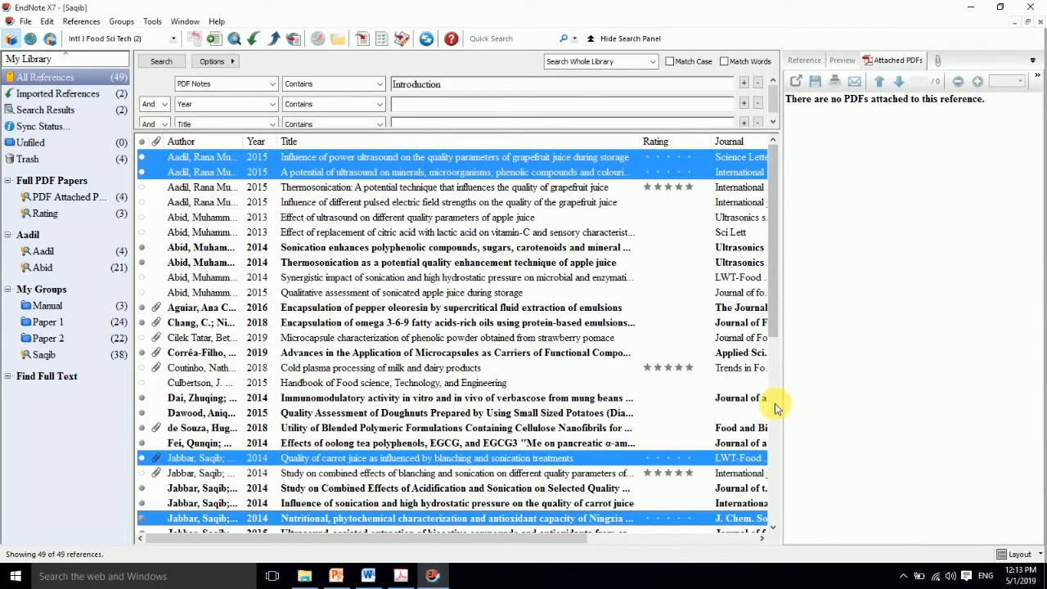
right_click(325, 175)
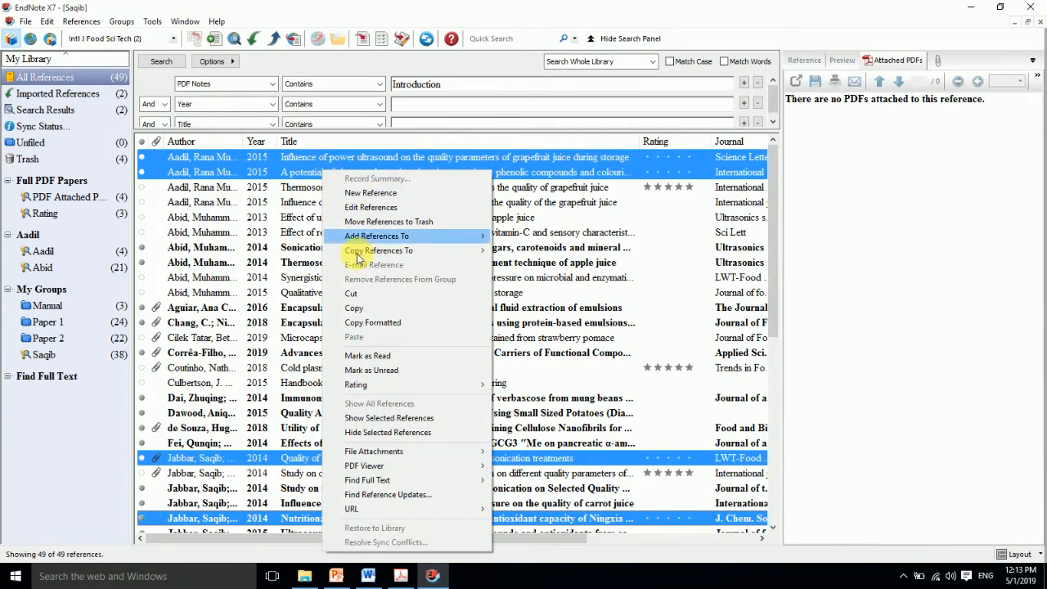
left_click(394, 420)
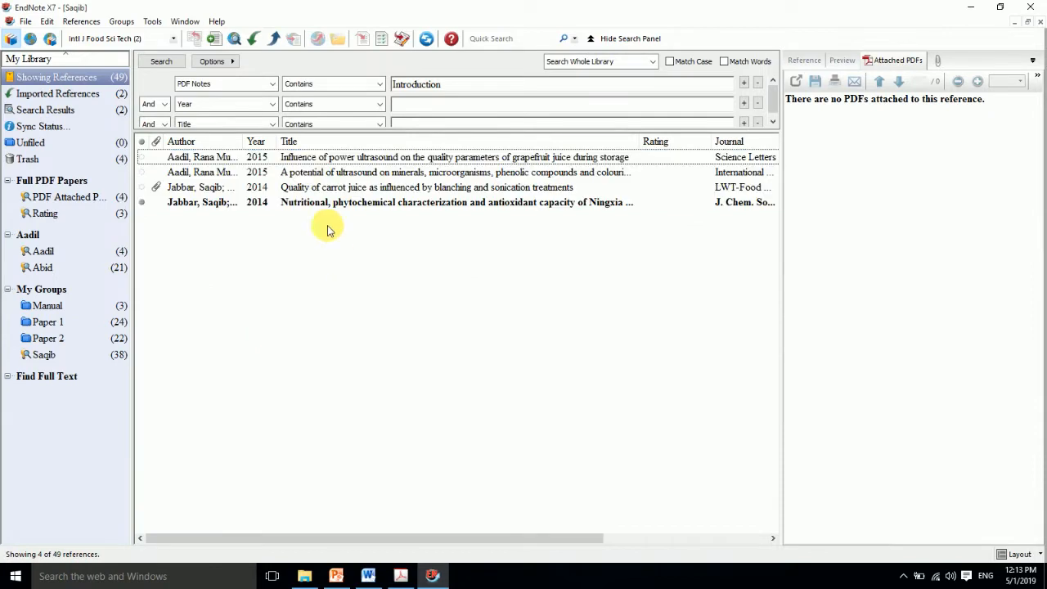
- Open the record of the 2015 power ultrasound grapefruit juice reference, review its fields, and close it
left_click(331, 162)
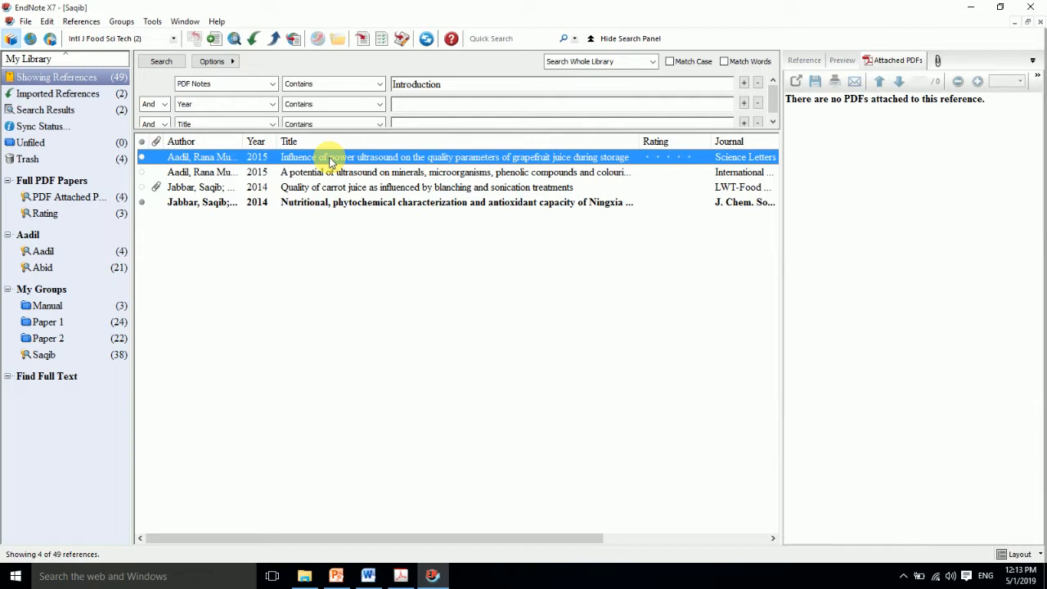
double_click(330, 161)
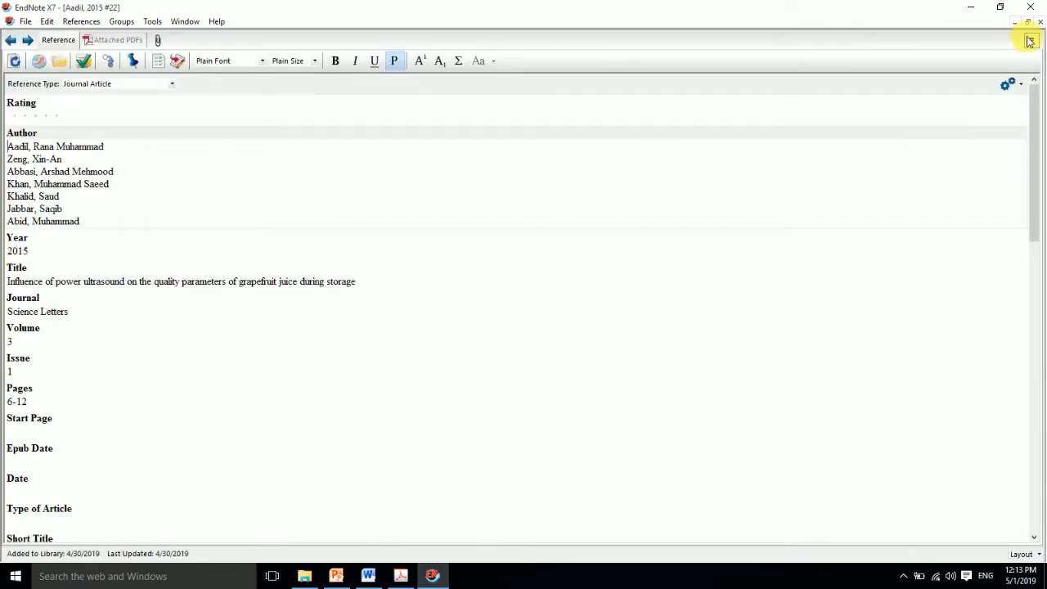
left_click(1040, 22)
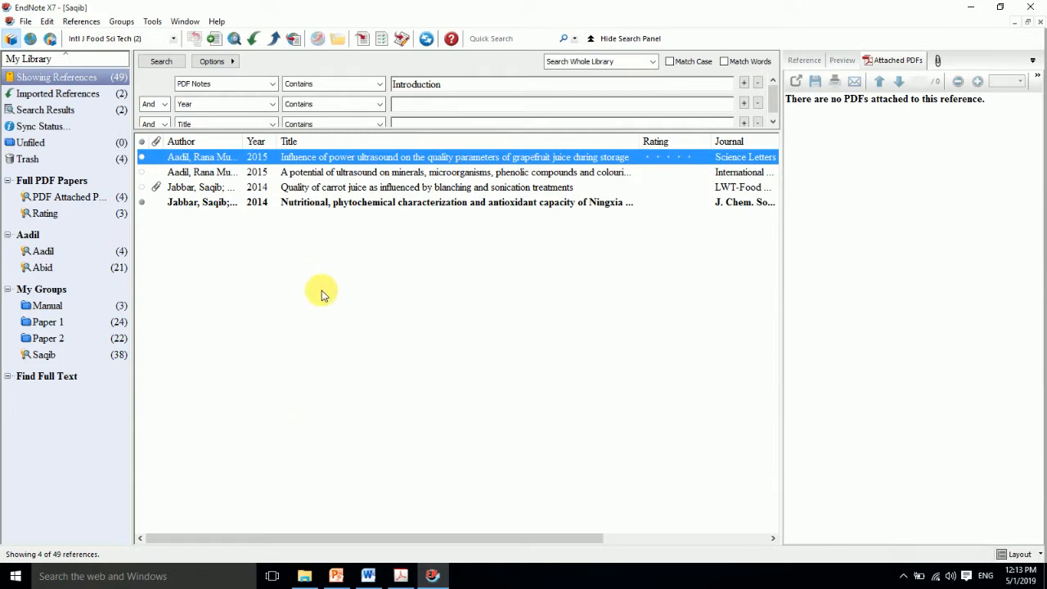
- Go to outline item 7 in PowerPoint, and open the Endnote folder on Local Disk (I:) in File Explorer
left_click(334, 577)
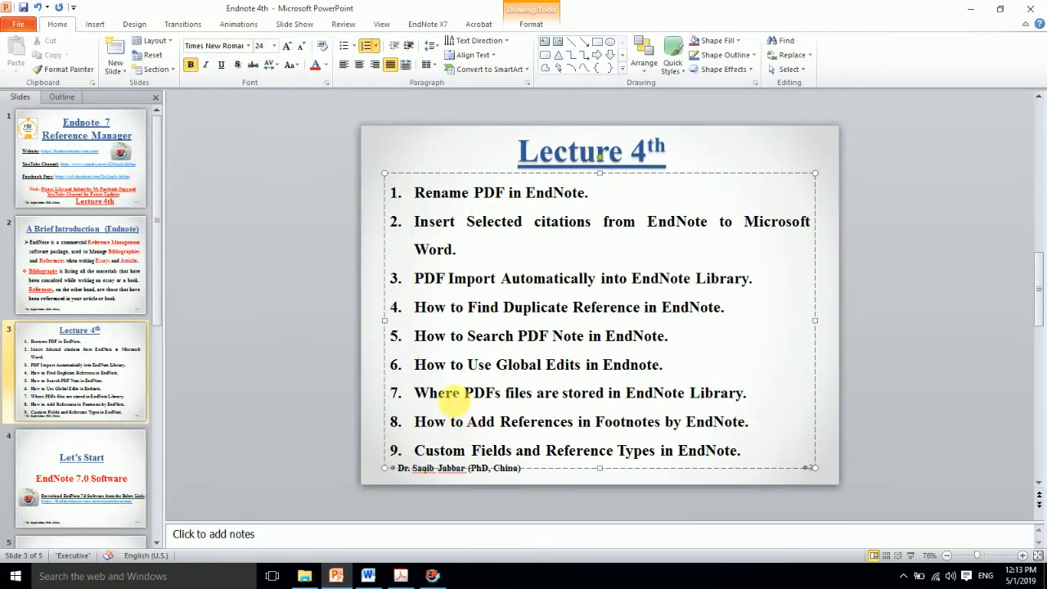
left_click(460, 393)
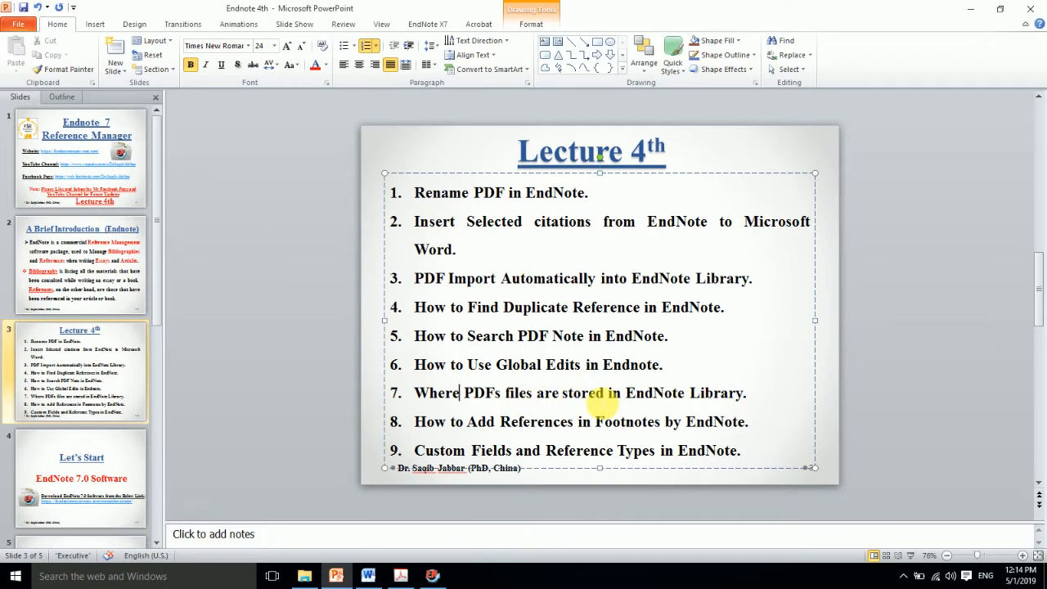
left_click(304, 576)
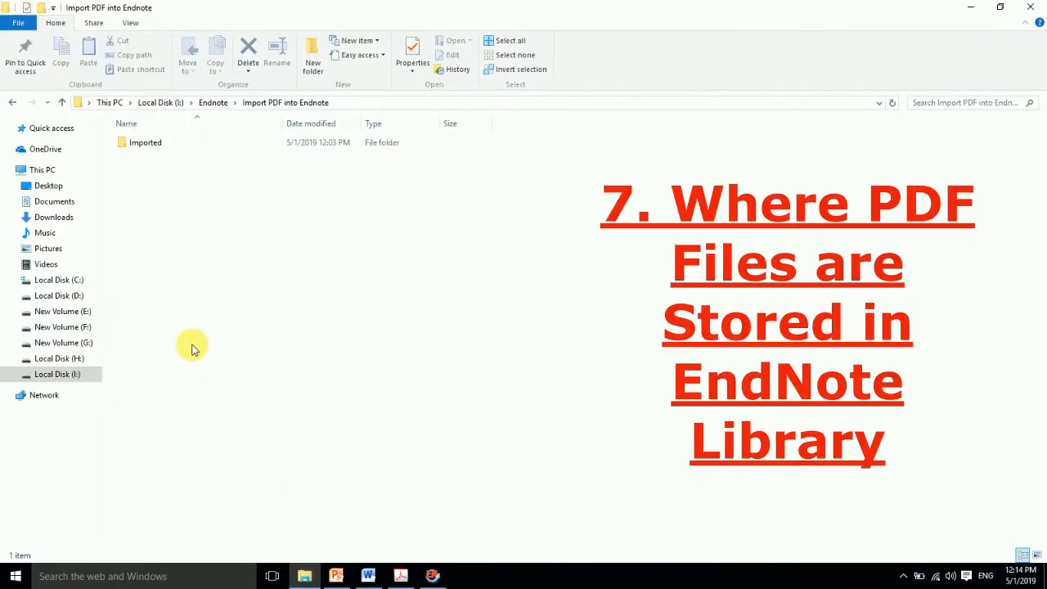
left_click(62, 374)
left_click(141, 159)
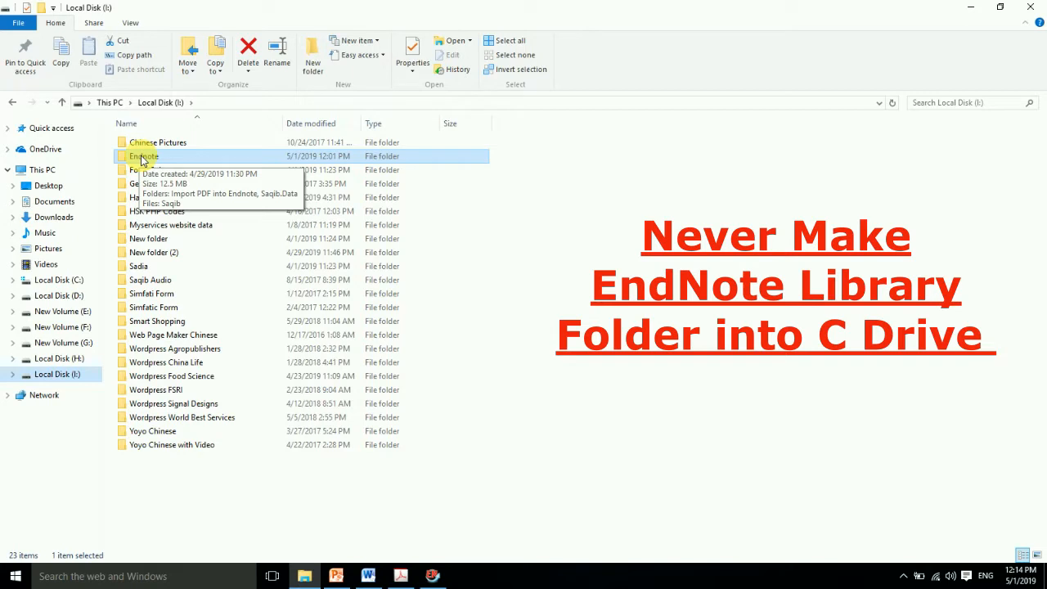
double_click(142, 158)
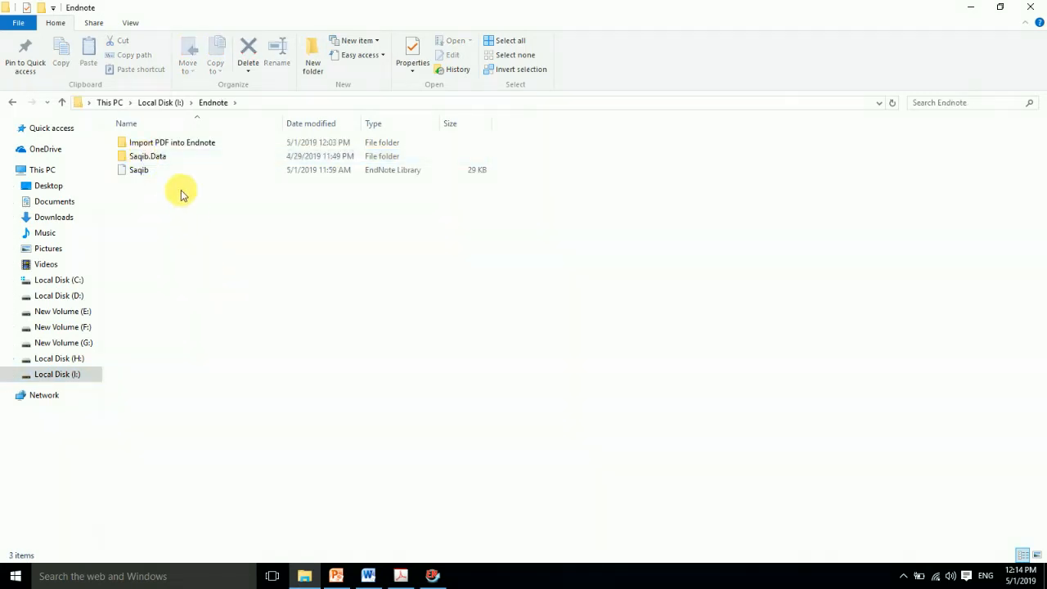
- Select the EndNote library file together with its .Data folder to point out the pair, and clear the selection
left_click(142, 174)
left_click(141, 157, "ctrl")
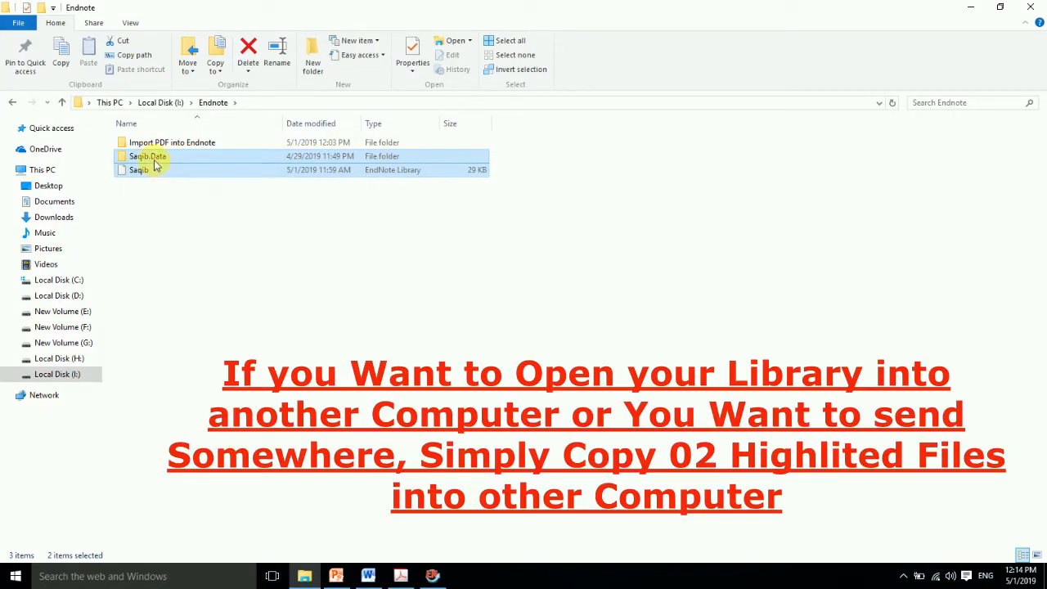
left_click(149, 203)
left_click(149, 161)
double_click(150, 159)
double_click(135, 143)
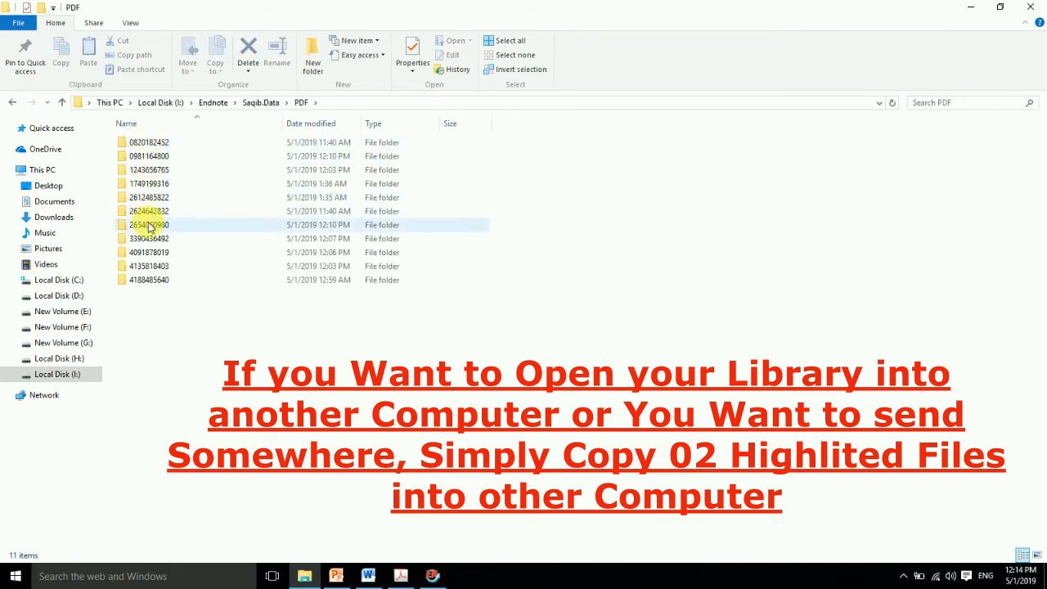
double_click(148, 273)
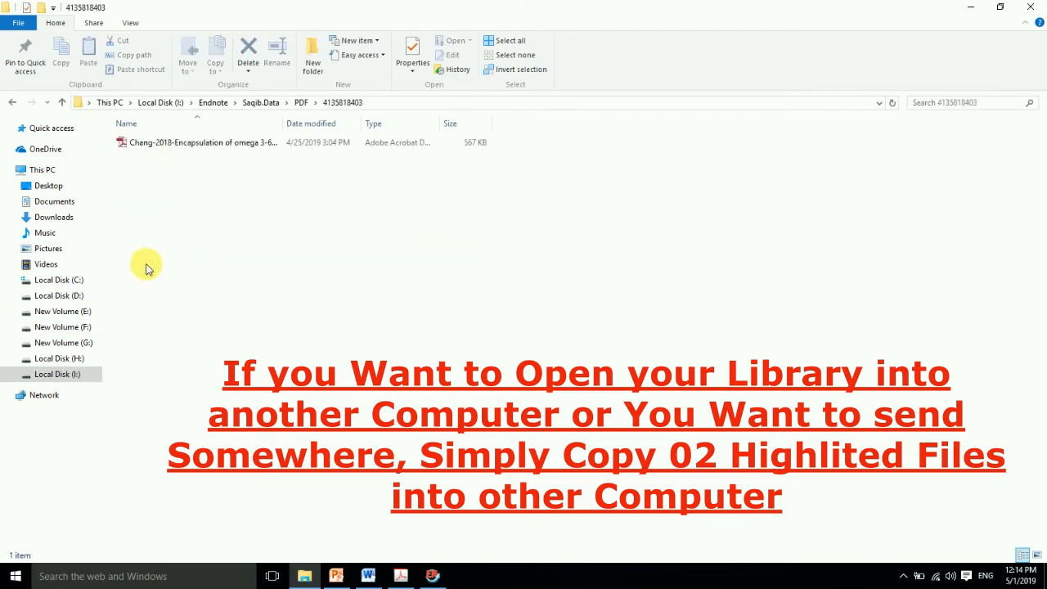
left_click(63, 104)
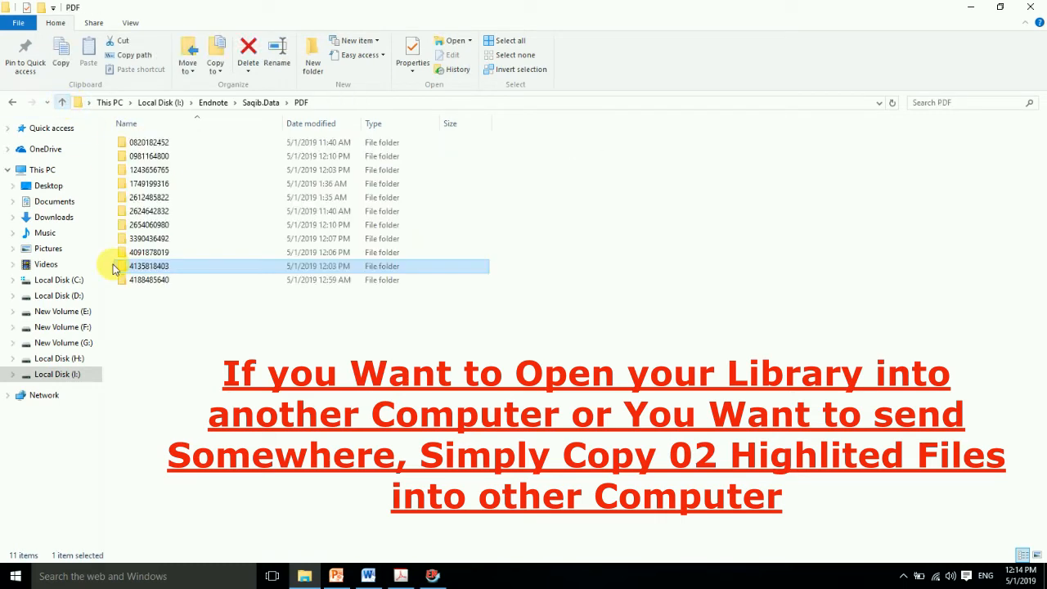
double_click(144, 288)
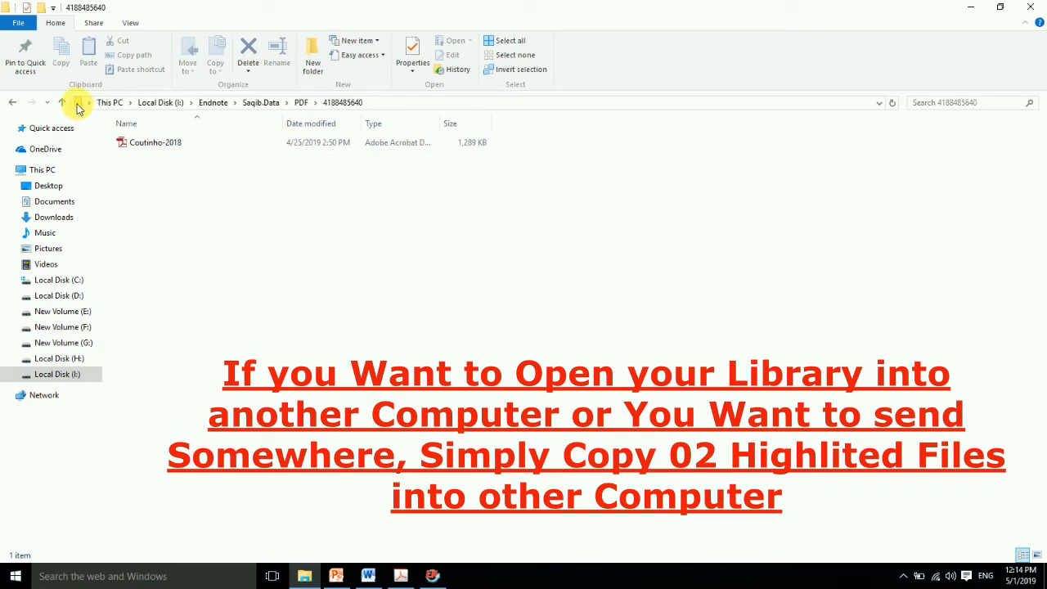
left_click(63, 104)
double_click(146, 157)
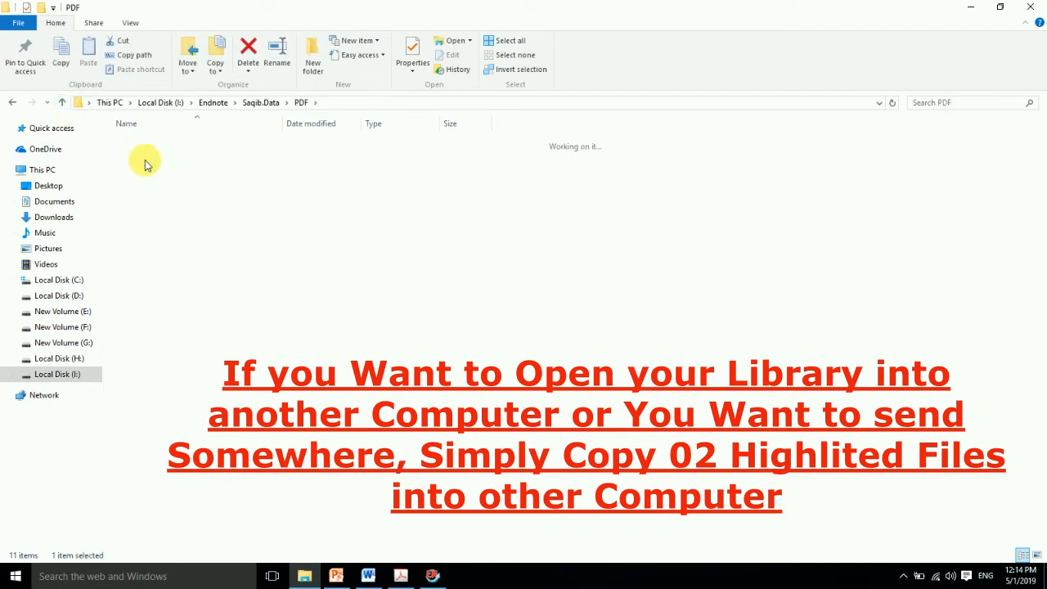
left_click(62, 104)
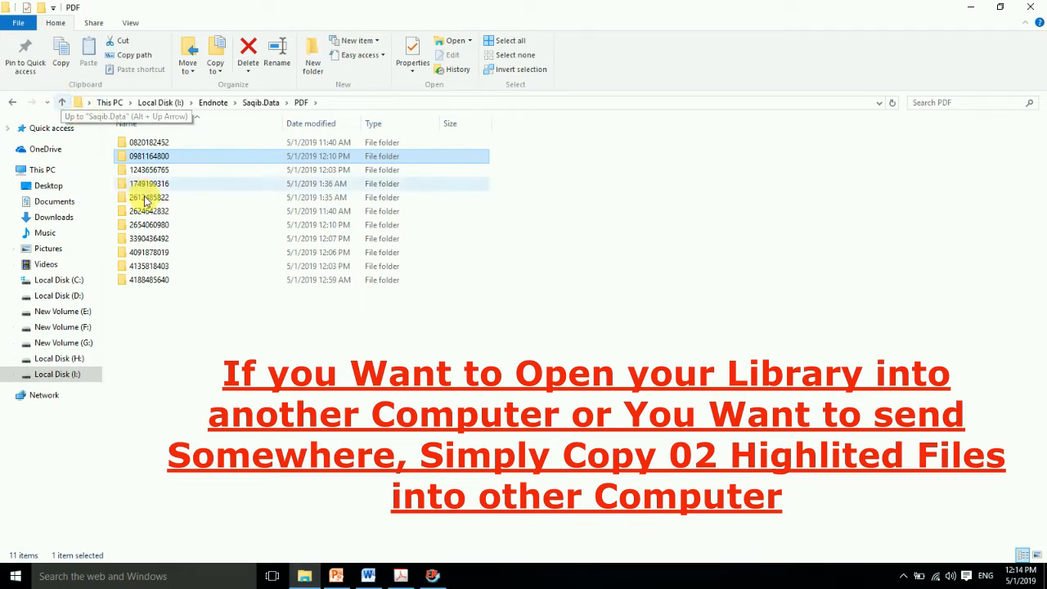
- Go back up to the Endnote folder and select the library's .Data folder together with the EndNote library file
left_click(64, 104)
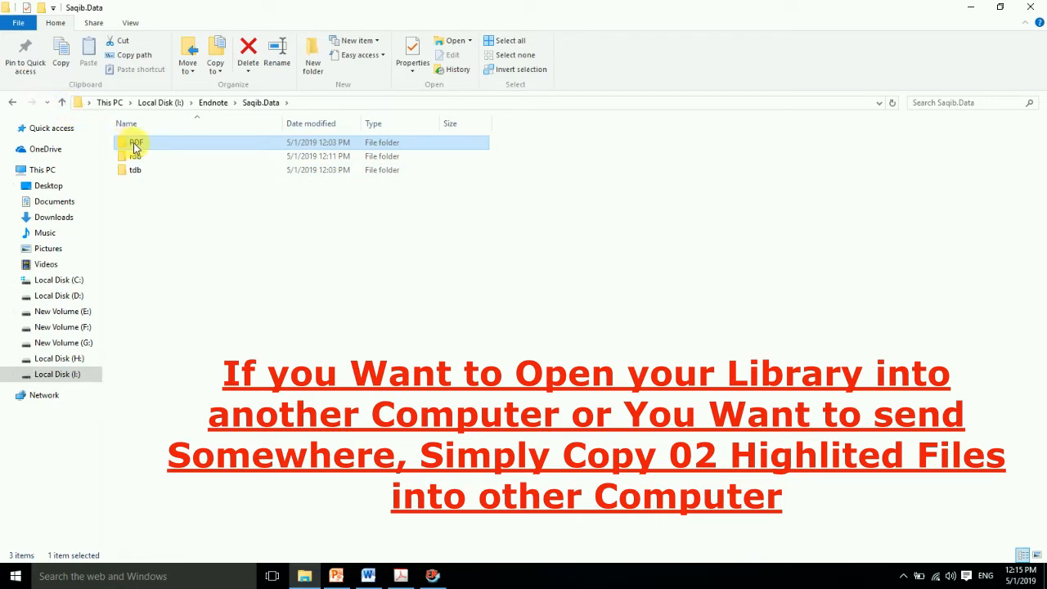
left_click(62, 103)
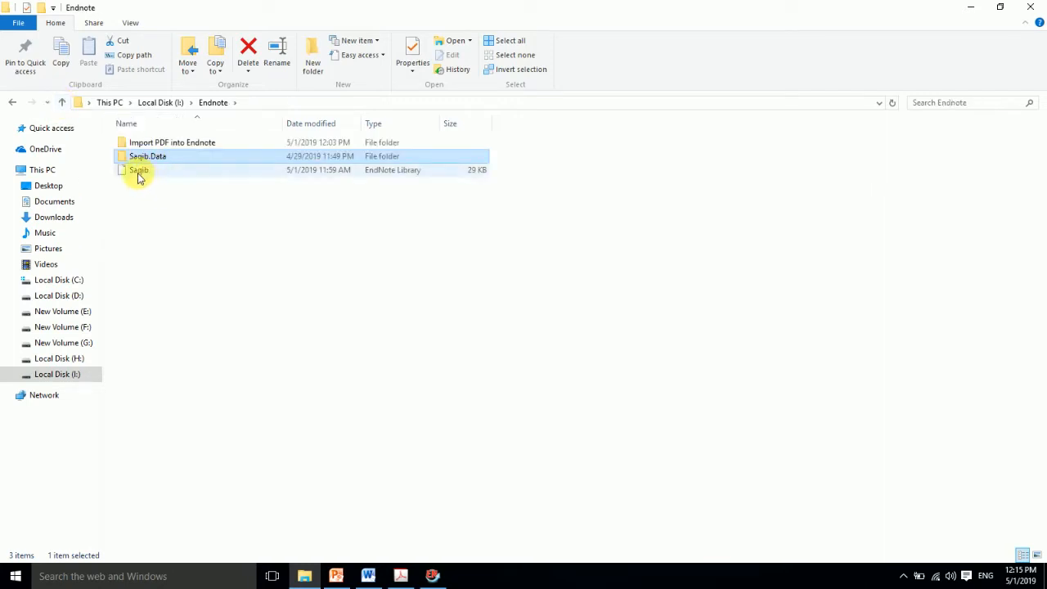
left_click(139, 175, "ctrl")
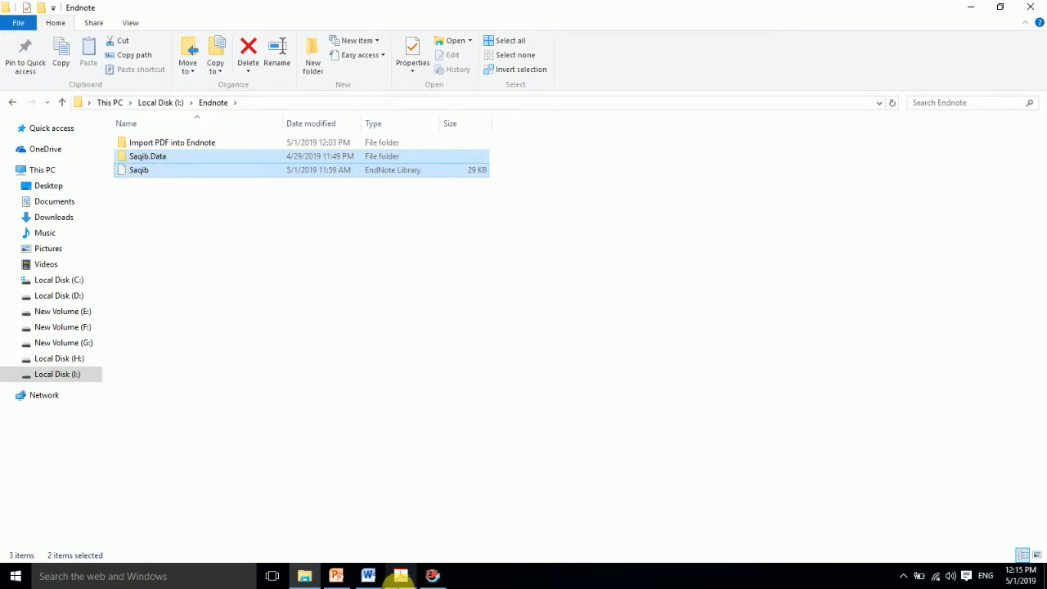
- Check outline item 8 in PowerPoint, switch to the Word article, and insert a footnote after "fermented" in its first sentence
left_click(339, 578)
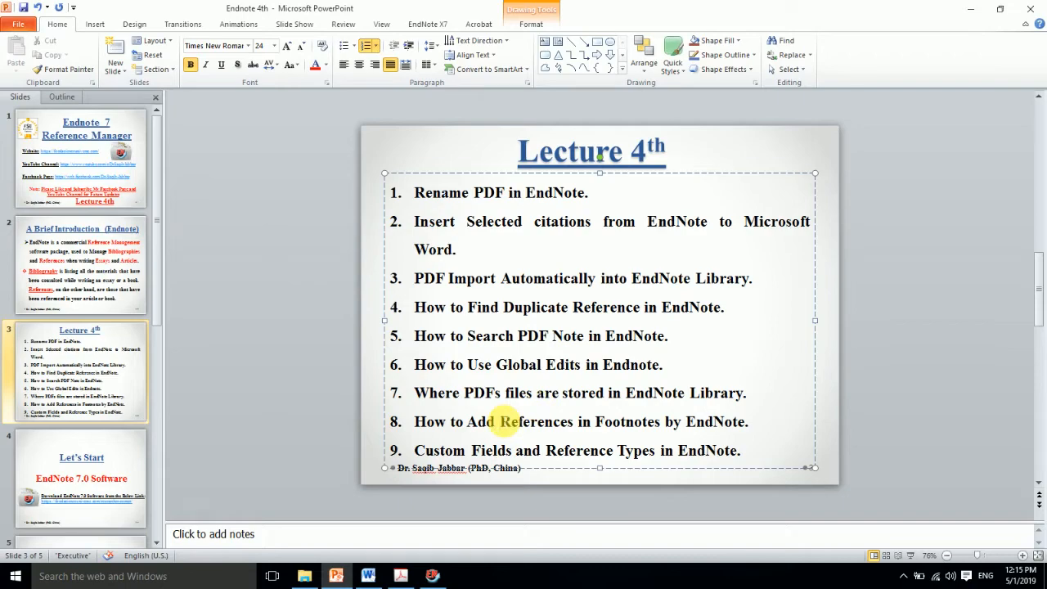
left_click(369, 576)
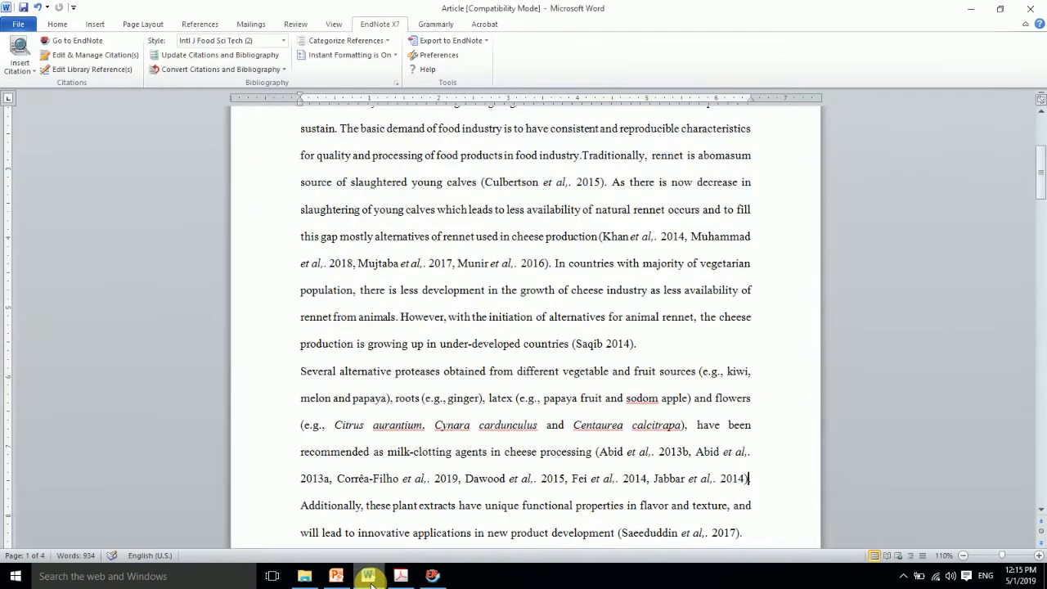
left_click_drag(1039, 194, 1035, 137)
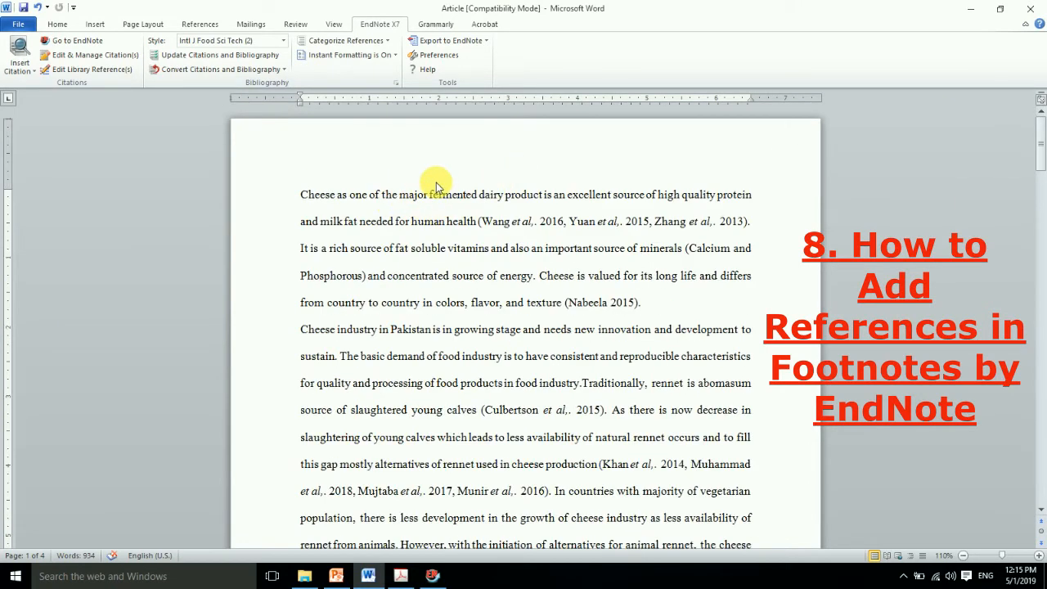
left_click(478, 195)
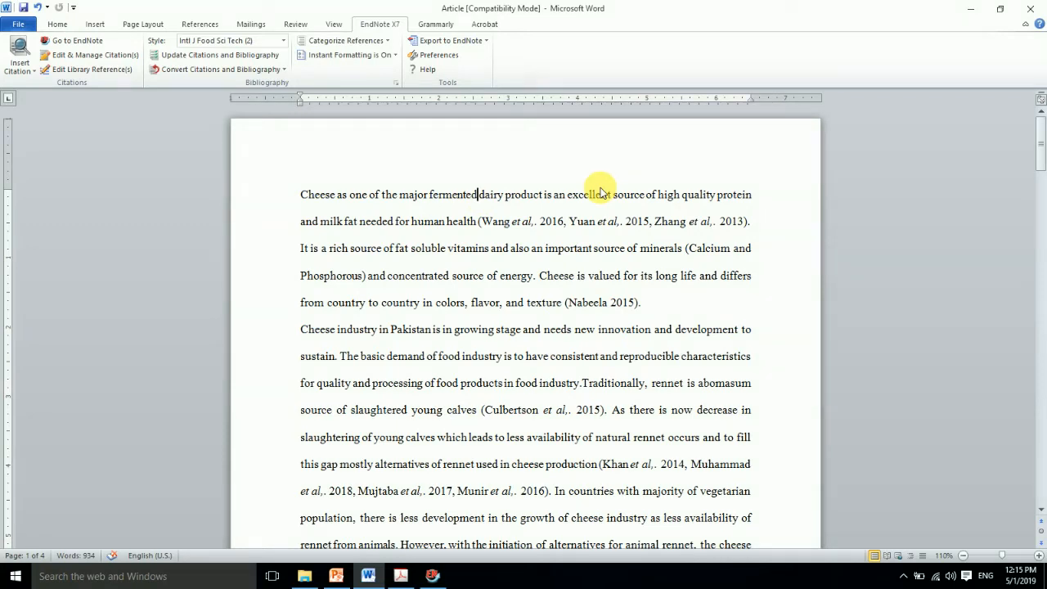
left_click(191, 25)
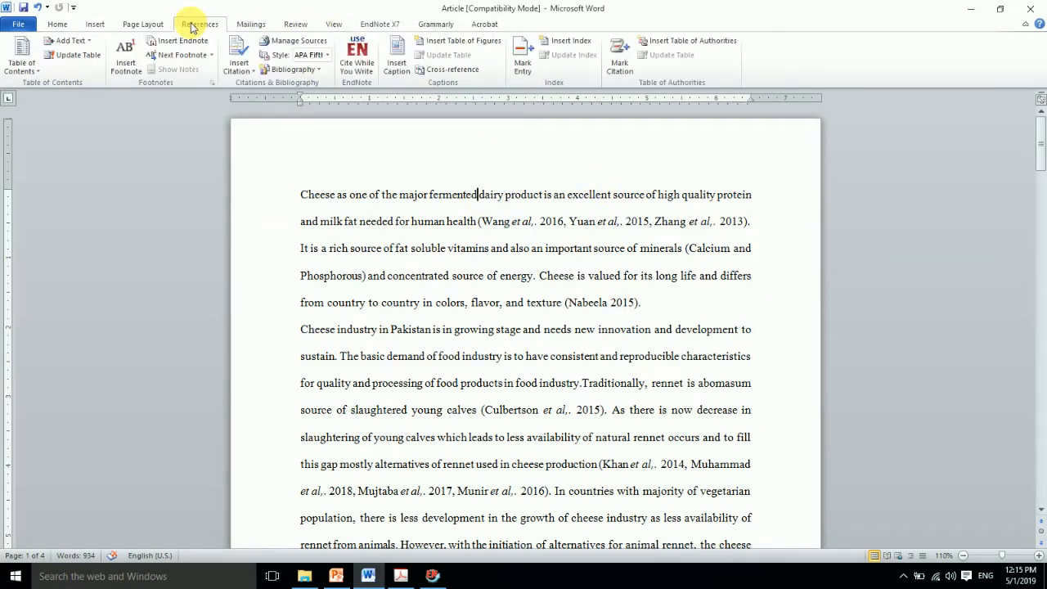
left_click(124, 56)
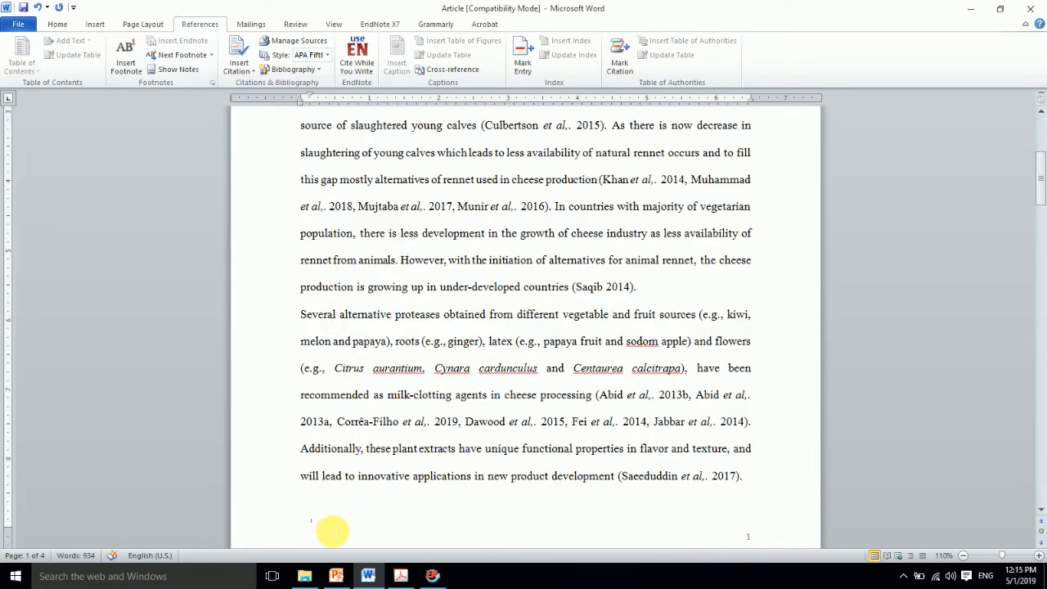
- From all references in EndNote, insert the 2019 strawberry pomace microcapsule reference as a citation in the new Word footnote
left_click_drag(1041, 188, 1039, 215)
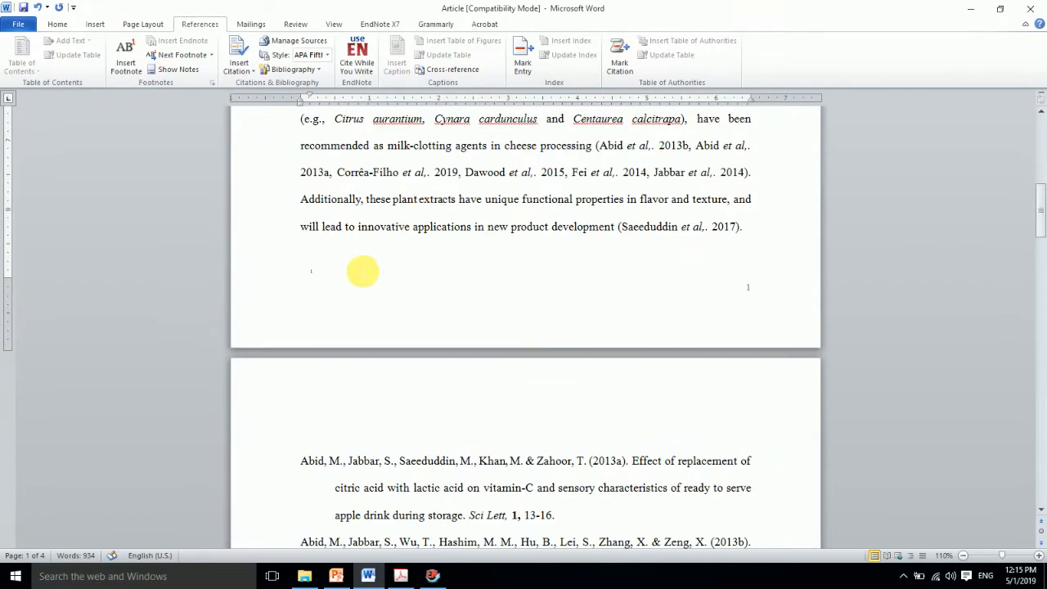
left_click(432, 576)
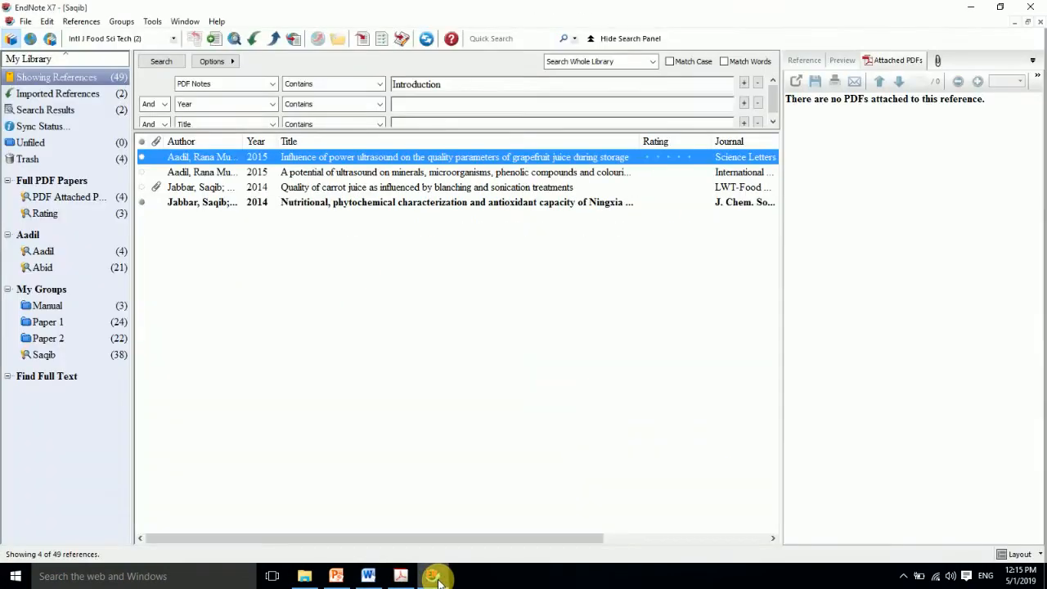
left_click(42, 94)
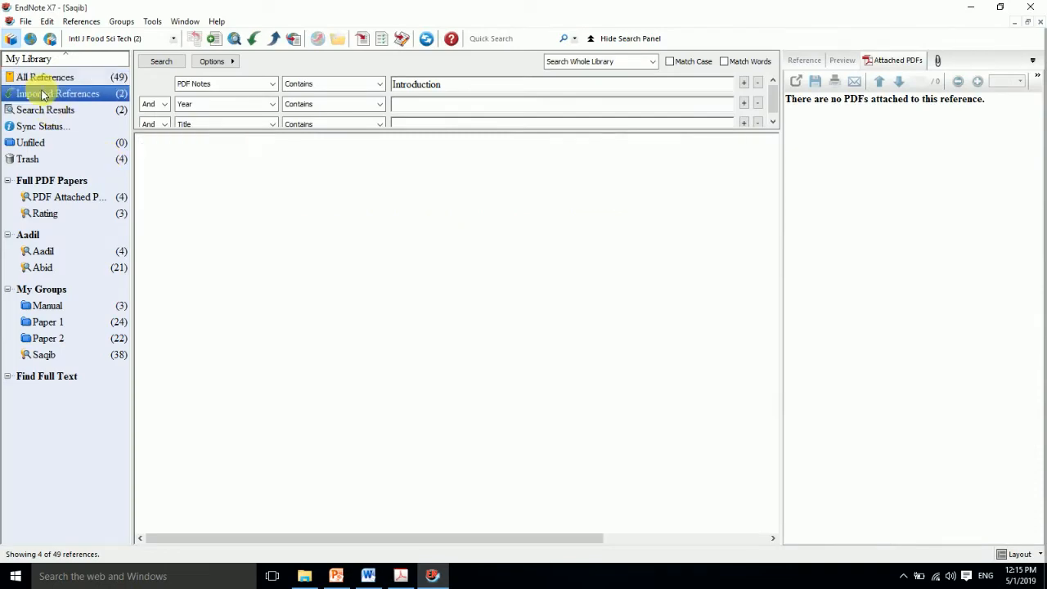
left_click(45, 78)
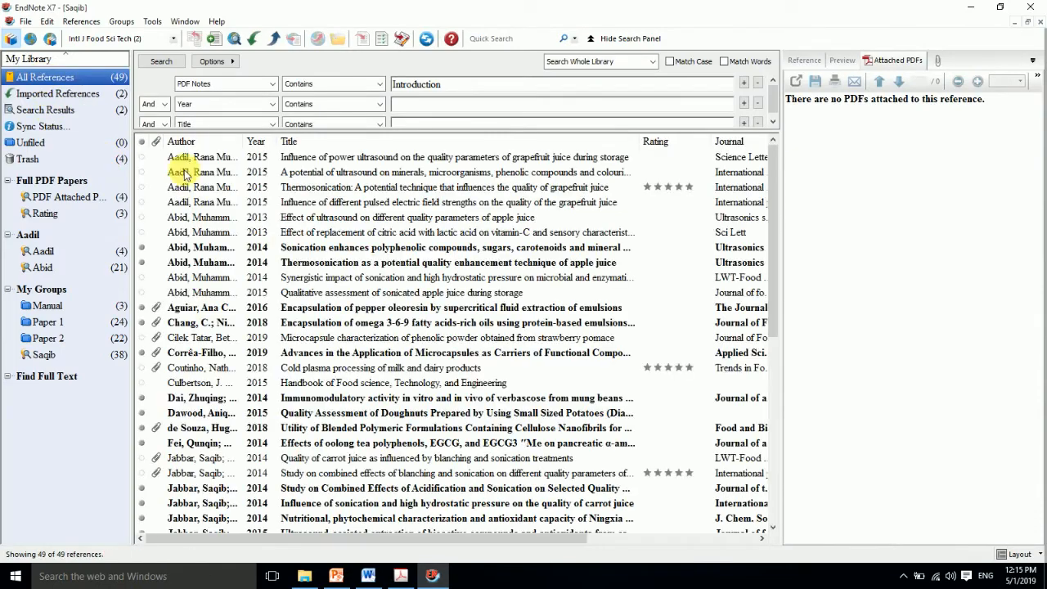
left_click(330, 340)
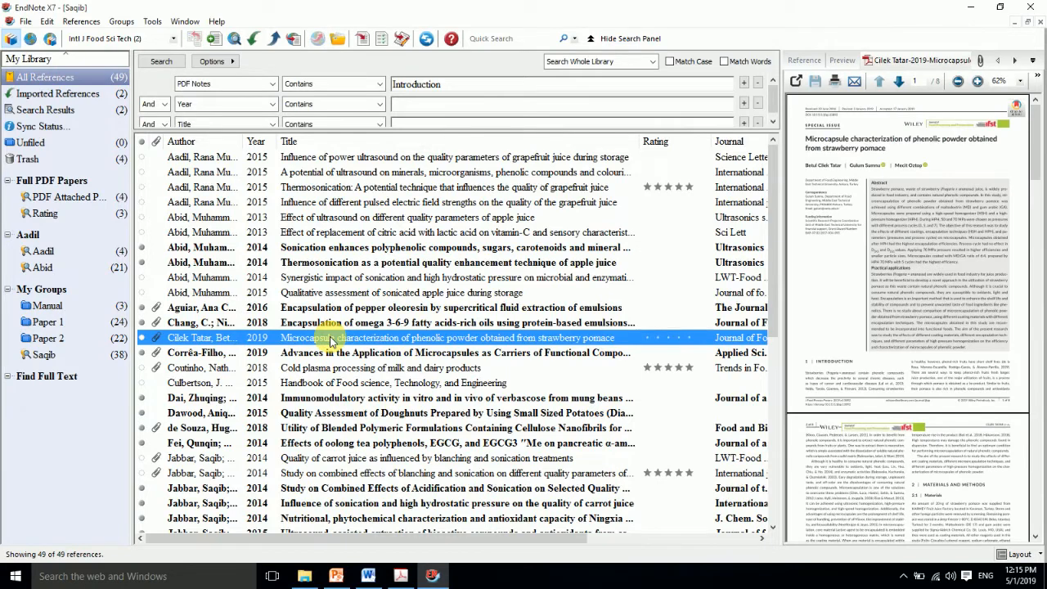
left_click(362, 40)
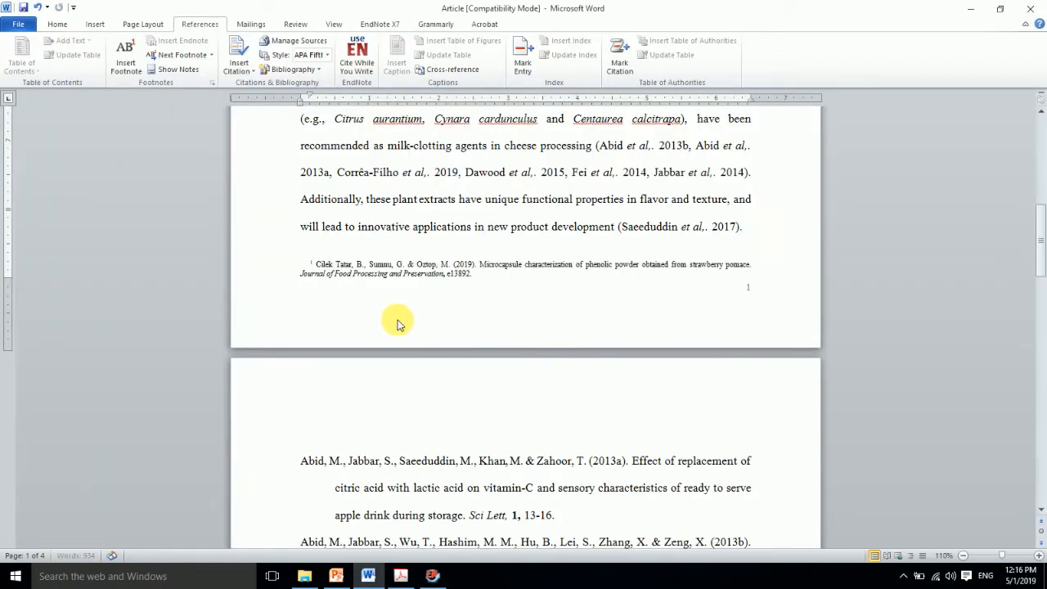
- Insert a second footnote after "product" in the article's first sentence, enter a person's first name as its text, and select the first footnote's citation
left_click_drag(1043, 270, 1021, 135)
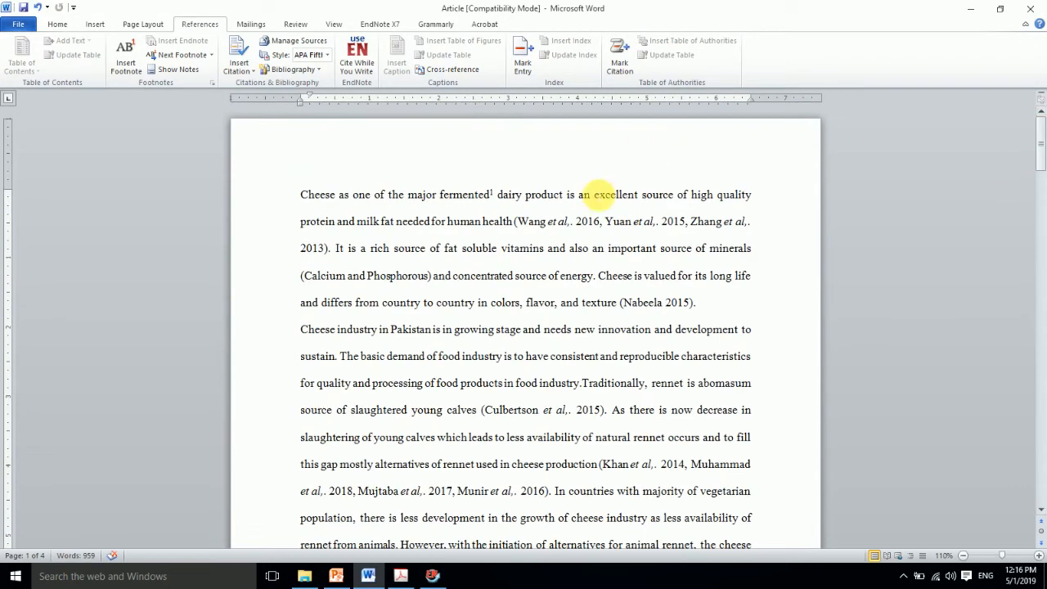
left_click(565, 195)
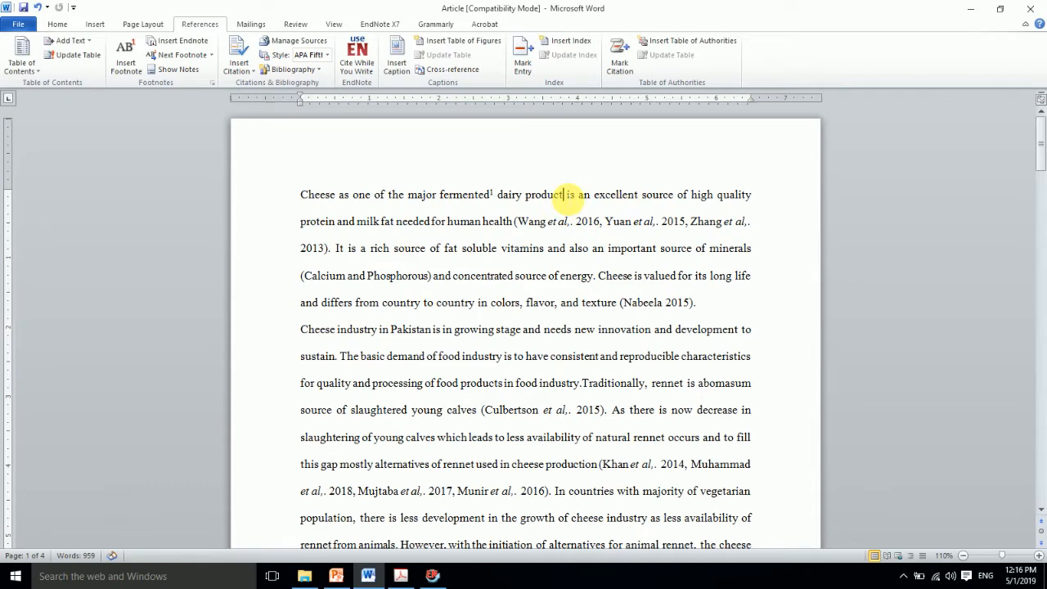
left_click(120, 65)
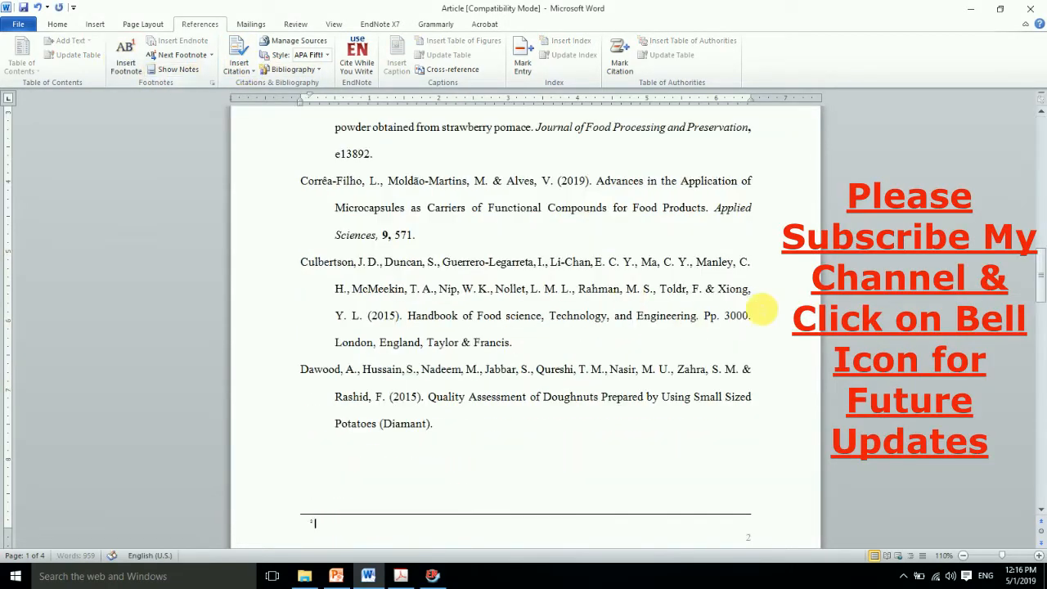
scroll(1043, 233, "down", 5)
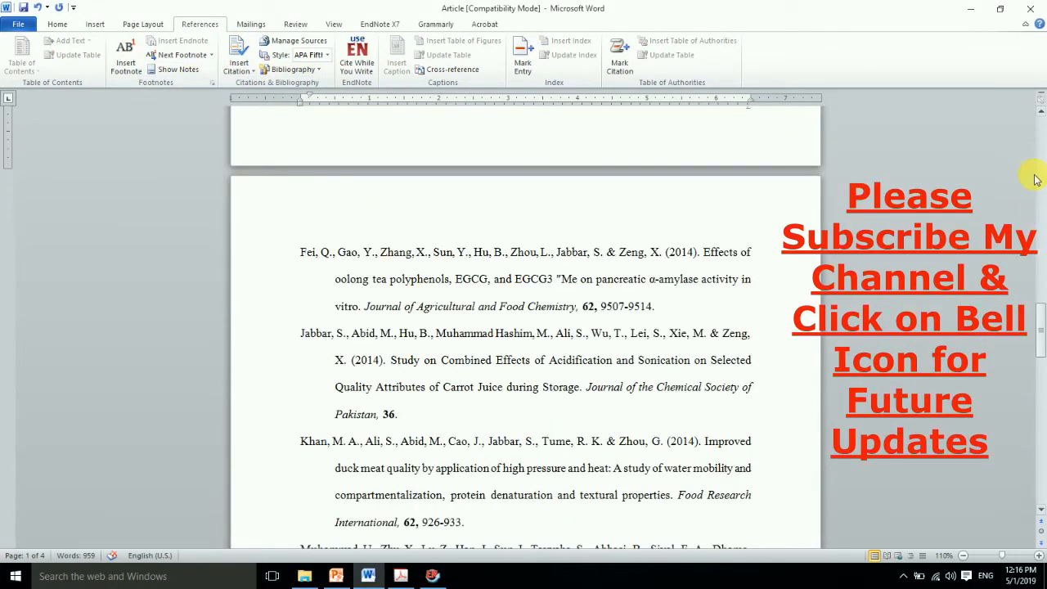
left_click_drag(1042, 329, 1031, 227)
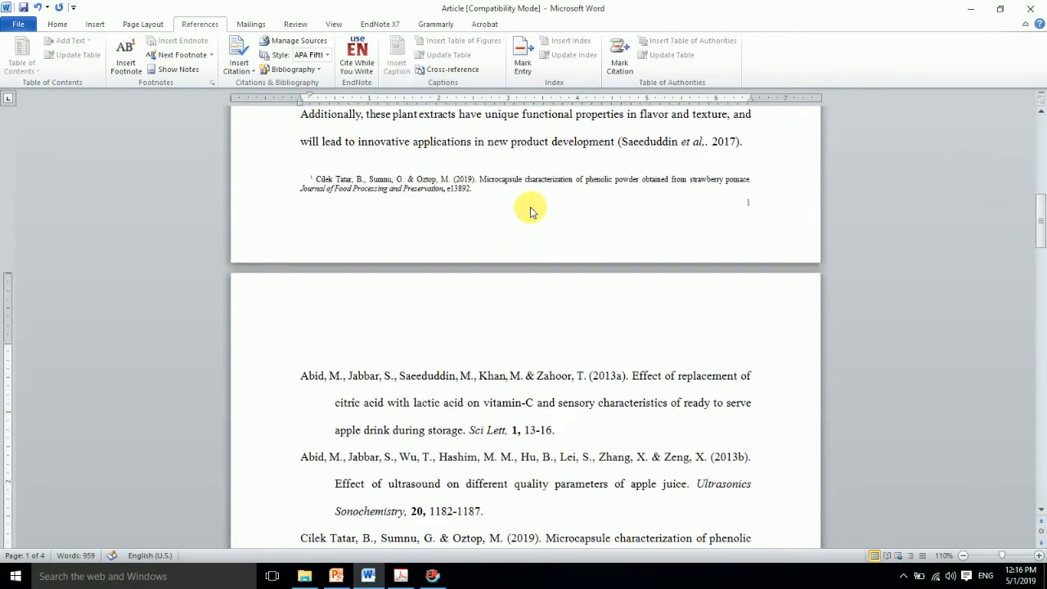
left_click(479, 195)
key("Return")
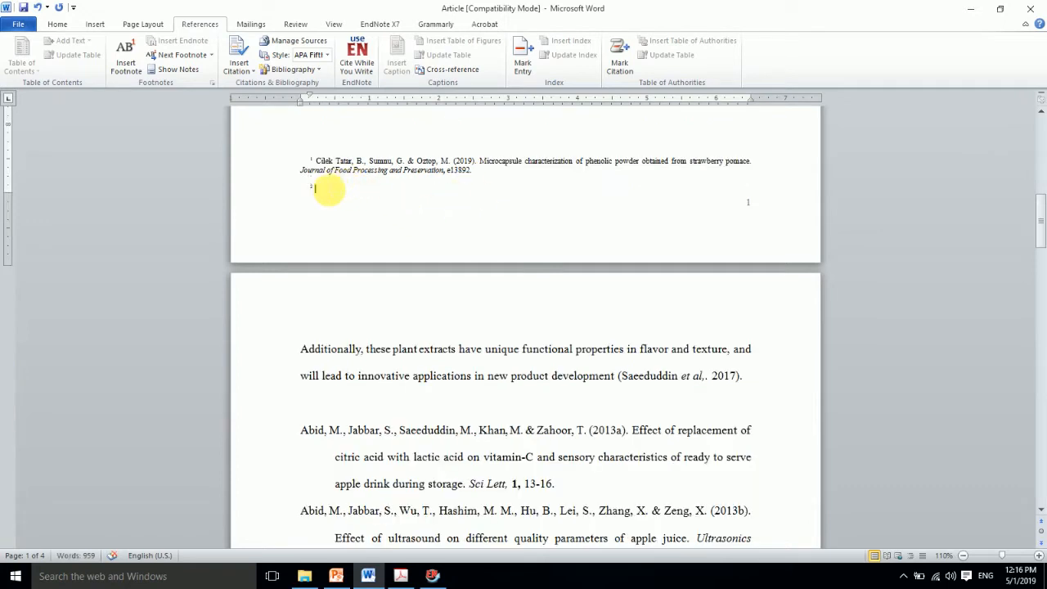
type("Saqib")
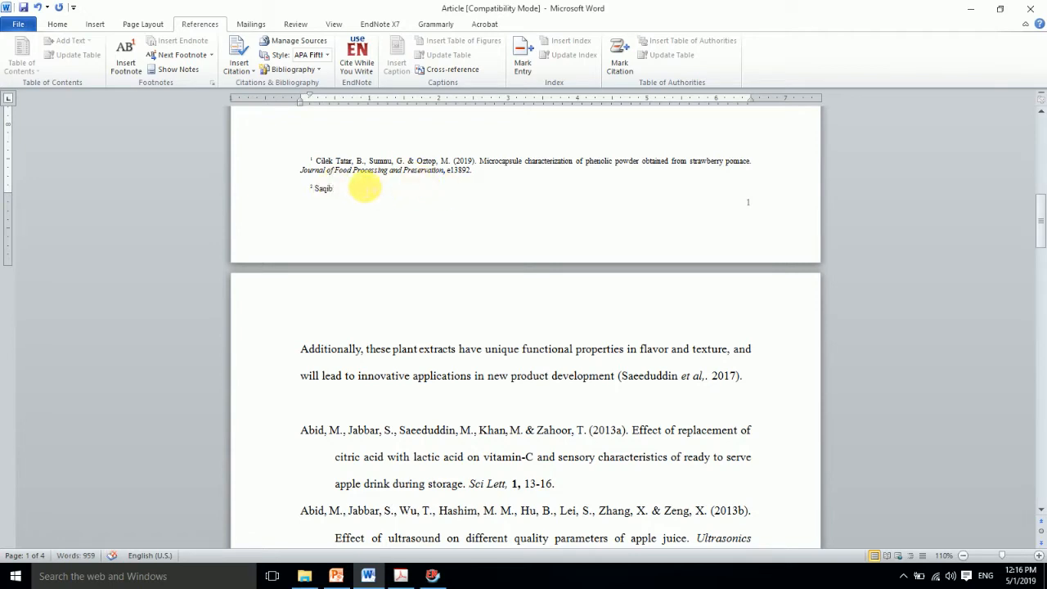
triple_click(350, 170)
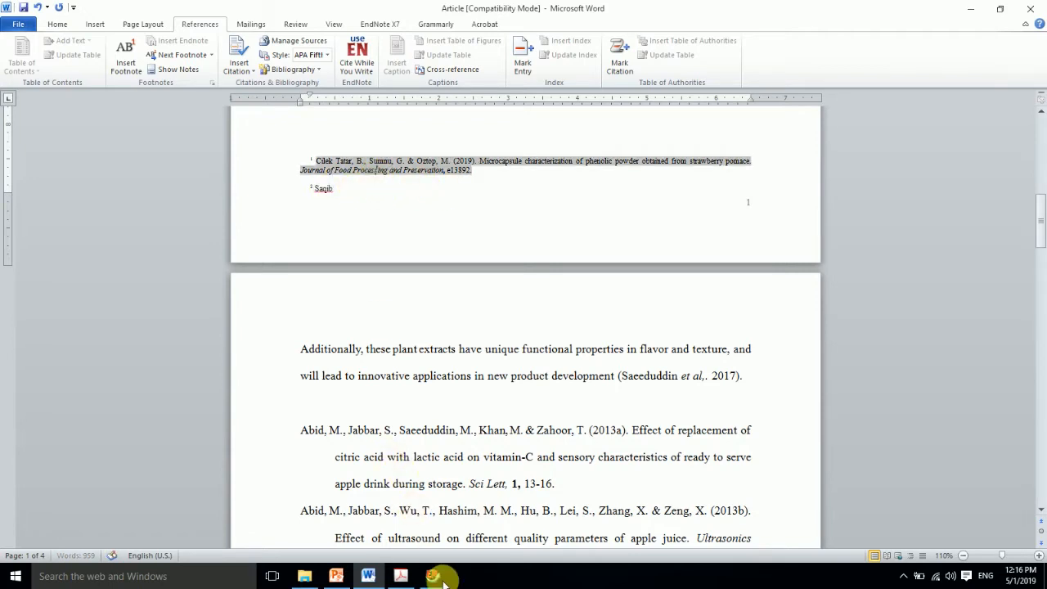
- Go to outline item 9, Custom Fields and Reference Types, in PowerPoint, and switch to EndNote
left_click(335, 576)
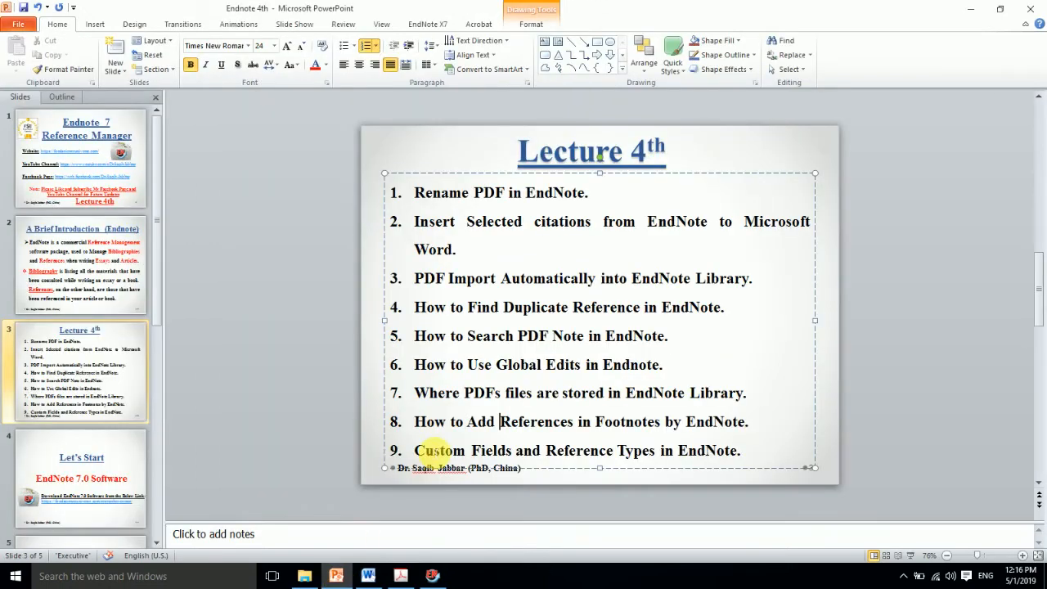
left_click(478, 435)
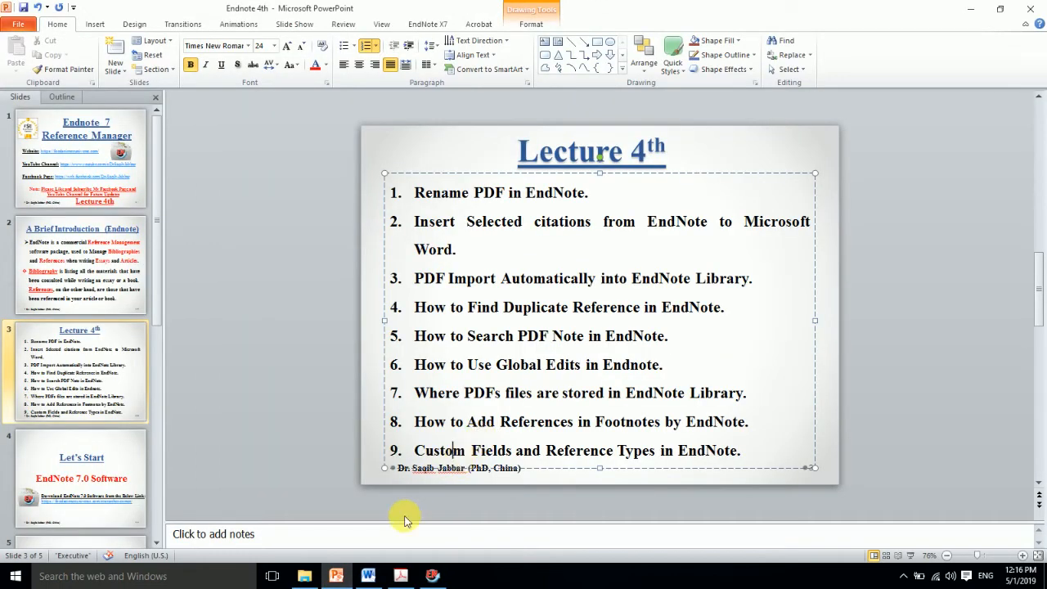
mouse_move(434, 577)
left_click(432, 576)
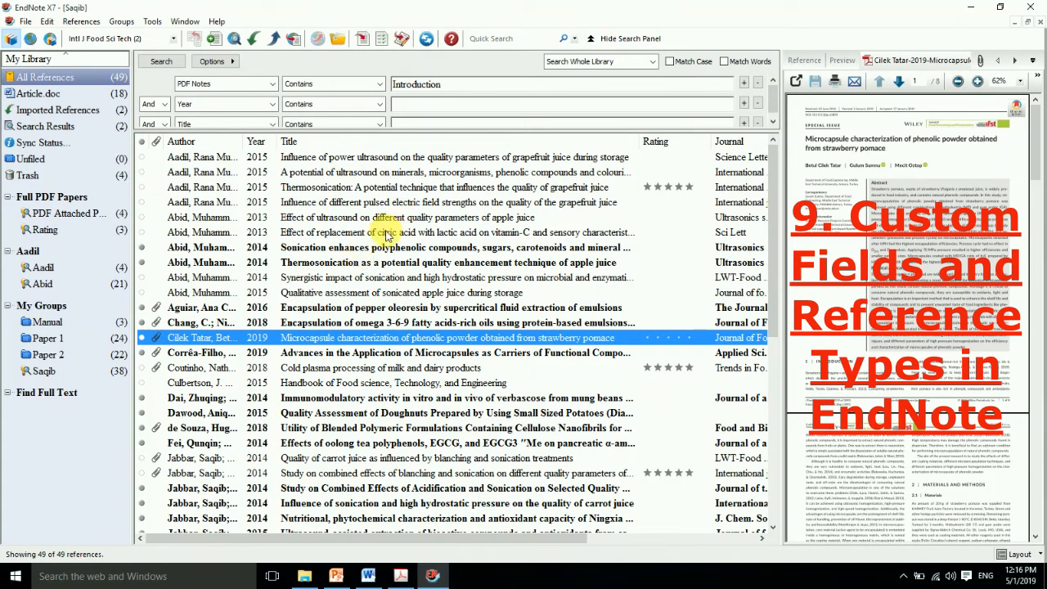
- Open a blank Journal Article reference to view its available fields, and close it without entering data
left_click(313, 187)
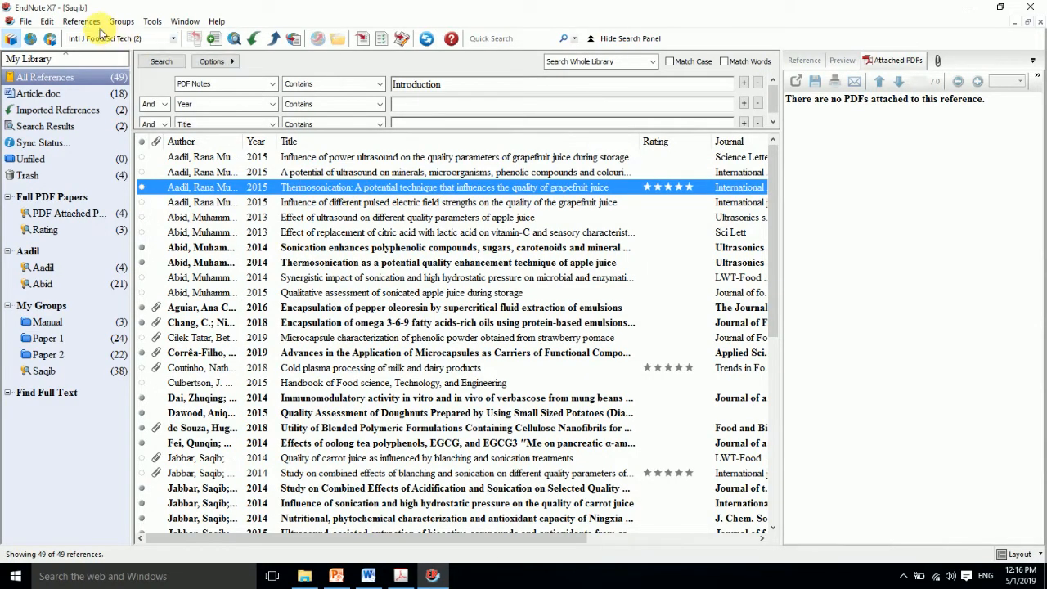
left_click(212, 40)
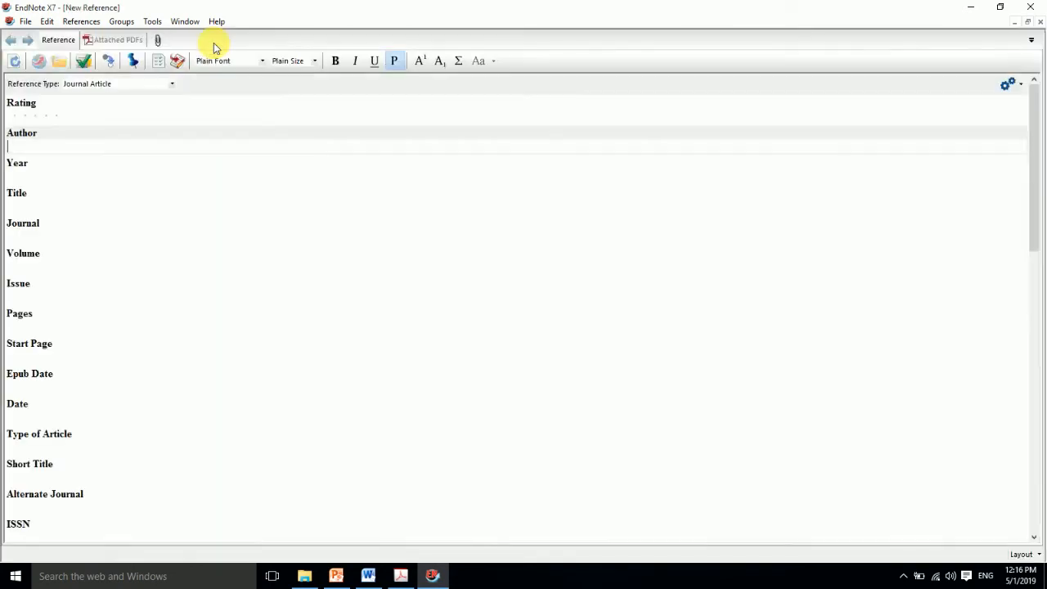
left_click(1039, 24)
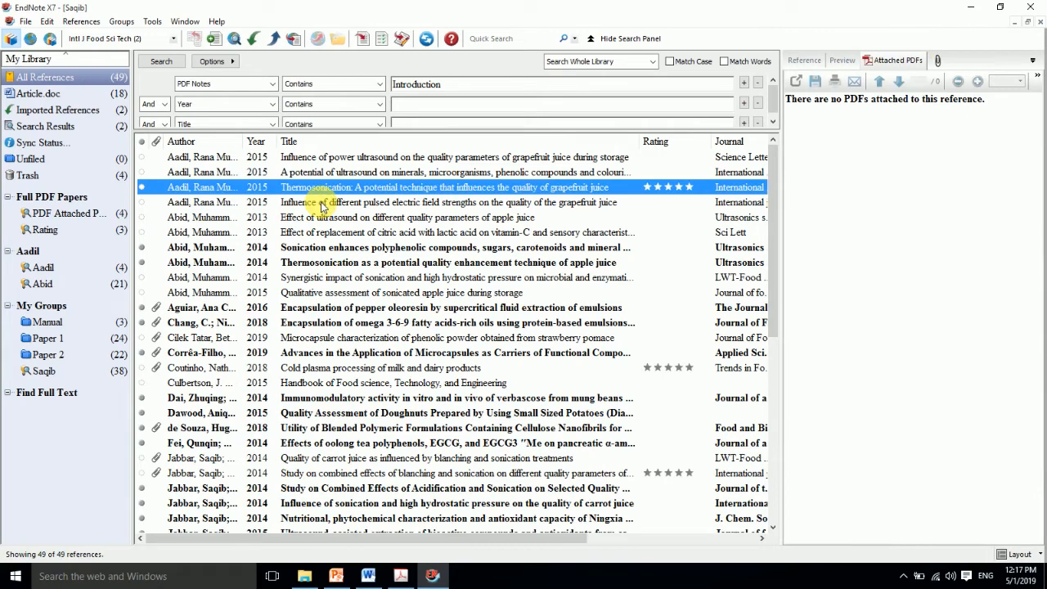
- Open the 2015 pulsed electric field grapefruit juice reference, review its lower fields such as Notes and Research Notes, and close it
double_click(323, 206)
left_click_drag(1035, 199, 283, 445)
left_click_drag(1030, 220, 995, 439)
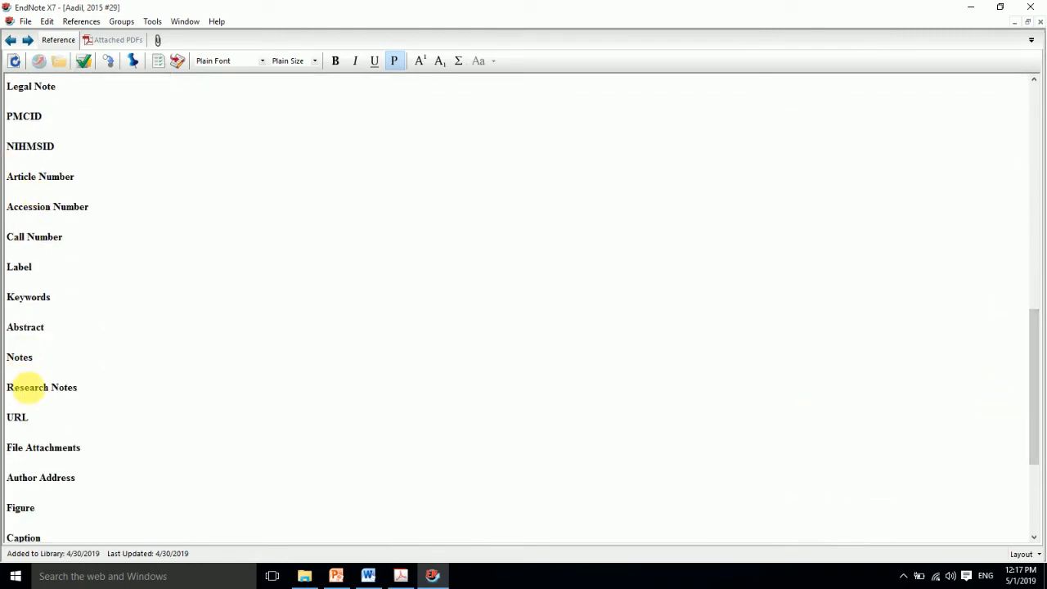
left_click(1041, 24)
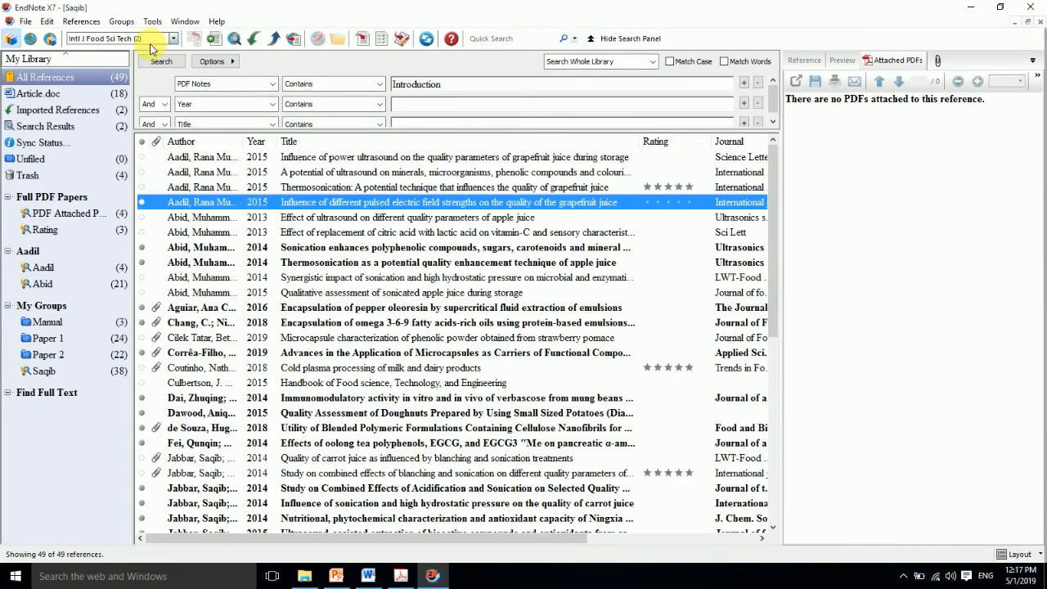
- In the reference type preferences, name the Custom 3 field of the Journal Article type "Technical Name"
left_click(82, 21)
mouse_move(46, 22)
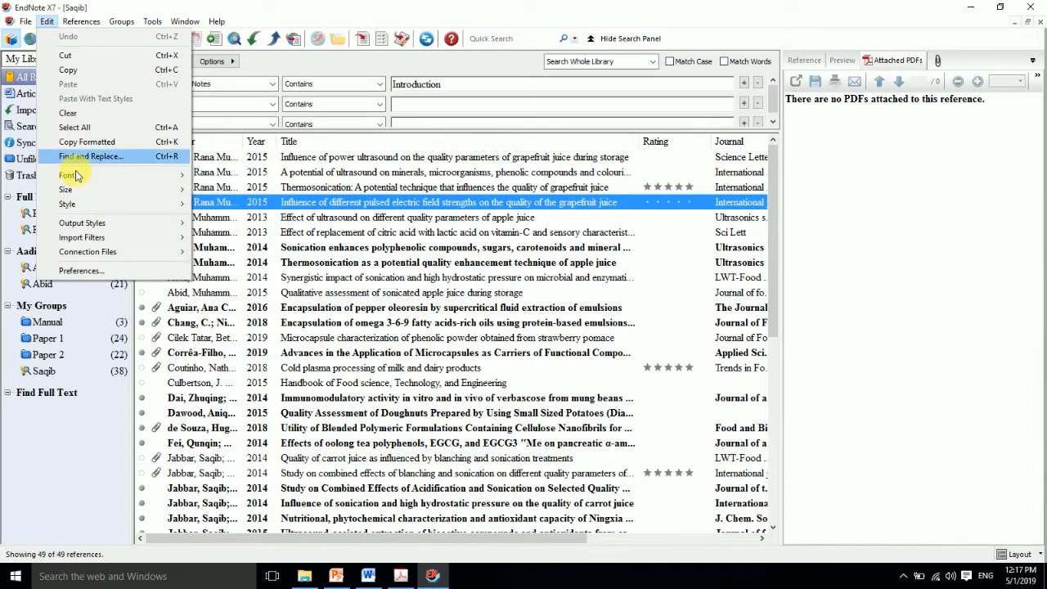
left_click(82, 271)
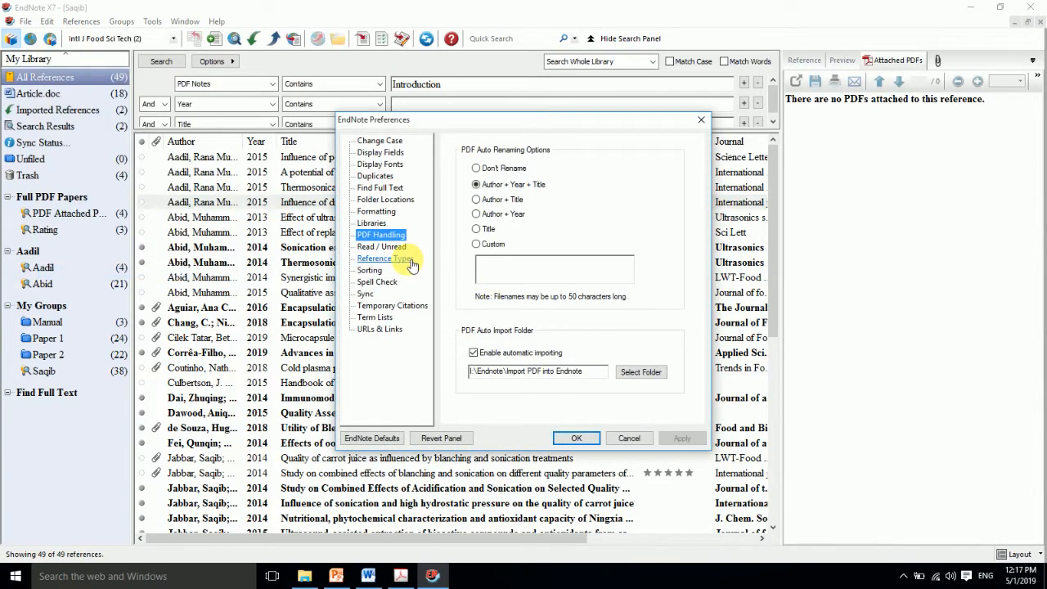
left_click(385, 258)
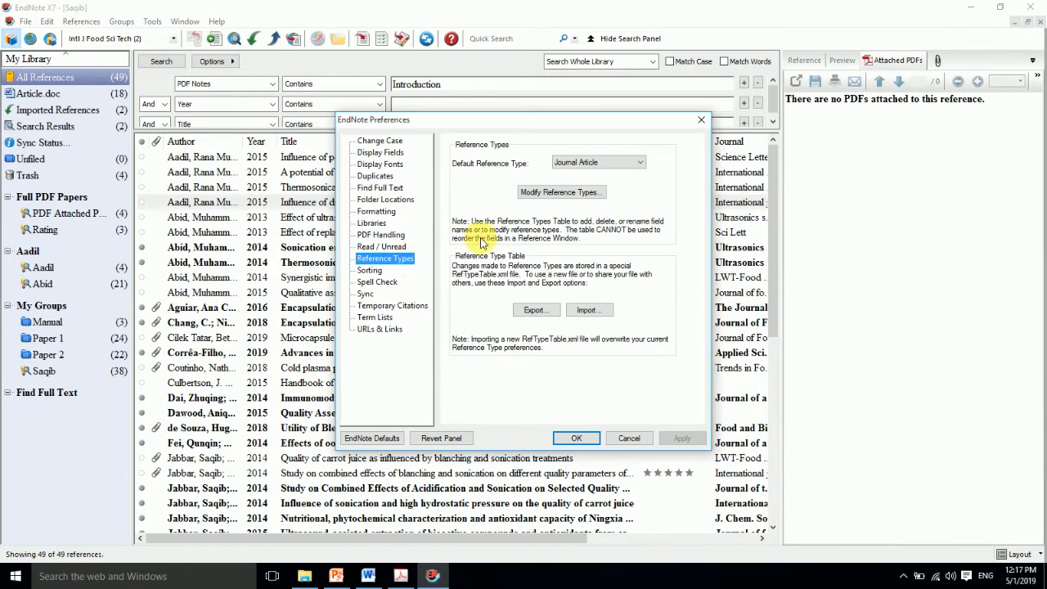
left_click(545, 196)
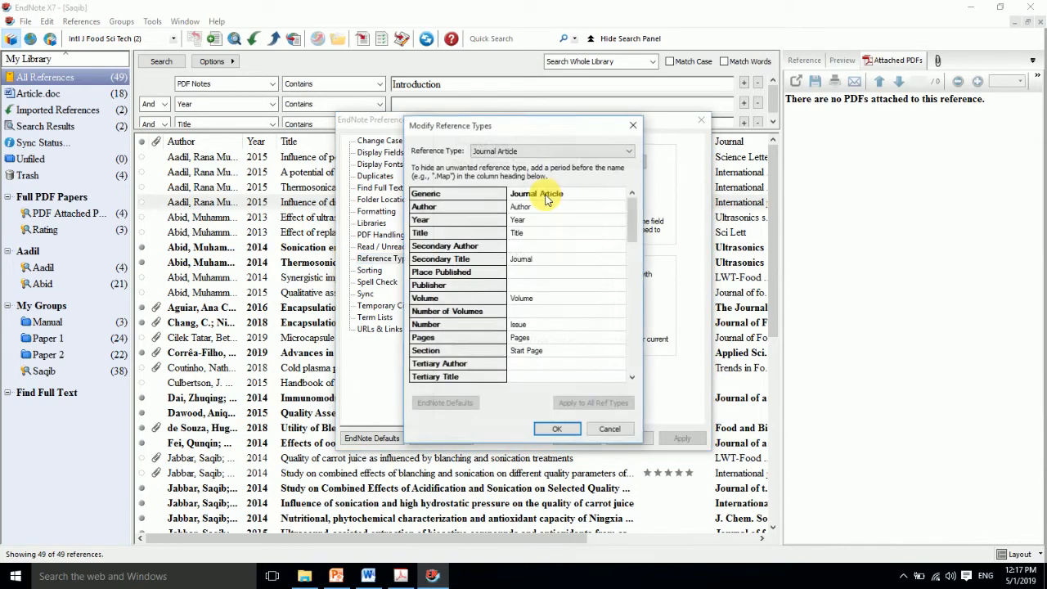
left_click_drag(634, 221, 634, 284)
left_click(537, 300)
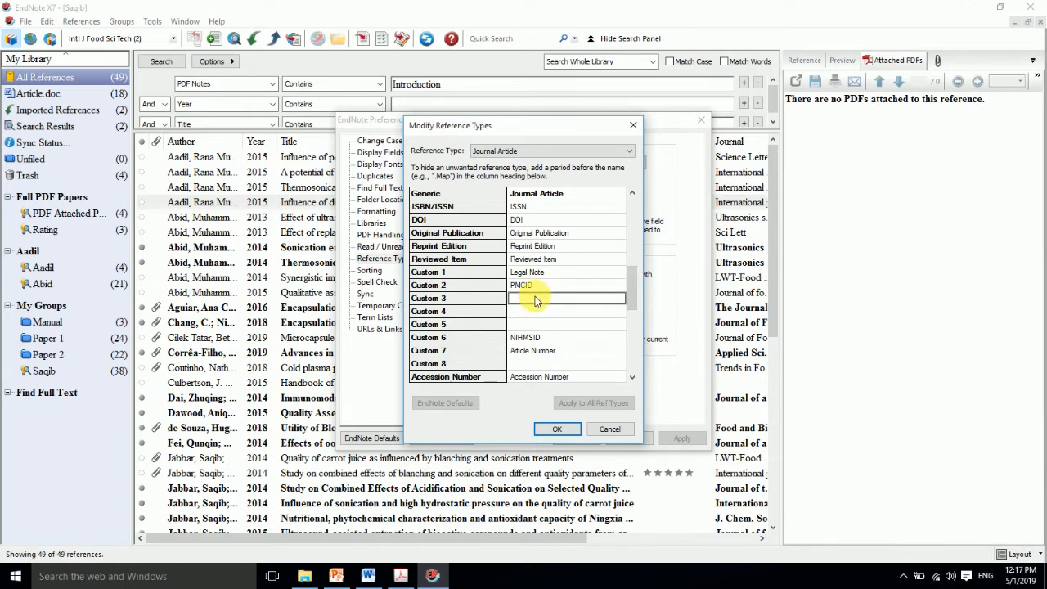
type("Technical Name")
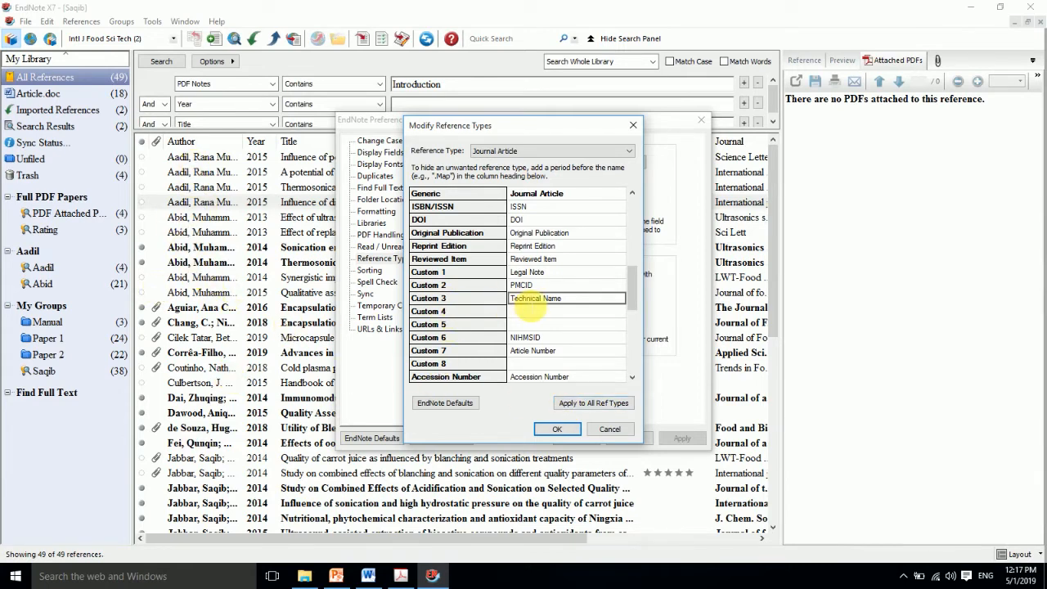
- Apply the Technical Name field to all reference types and save the preferences
left_click(575, 404)
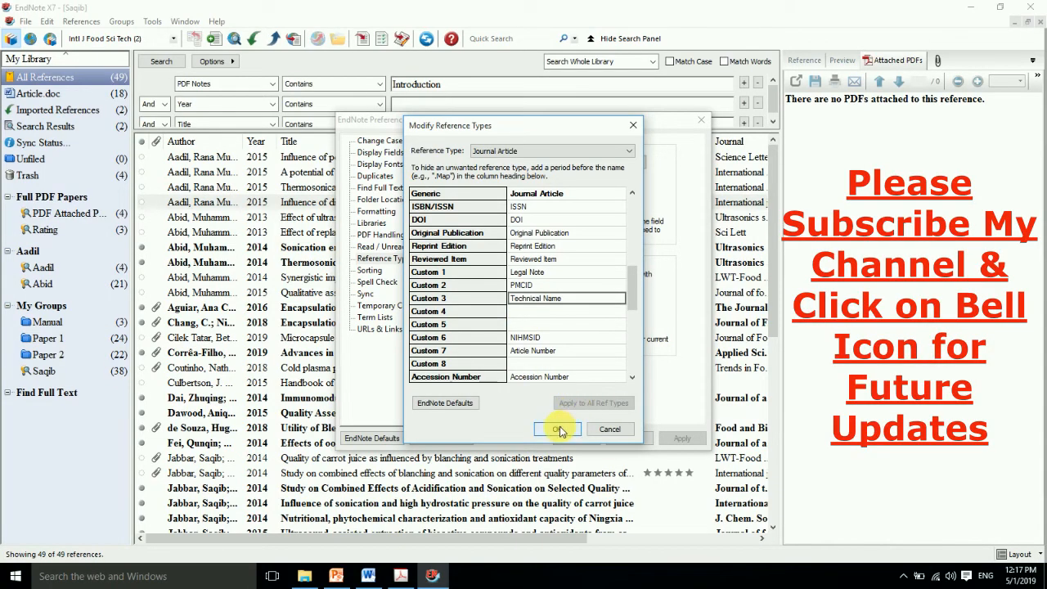
left_click(559, 429)
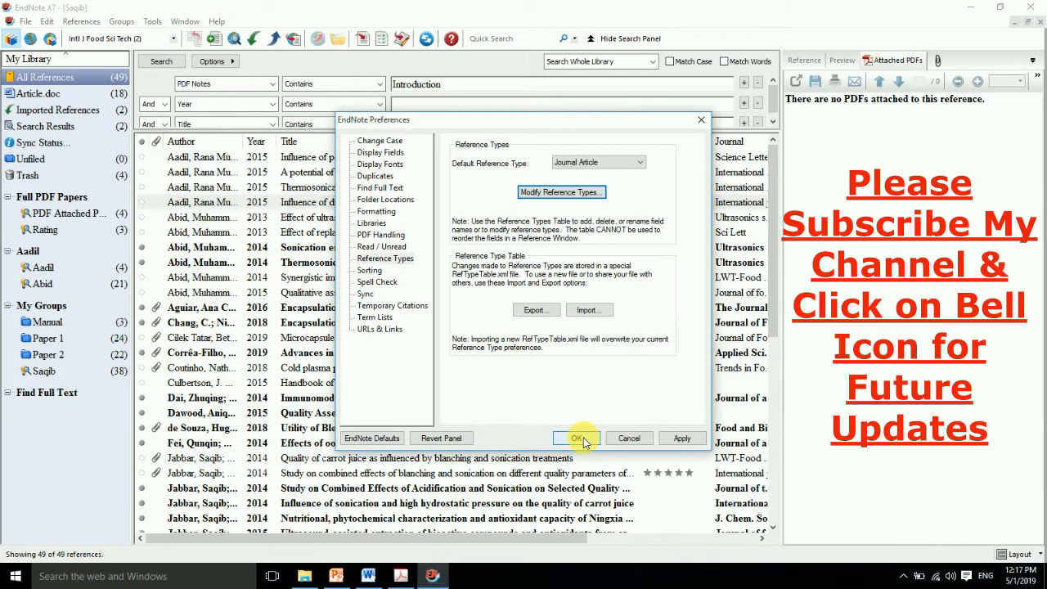
left_click(684, 440)
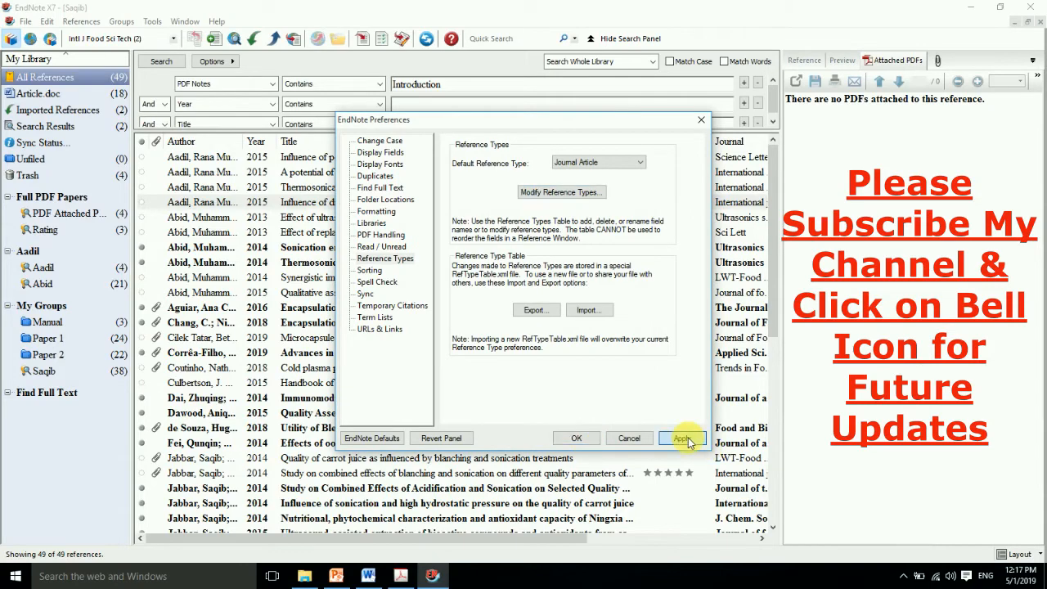
left_click(577, 439)
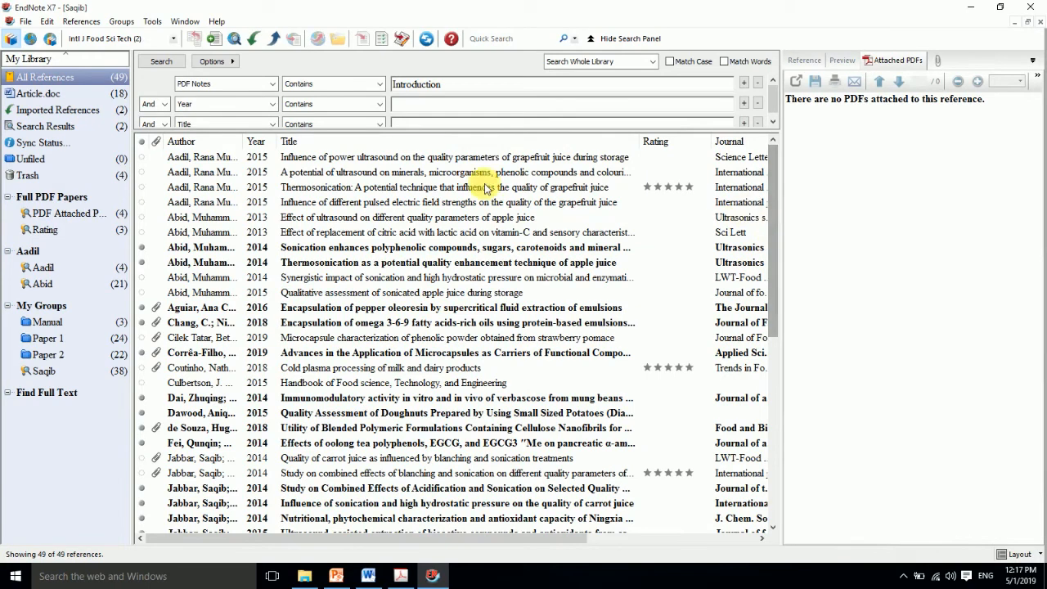
- Open the 2015 power ultrasound grapefruit juice reference, check its fields for Technical Name, and close it without entering data
double_click(385, 162)
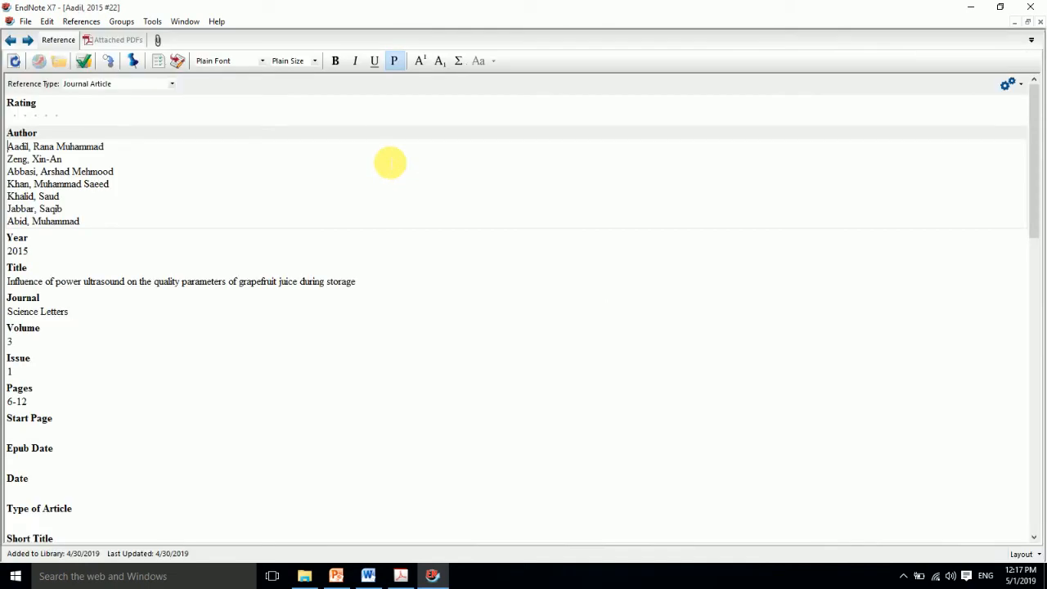
left_click_drag(1030, 201, 1008, 353)
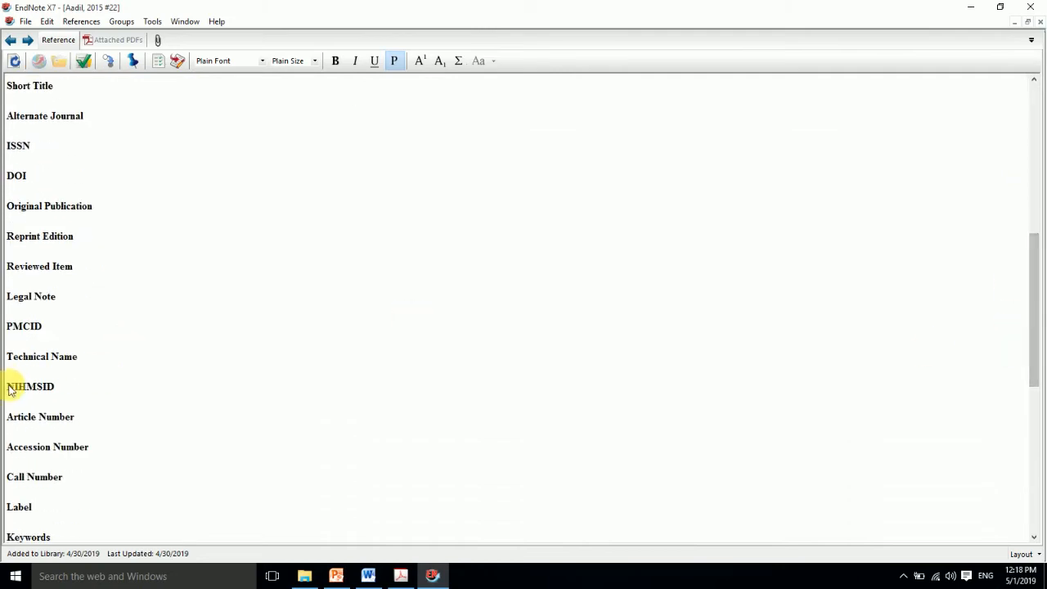
left_click(33, 365)
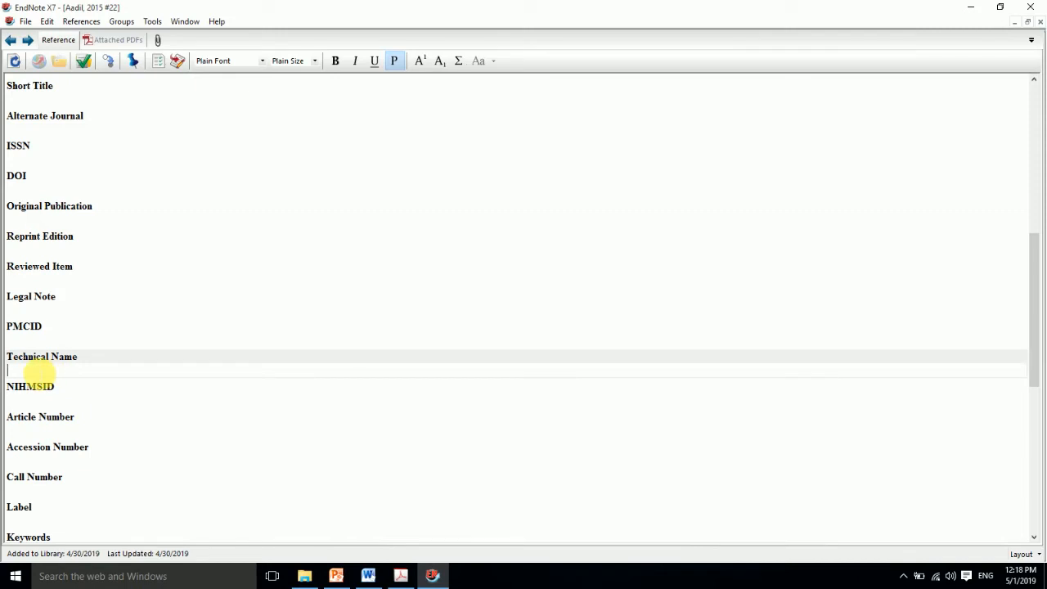
left_click_drag(1035, 346, 1039, 169)
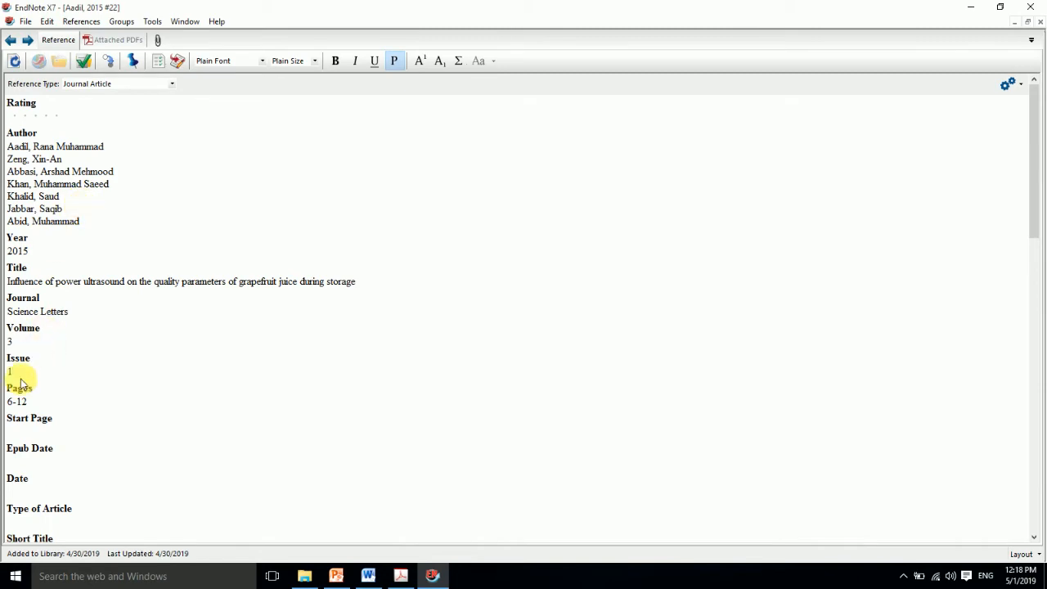
left_click(1038, 24)
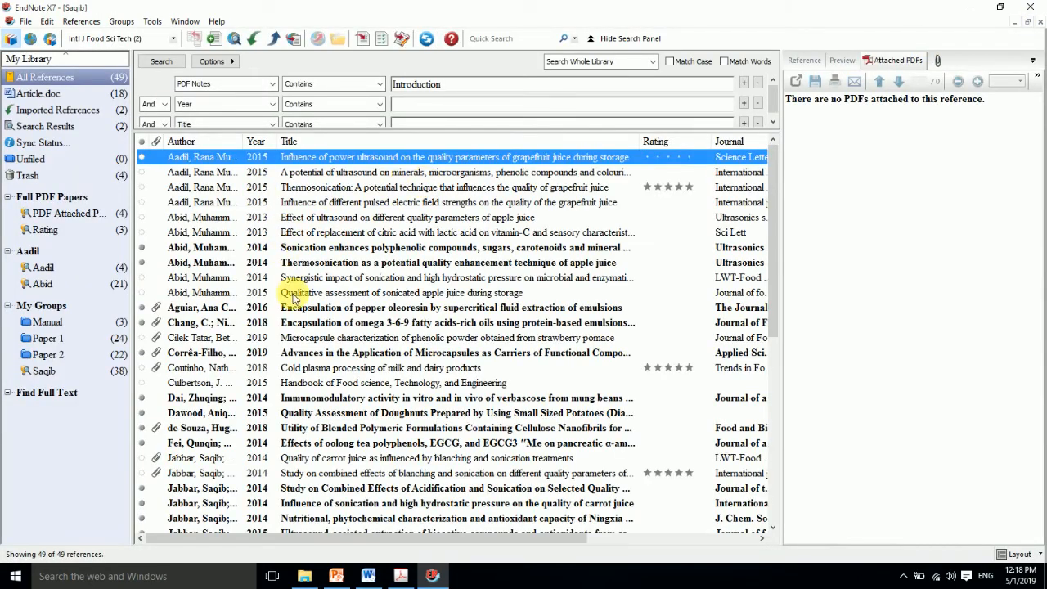
- Switch to PowerPoint and start the slide show from the Lecture 4th outline slide
left_click(336, 576)
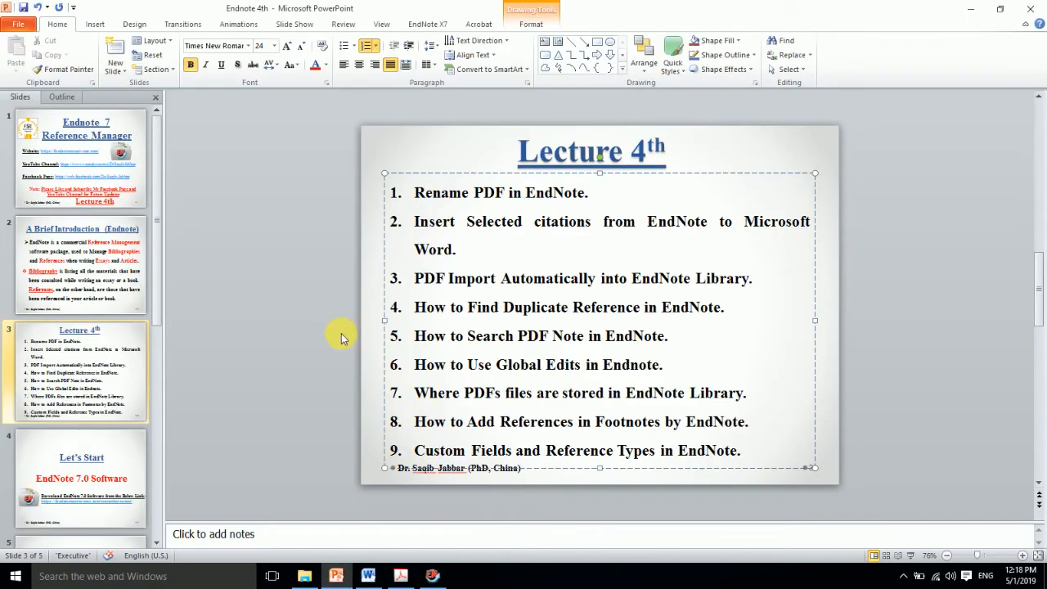
left_click(292, 307)
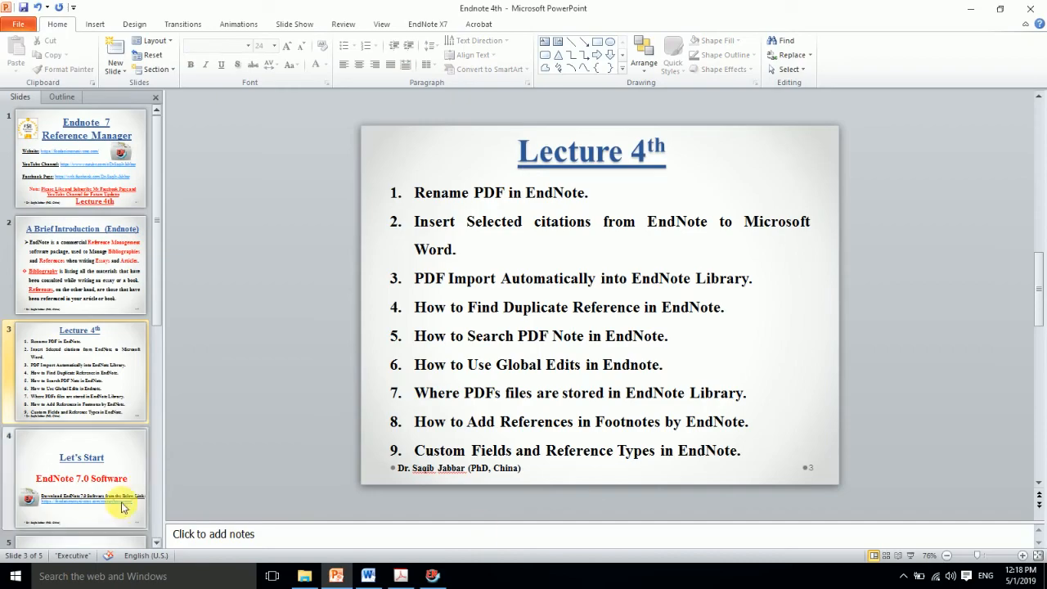
left_click(909, 557)
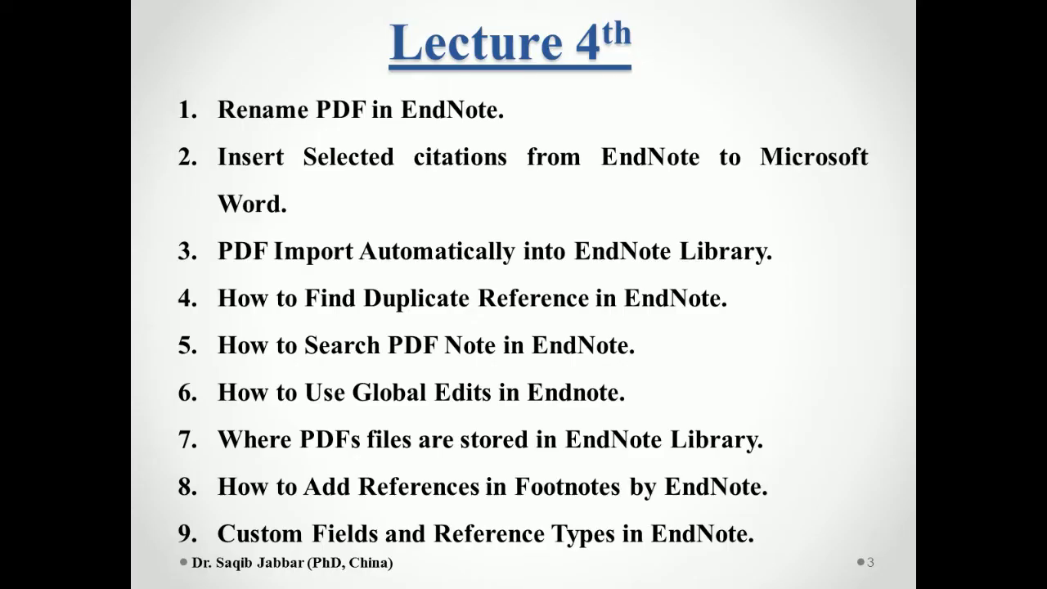